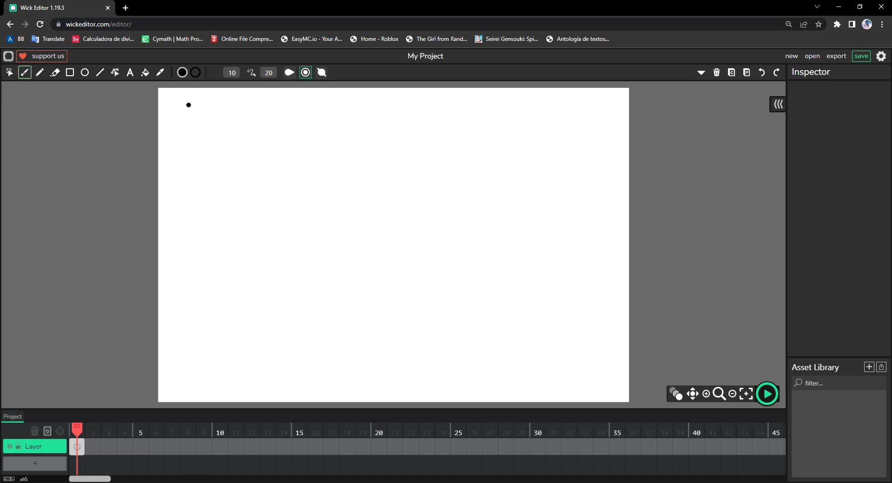
Handwrite the word "Timeline" across the upper part of the canvas with the black size 10 brush
left_click_drag(235, 144, 226, 209)
left_click_drag(206, 144, 282, 146)
mouse_move(275, 191)
left_mouse_down()
mouse_move(261, 226)
mouse_move(272, 183)
left_mouse_up()
mouse_move(301, 188)
left_mouse_down()
mouse_move(300, 206)
mouse_move(352, 216)
mouse_move(423, 194)
mouse_move(428, 228)
left_mouse_up()
left_click(358, 213)
left_click_drag(480, 152, 459, 259)
left_click_drag(493, 229, 475, 263)
left_click_drag(489, 211, 495, 222)
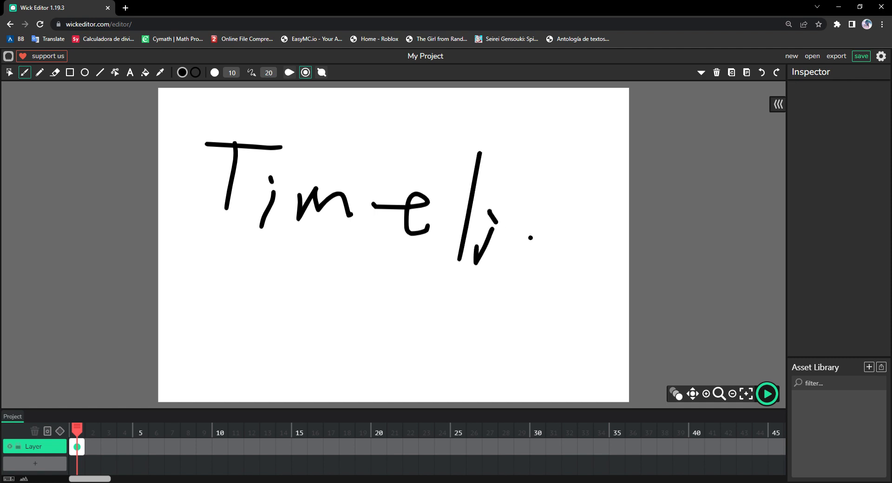
mouse_move(494, 277)
left_mouse_down()
mouse_move(539, 263)
mouse_move(547, 279)
mouse_move(607, 249)
mouse_move(605, 269)
left_mouse_up()
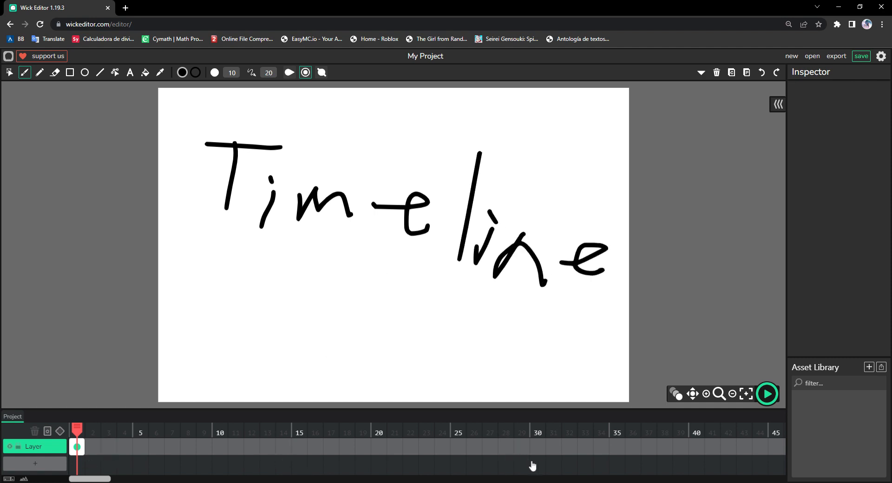
Draw a downward-pointing arrow below the handwritten word with the brush
mouse_move(378, 273)
left_mouse_down()
mouse_move(377, 349)
mouse_move(365, 364)
mouse_move(372, 374)
left_mouse_up()
mouse_move(383, 375)
left_mouse_down()
mouse_move(402, 346)
mouse_move(386, 368)
mouse_move(387, 343)
mouse_move(385, 352)
mouse_move(369, 342)
mouse_move(386, 379)
mouse_move(399, 324)
left_mouse_up()
scroll(384, 354, "down", 1)
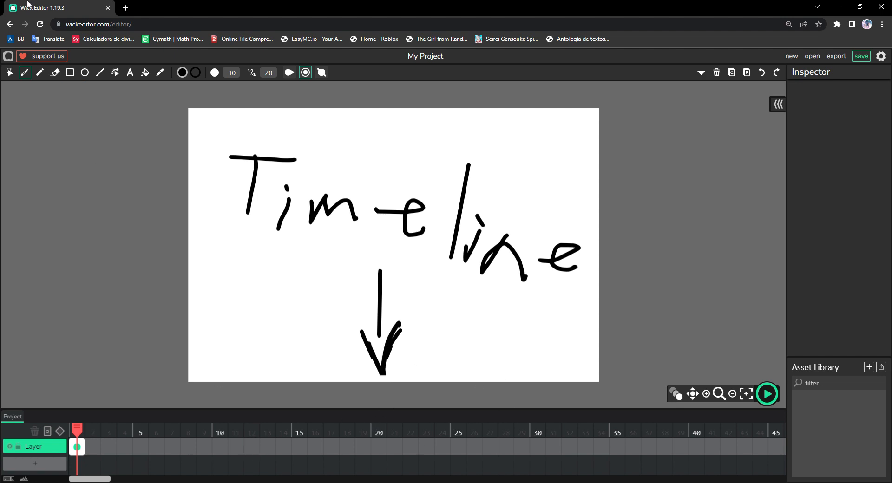
Switch from the brush to the cursor tool and enlarge the timeline area upward for more layer space
left_click(9, 73)
mouse_move(186, 107)
left_mouse_down()
mouse_move(290, 193)
mouse_move(633, 385)
left_mouse_up()
left_click(665, 260)
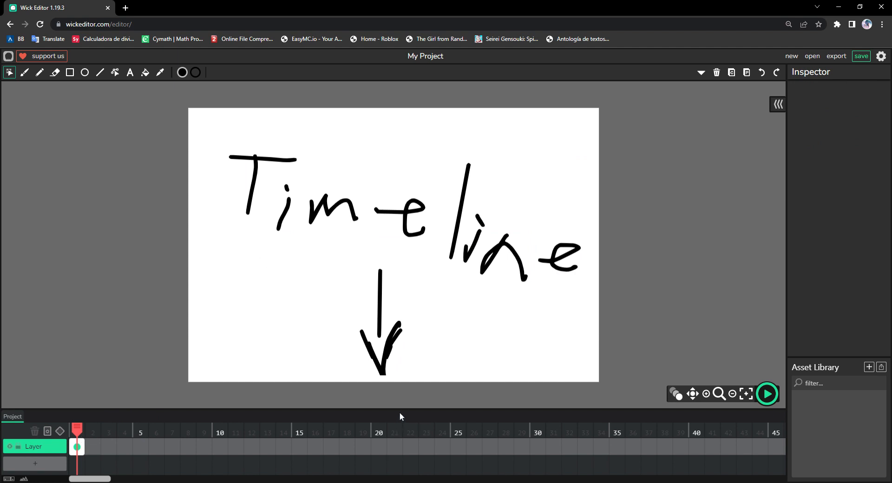
left_click_drag(401, 412, 409, 355)
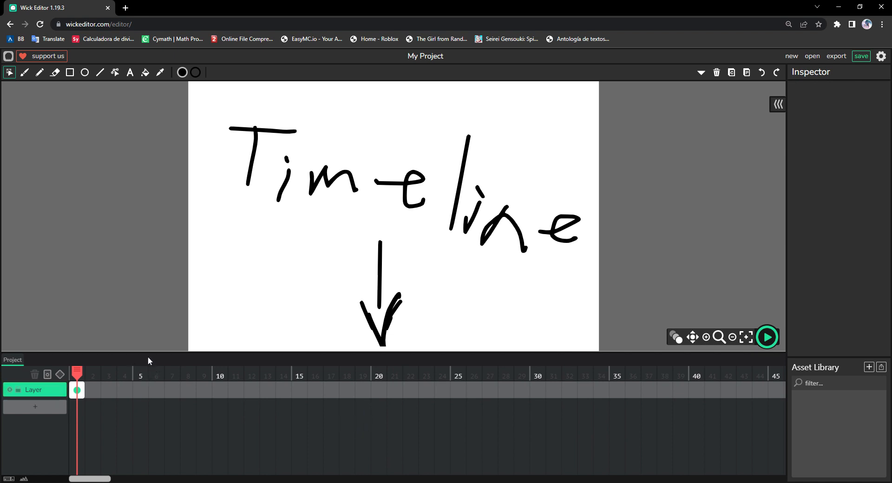
left_click_drag(149, 353, 149, 315)
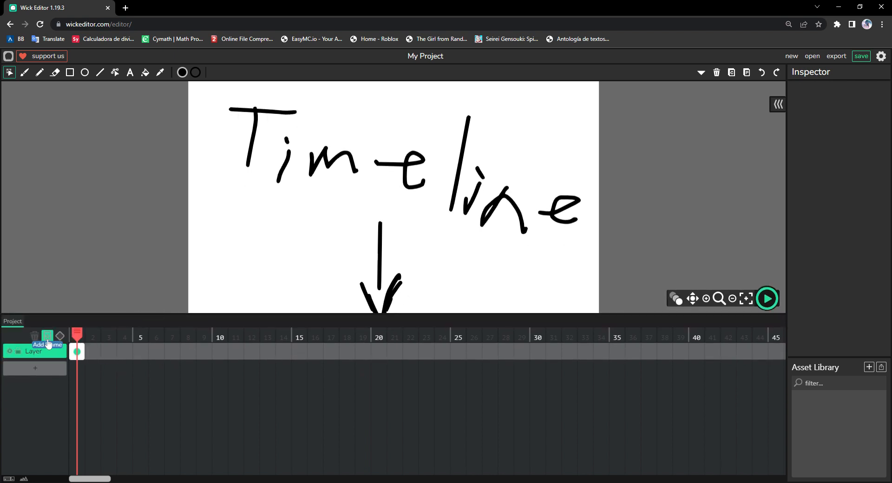
Add an empty frame at position 2, try replacing frame 1 with an empty frame, and undo that replacement
left_click(93, 352)
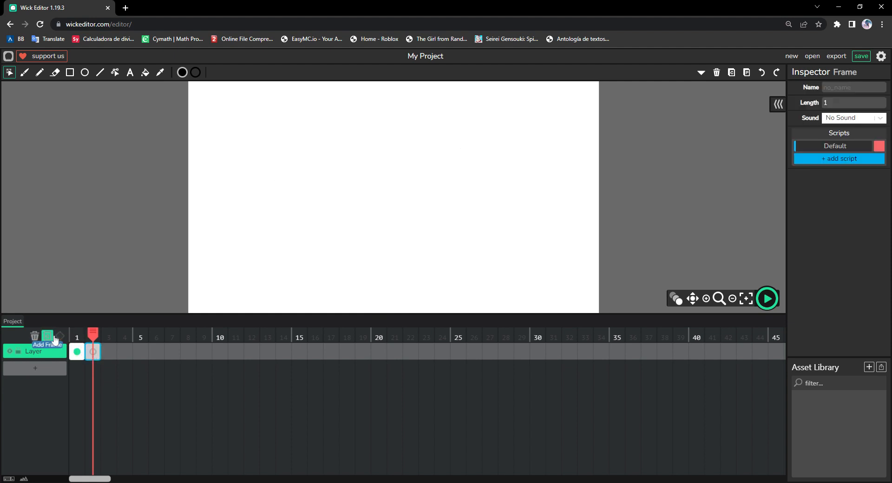
key("comma")
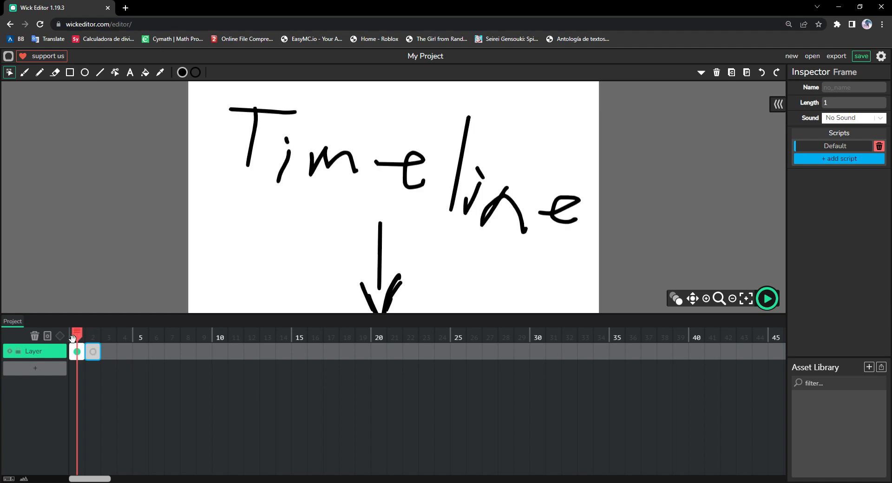
left_click(50, 344)
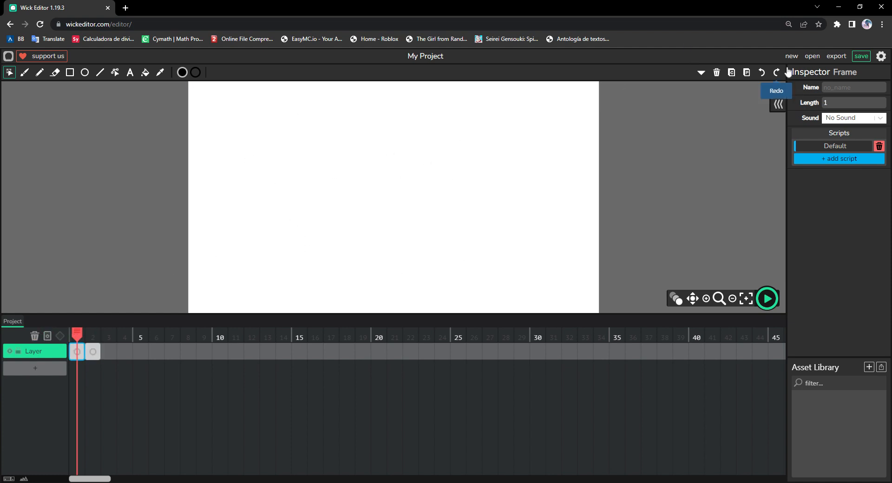
left_click(762, 72)
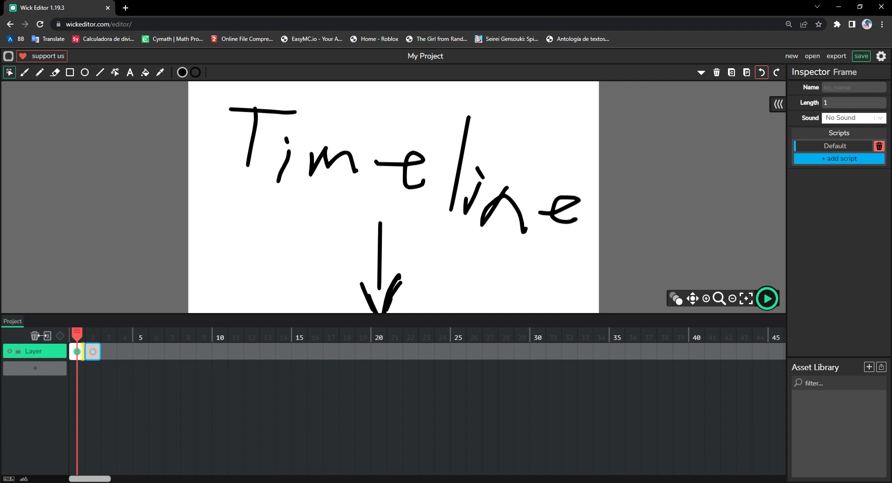
Extend the drawing's frame to a length of 7 and add tween keyframes at frames 1 and 7
left_click(80, 354)
left_click_drag(83, 356, 179, 356)
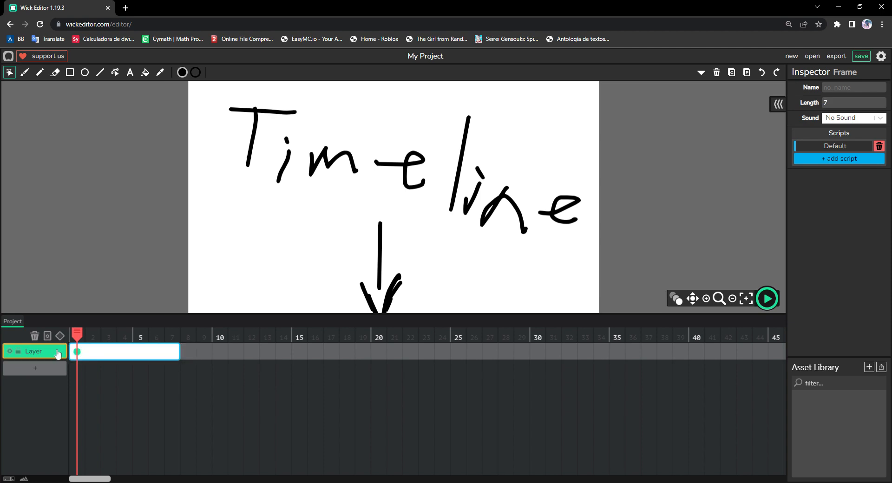
left_click(60, 335)
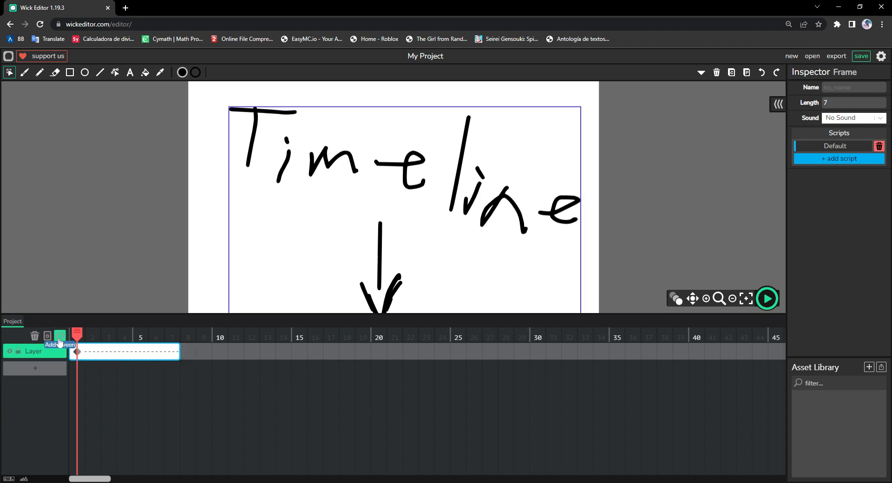
left_click(173, 351)
left_click(59, 335)
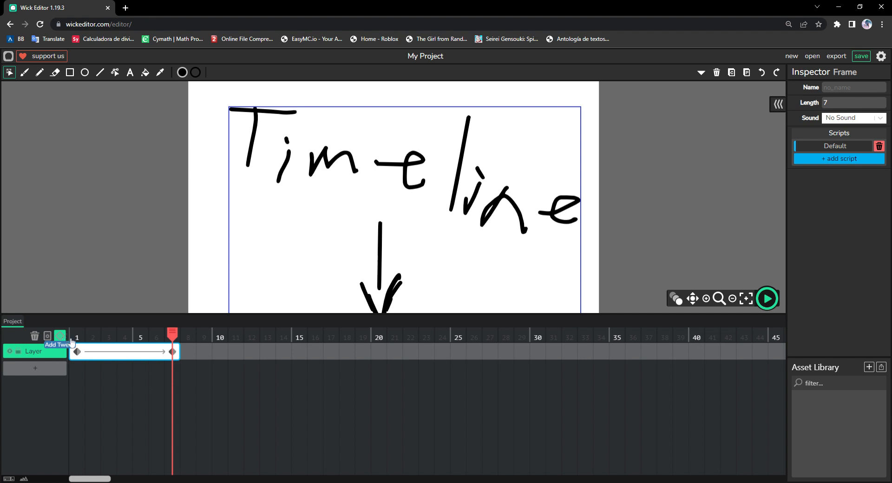
Lengthen the drawing's frame to 12 and move its end tween keyframe to frame 12
left_click_drag(181, 354, 252, 353)
left_click(172, 352)
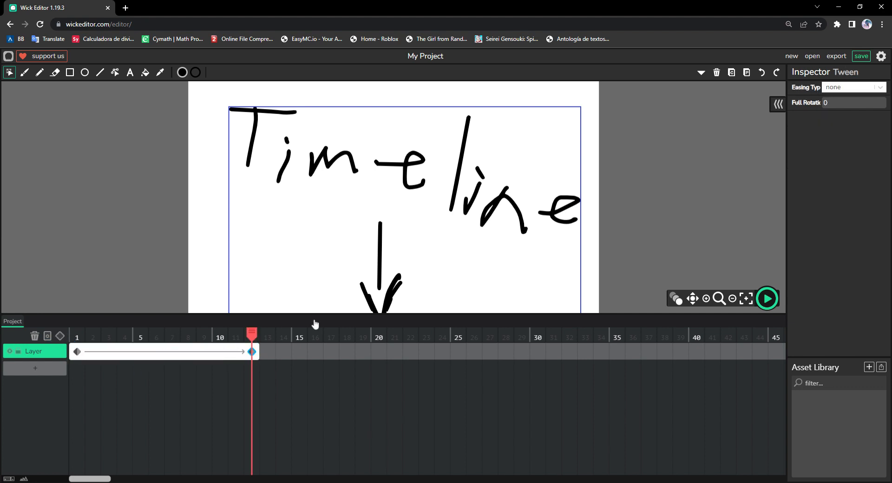
scroll(338, 279, "down", 2)
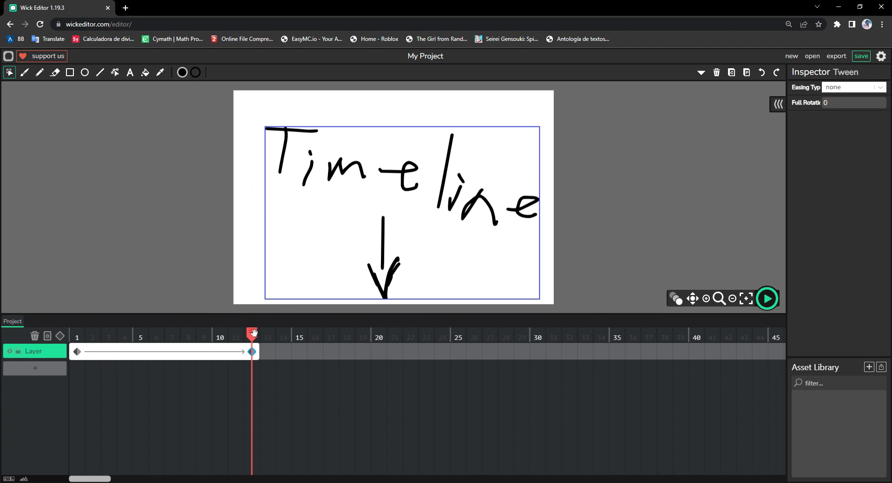
At frame 1, move the Timeline drawing mostly off the canvas's left edge to about X -487, Y 4, and preview the animation
left_click_drag(254, 332, 33, 343)
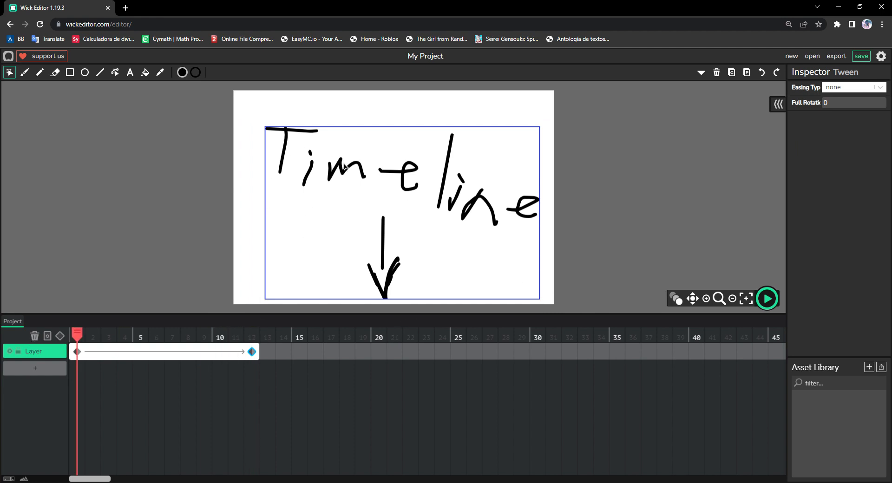
left_click_drag(344, 167, 96, 133)
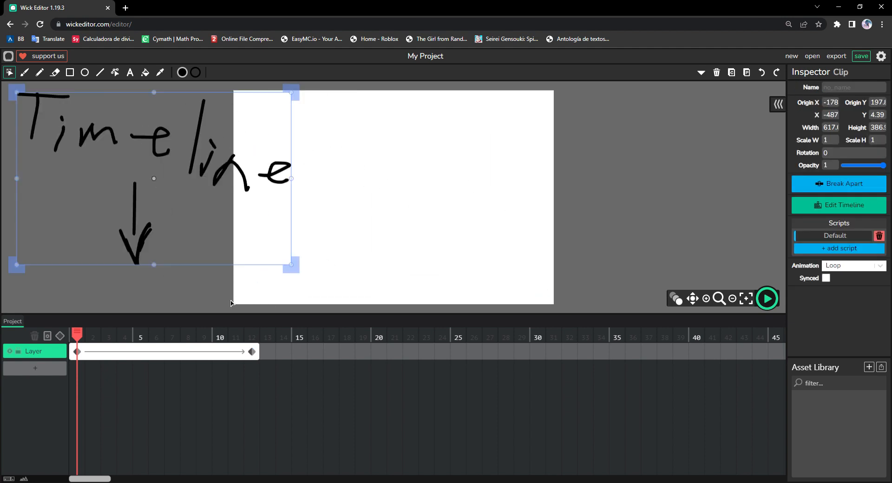
left_click(767, 298)
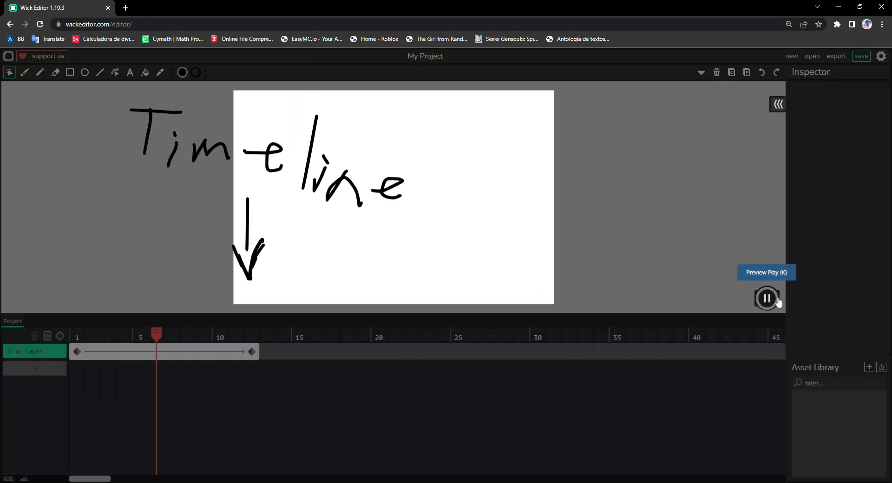
left_click(767, 298)
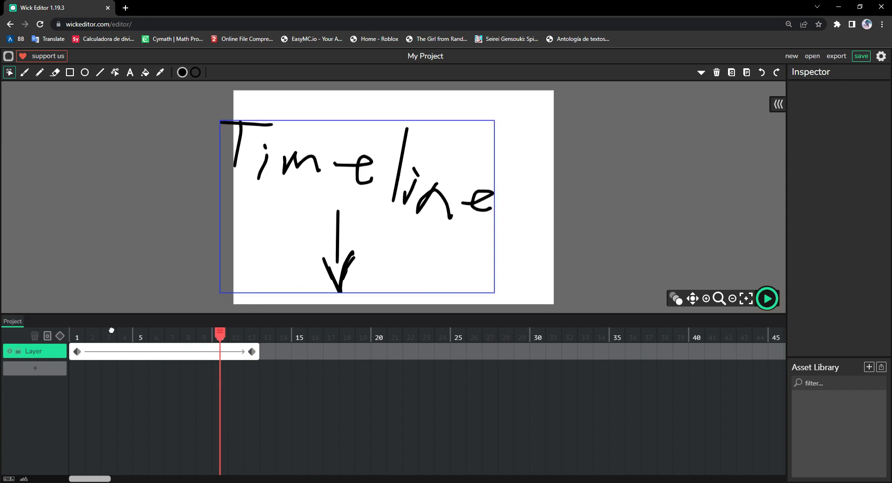
Scrub the playhead between frames 1 and 12 to examine the tweened motion
mouse_move(112, 330)
left_mouse_down()
mouse_move(20, 341)
mouse_move(247, 340)
mouse_move(116, 328)
left_mouse_up()
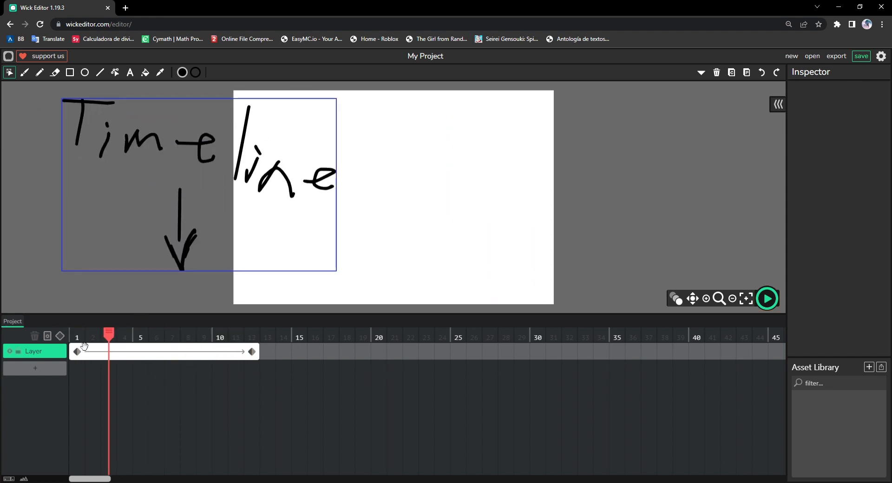
left_click(76, 332)
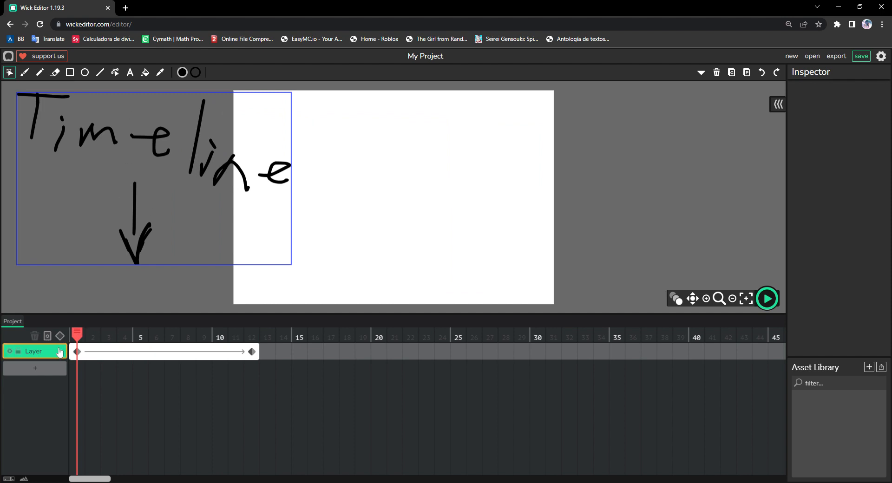
left_click_drag(78, 335, 252, 337)
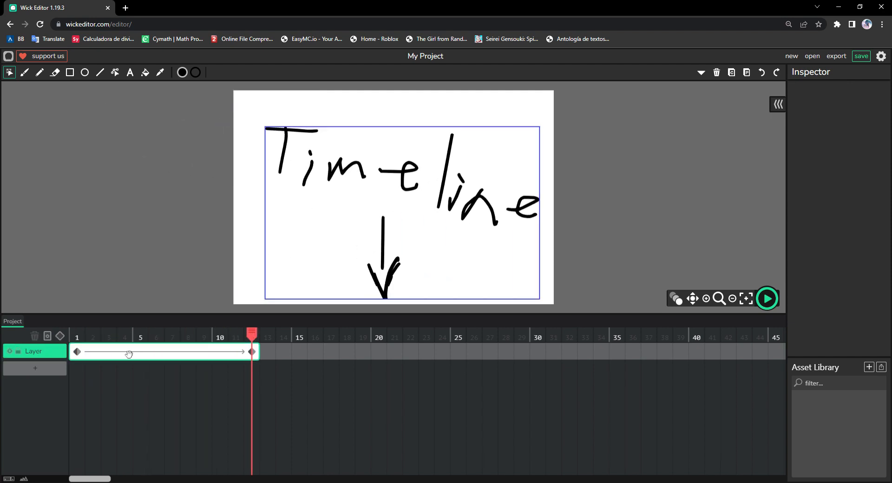
Delete the tween keyframe at frame 1 and add a fresh one in its place
left_click(77, 351)
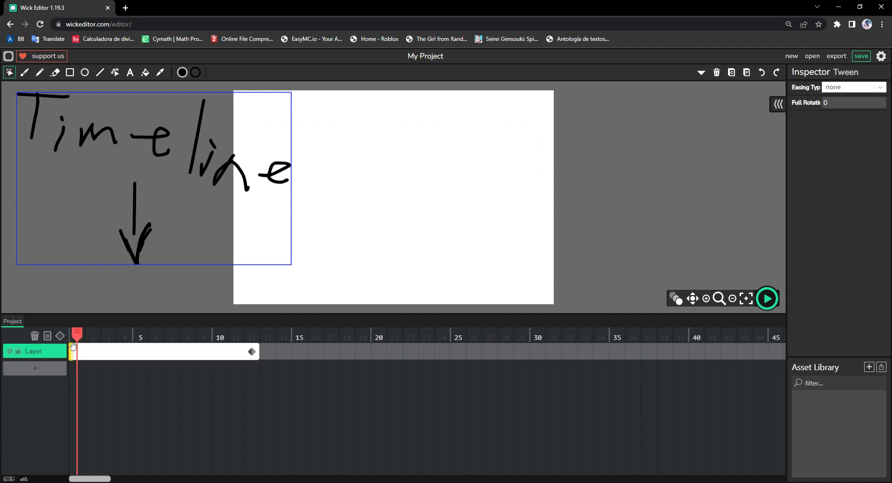
key("Delete")
left_click(60, 335)
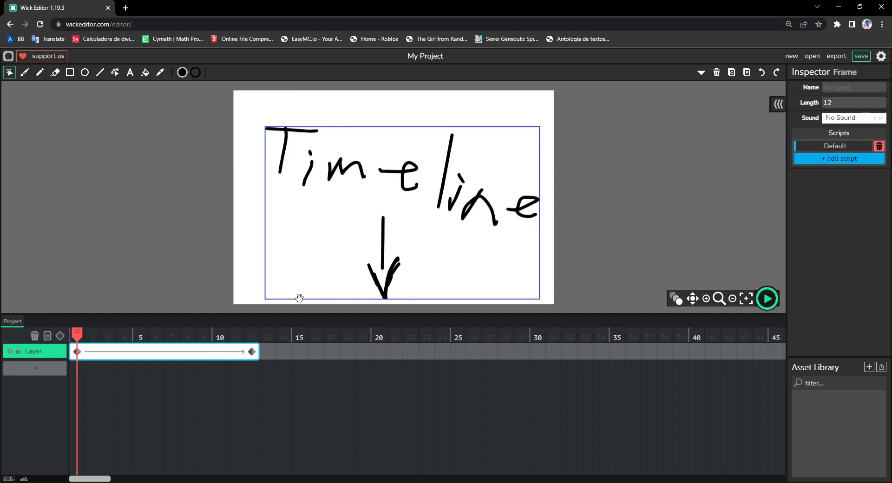
At frame 12, move the Timeline drawing past the canvas's left edge to about X -422, Y 17
left_click(250, 331)
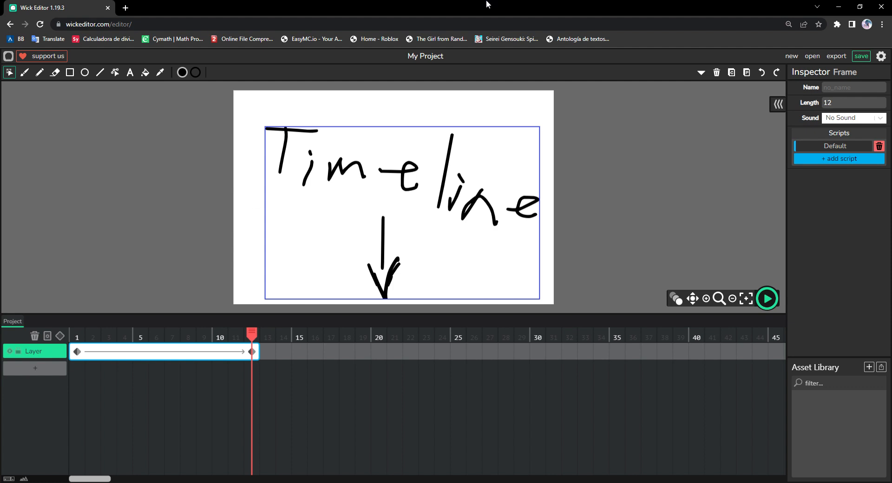
left_click(382, 204)
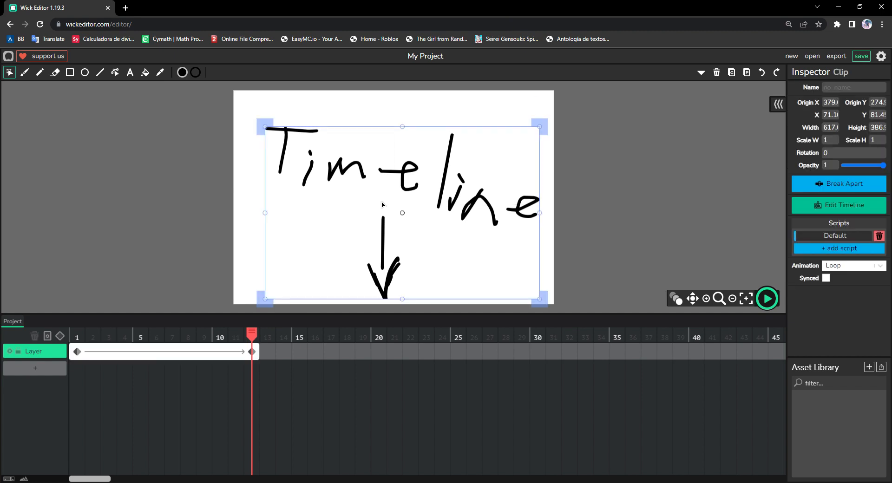
left_click(602, 240)
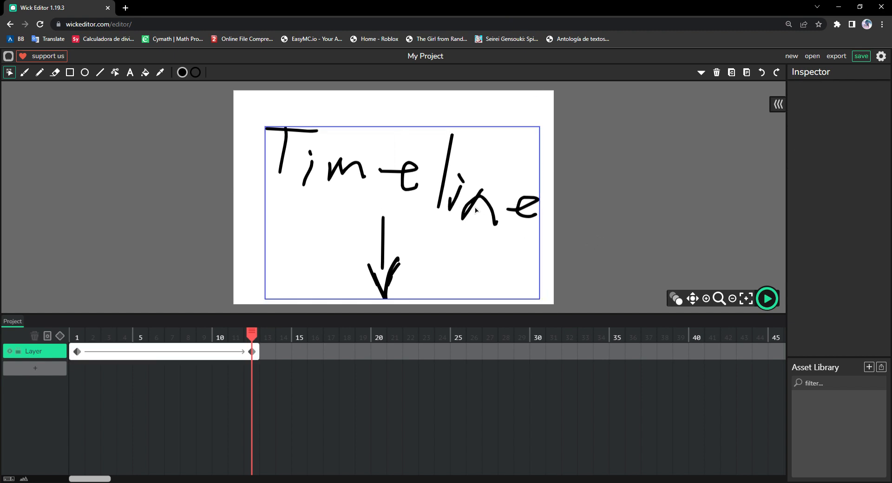
left_click_drag(476, 210, 256, 181)
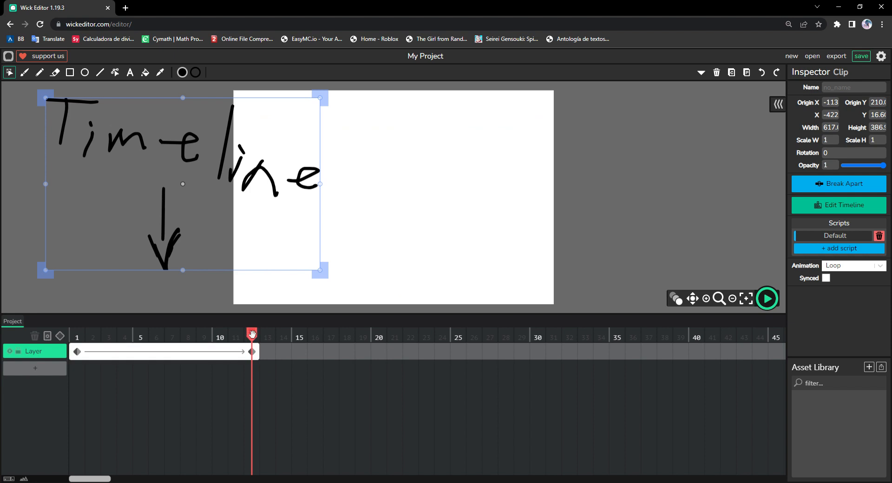
Preview the leftward animation from frame 1, stop it, and return the playhead to frame 1
left_click_drag(253, 333, 77, 335)
left_click(767, 298)
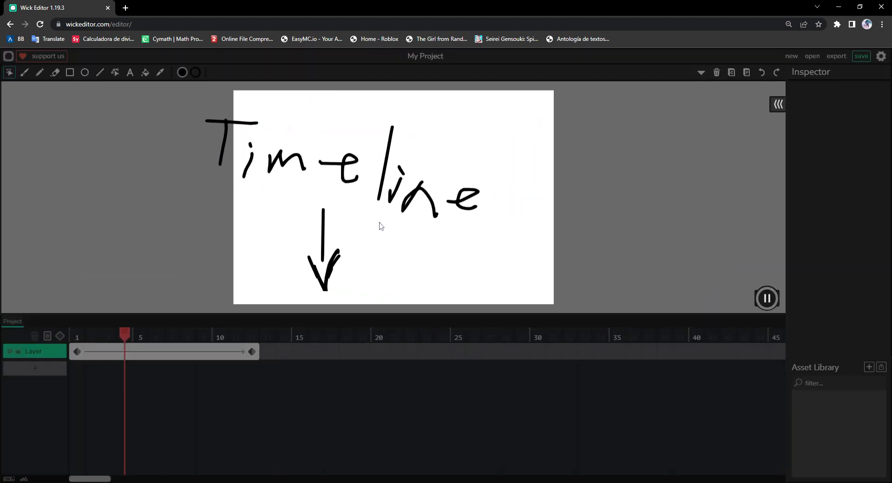
left_click(766, 298)
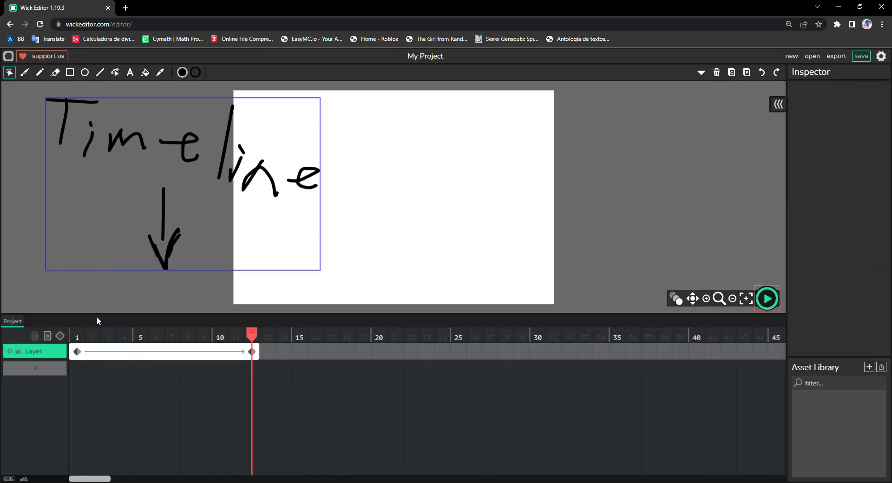
left_click(91, 332)
left_click(73, 330)
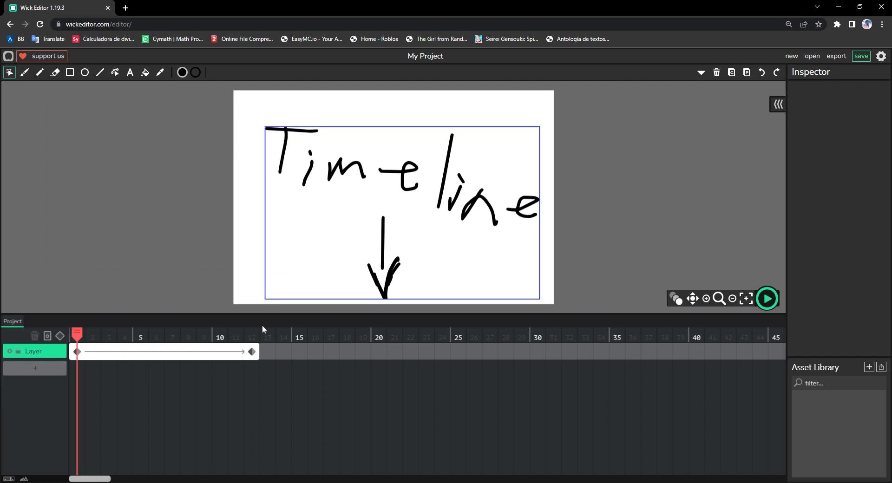
Add a tween keyframe at frame 7 and move the Timeline drawing there up and to the right
left_click(251, 332)
left_click(176, 352)
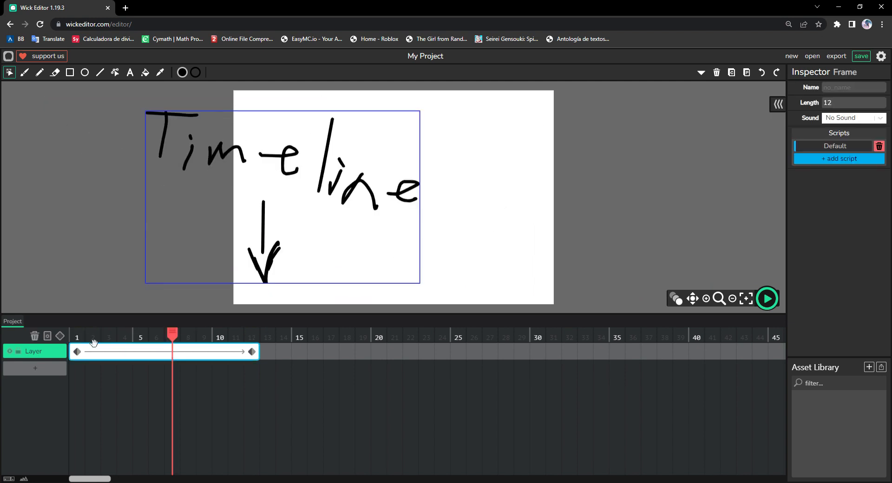
left_click(60, 336)
left_click(292, 175)
left_click_drag(293, 174, 413, 89)
Preview the animation with the added middle keyframe, stop it, and return the playhead to frame 1
left_click(767, 299)
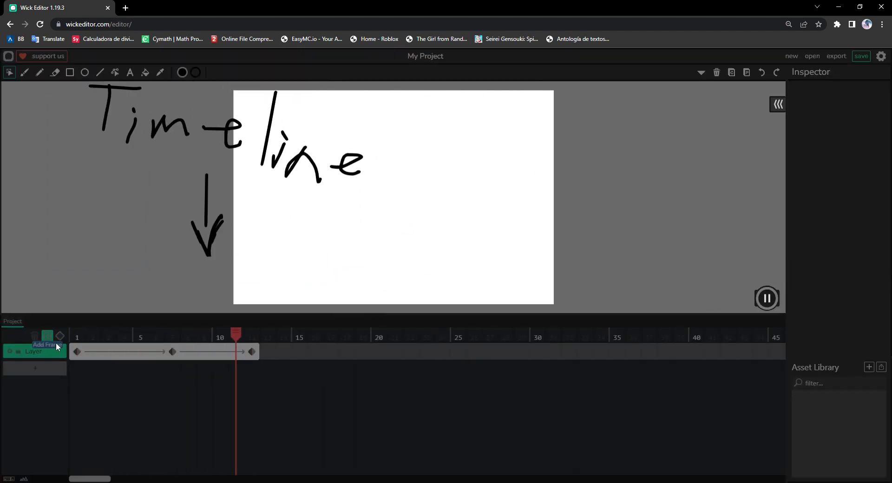
left_click(766, 299)
left_click(86, 349)
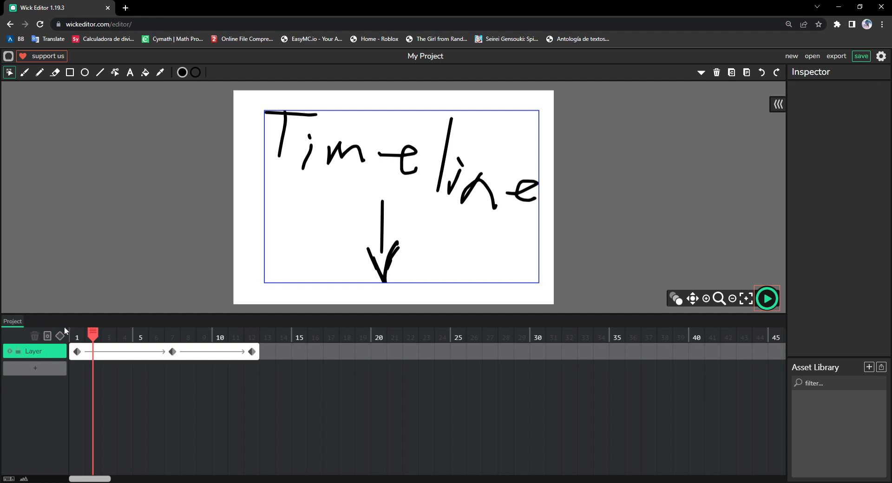
left_click(75, 331)
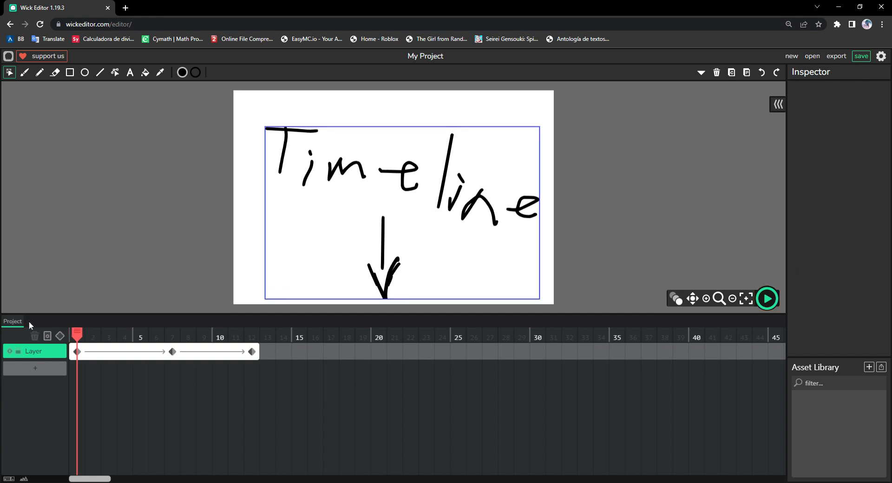
Inspect the drawing at the keyframes on frames 7 and 12, and preview the animation before stopping it
left_click(175, 333)
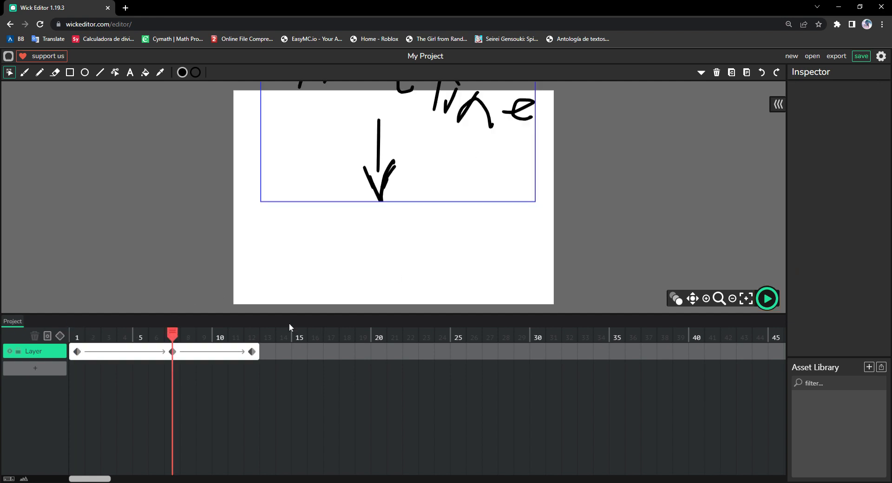
left_click(247, 334)
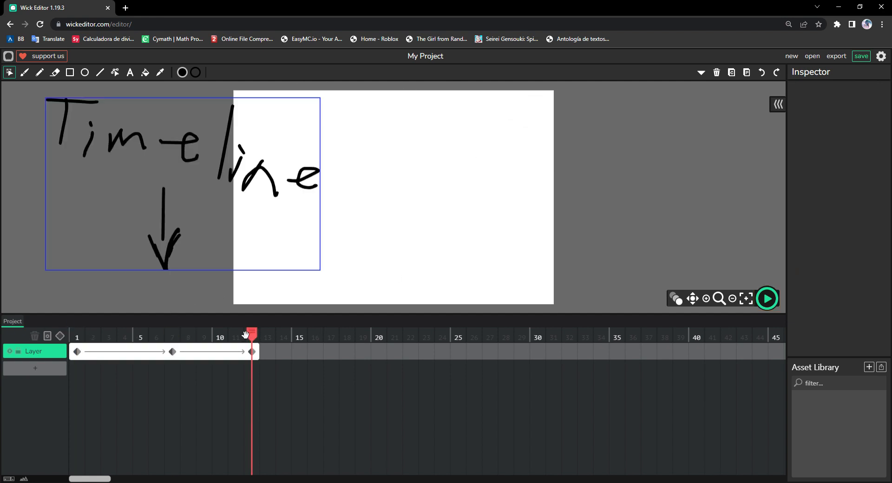
left_click(767, 298)
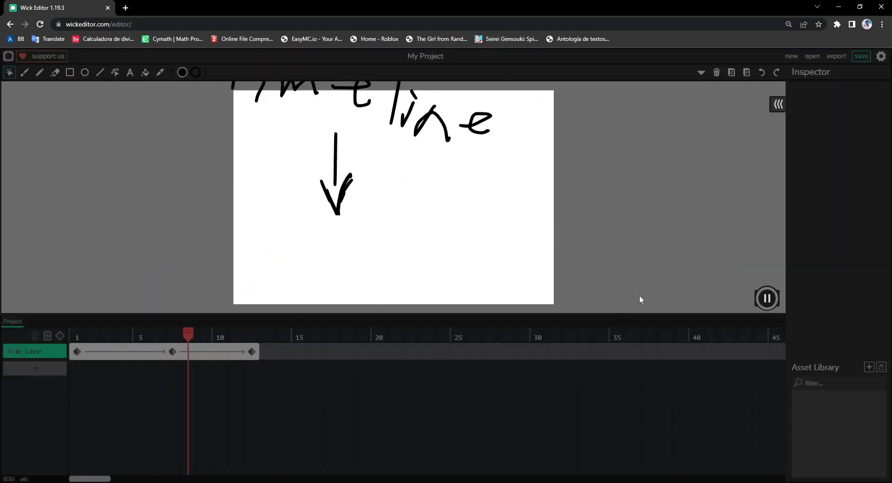
left_click(767, 298)
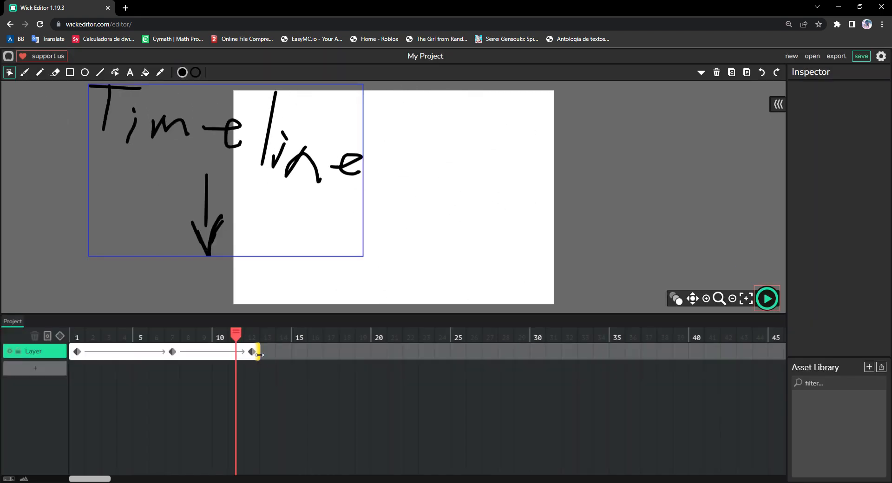
Shorten the animated frame to a length of 1, remove its remaining tween keyframe, and return the playhead to frame 1
left_click_drag(260, 355, 2, 391)
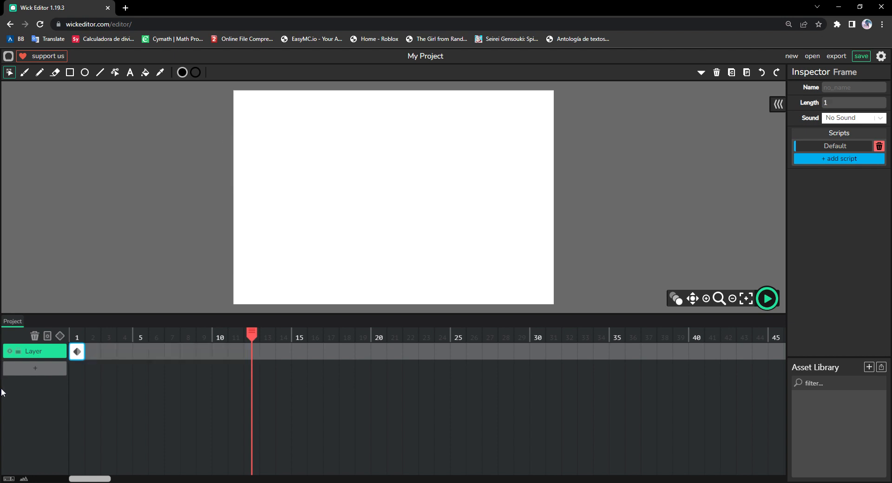
left_click_drag(79, 352, 221, 353)
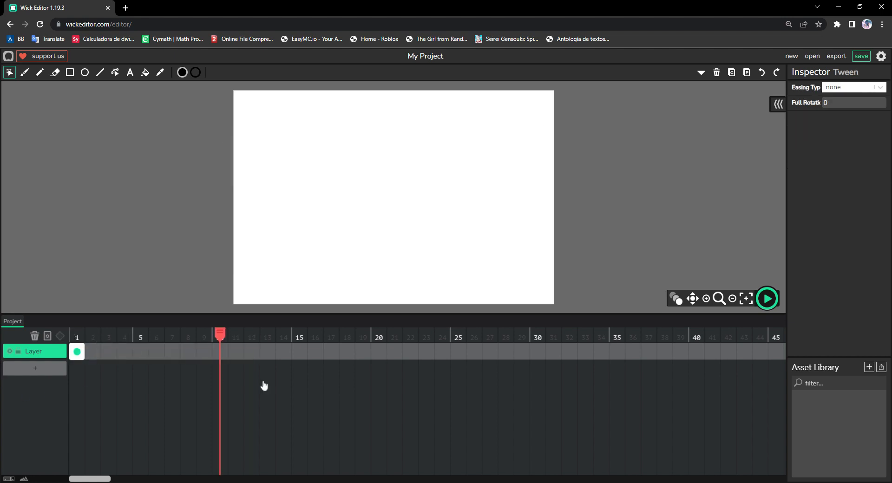
left_click_drag(109, 332, 74, 335)
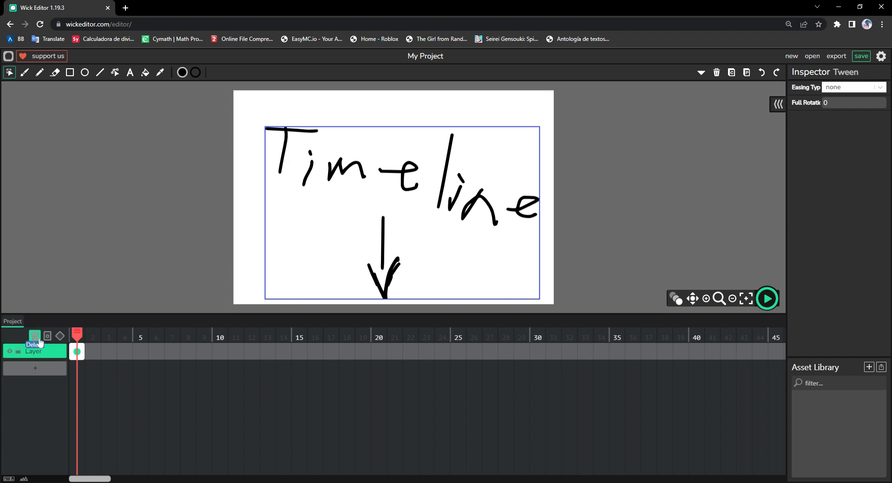
Insert an empty frame at position 2 of the layer and delete it again
left_click(93, 354)
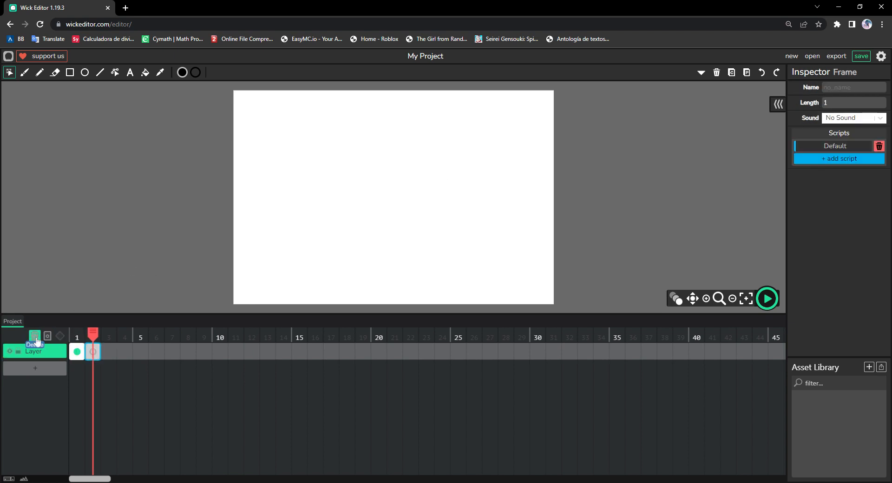
left_click(36, 339)
left_click(77, 351)
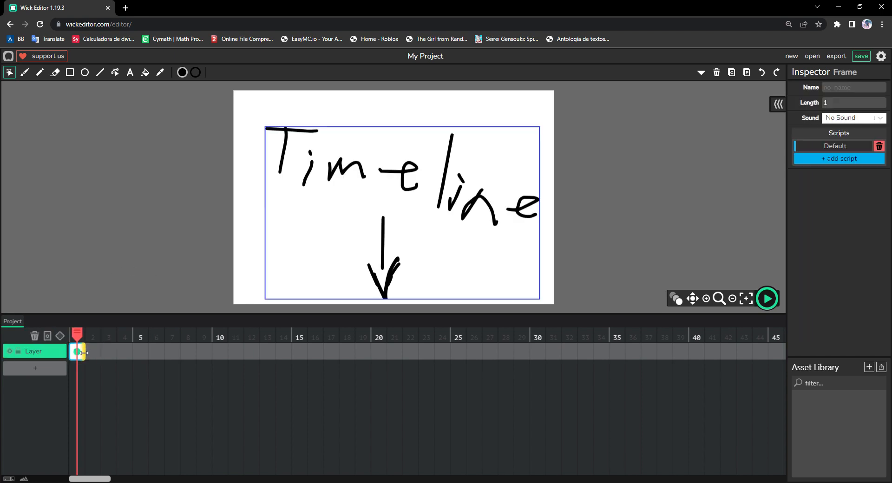
left_click(98, 357)
key("Delete")
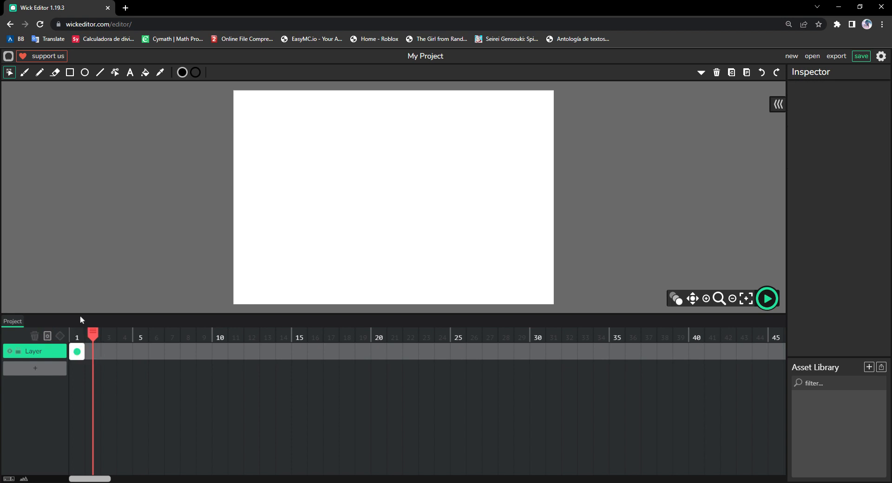
Add a second layer and draw a light-gray filled rectangle about 717 by 400 px on it, covering most of the canvas
left_click(77, 347)
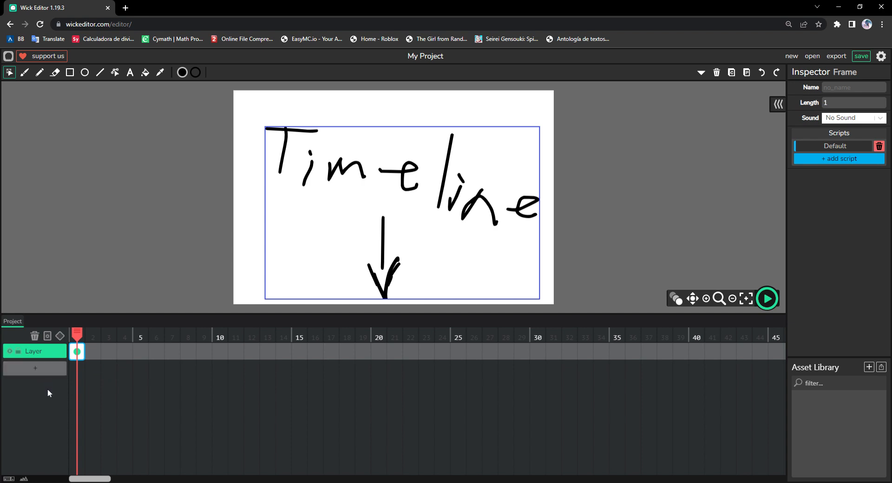
left_click(48, 369)
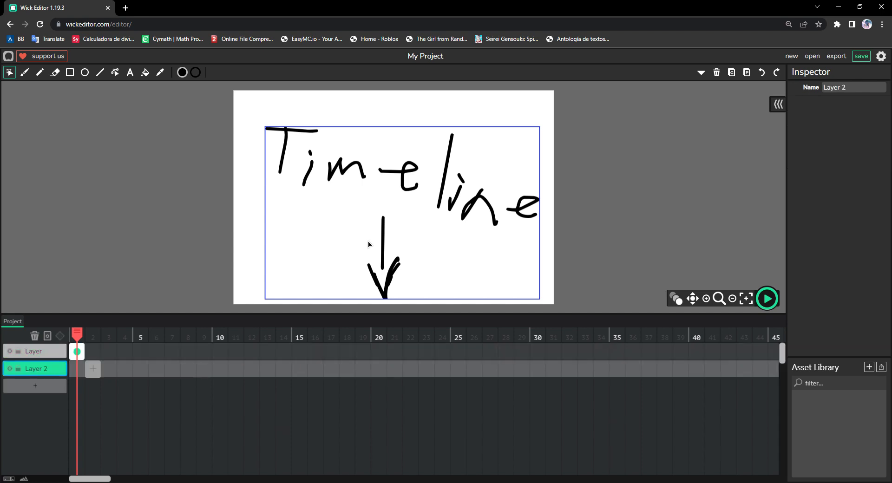
left_click(70, 73)
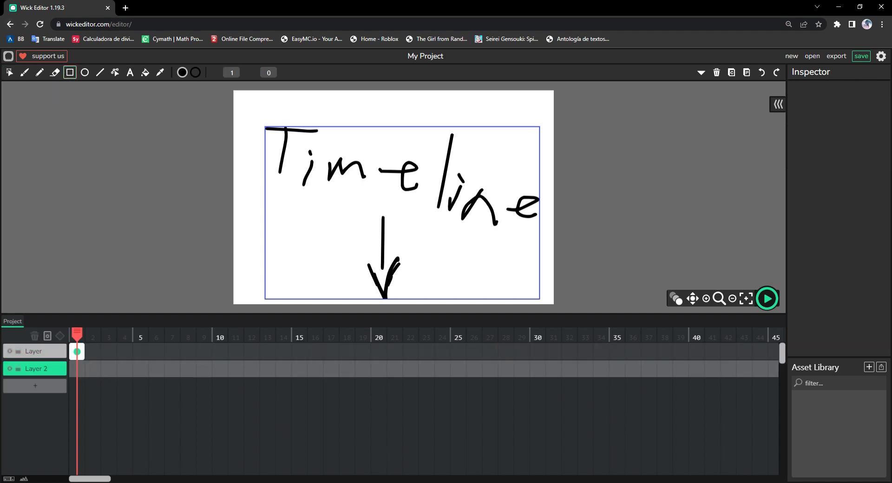
left_click(182, 72)
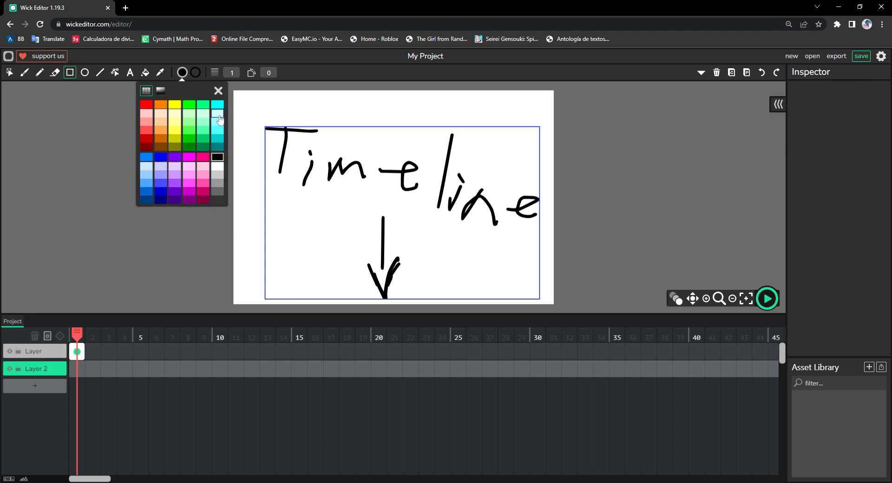
left_click(217, 175)
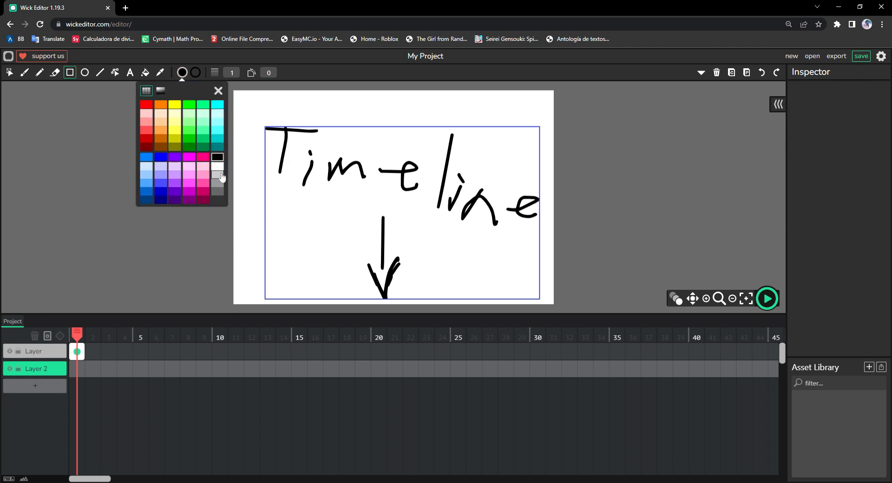
left_click(218, 91)
left_click_drag(250, 102, 569, 281)
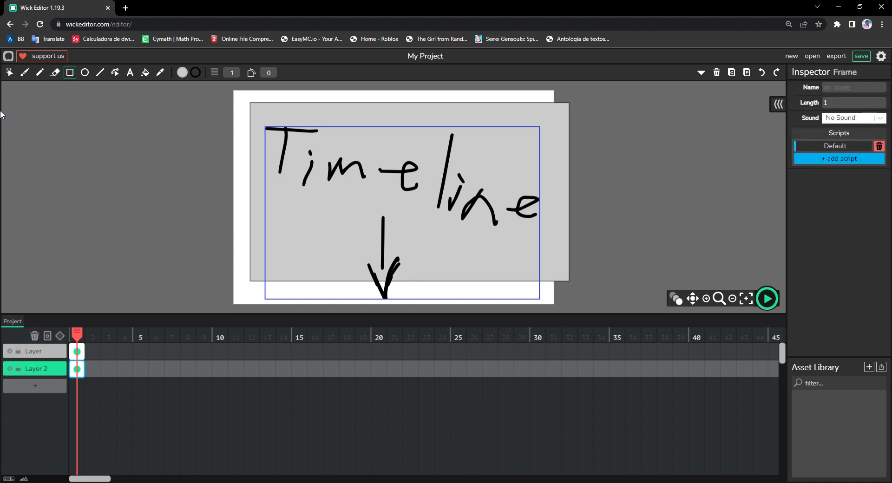
Move the gray rectangle to about X -27, Y 27 and the Timeline drawing to about X 49, Y 30
left_click(10, 73)
left_click_drag(471, 127, 413, 116)
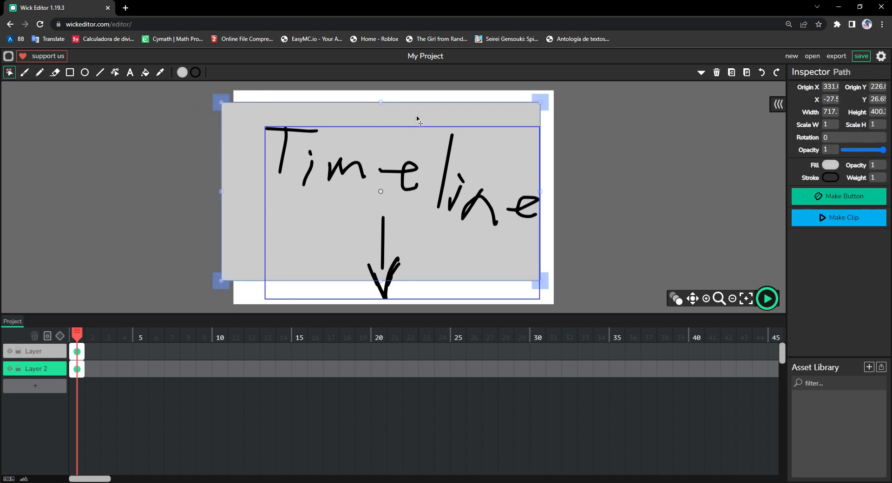
left_click(75, 349)
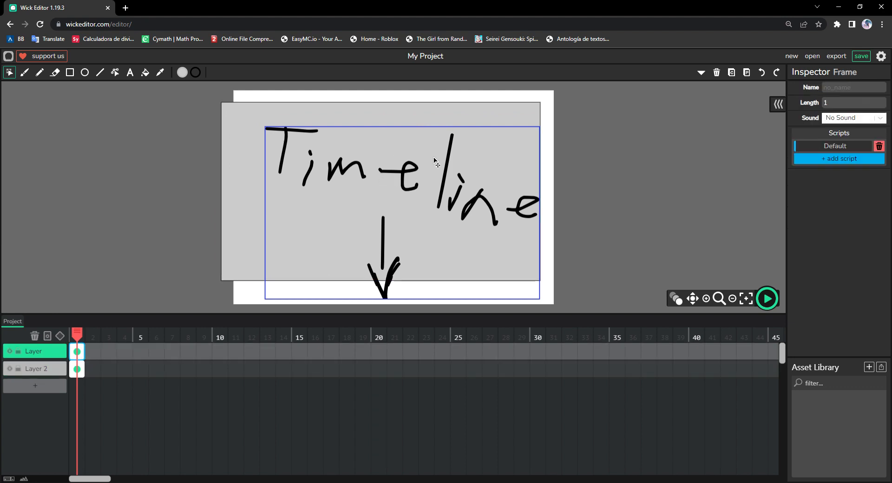
left_click(421, 178)
left_click_drag(420, 177, 446, 174)
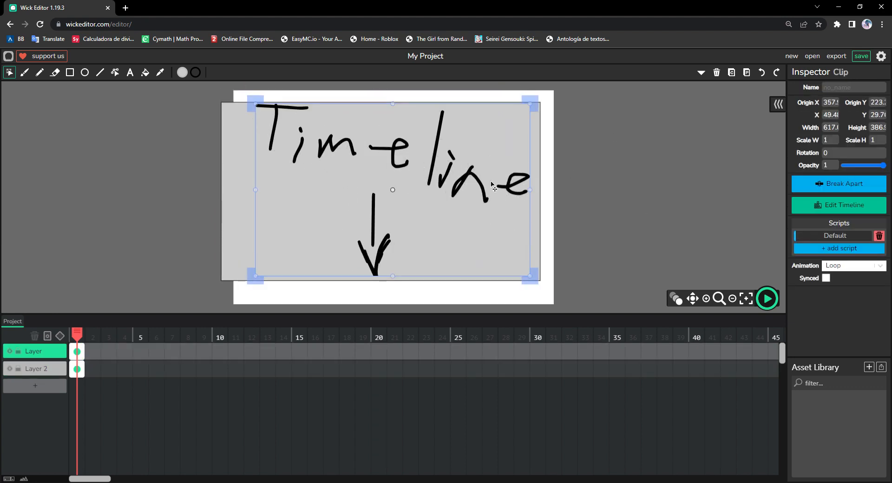
Reposition the gray rectangle on Layer 2 and move the Timeline drawing to about X 92, Y 23
left_click(77, 368)
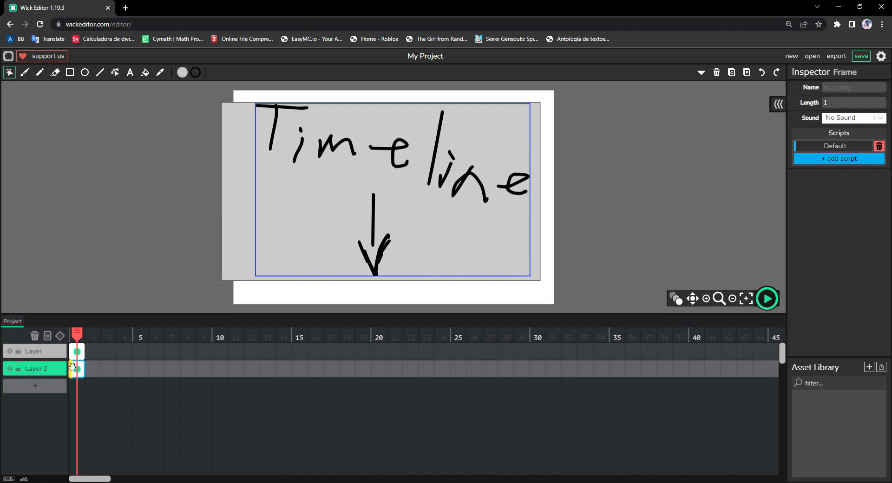
left_click(239, 226)
left_click_drag(239, 226, 251, 224)
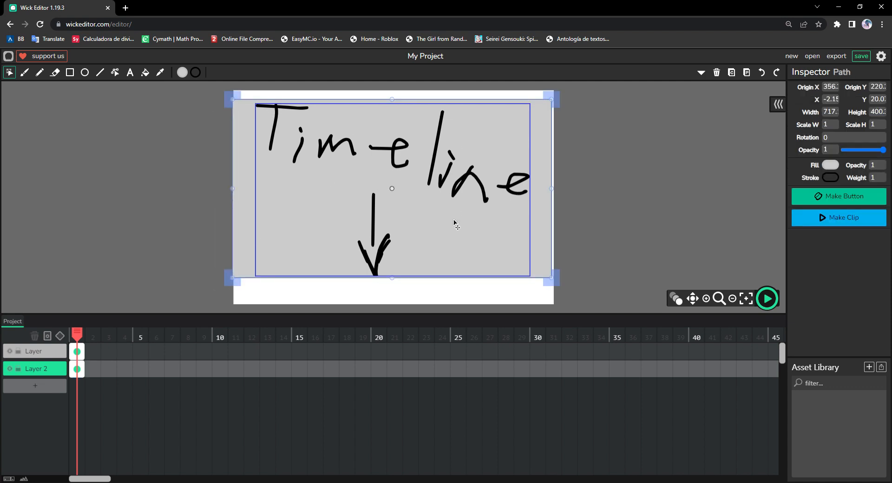
mouse_move(392, 162)
left_mouse_down()
mouse_move(459, 207)
mouse_move(357, 153)
left_mouse_up()
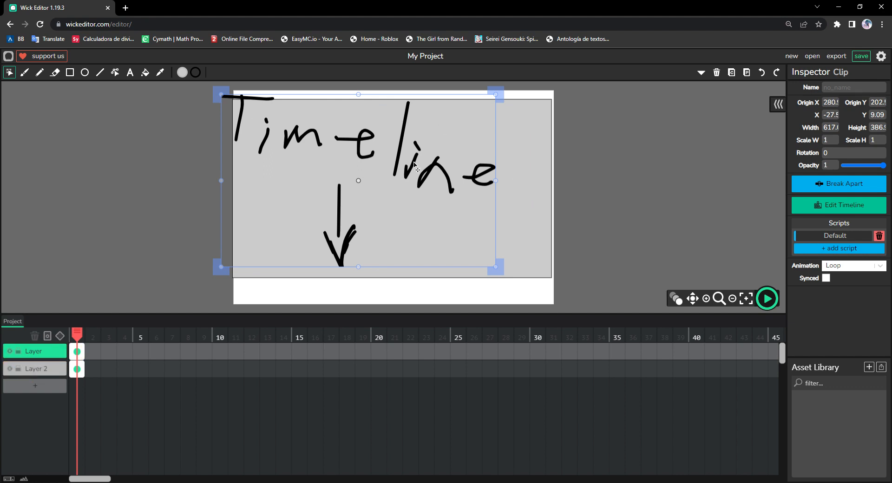
left_click_drag(244, 191, 334, 201)
mouse_move(473, 187)
left_mouse_down()
mouse_move(412, 188)
mouse_move(488, 181)
left_mouse_up()
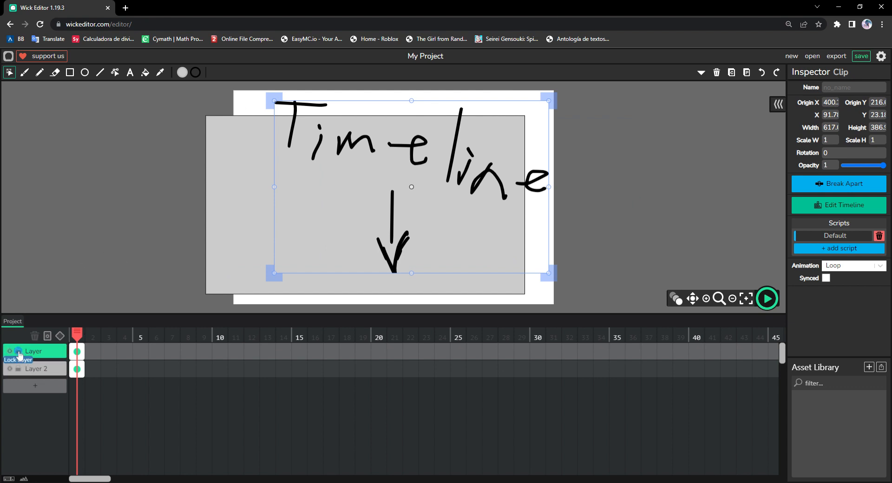
With the first layer locked, move the gray rectangle to about X -14, Y 34, and unlock the layer
mouse_move(410, 144)
left_mouse_down()
mouse_move(420, 148)
mouse_move(421, 138)
left_mouse_up()
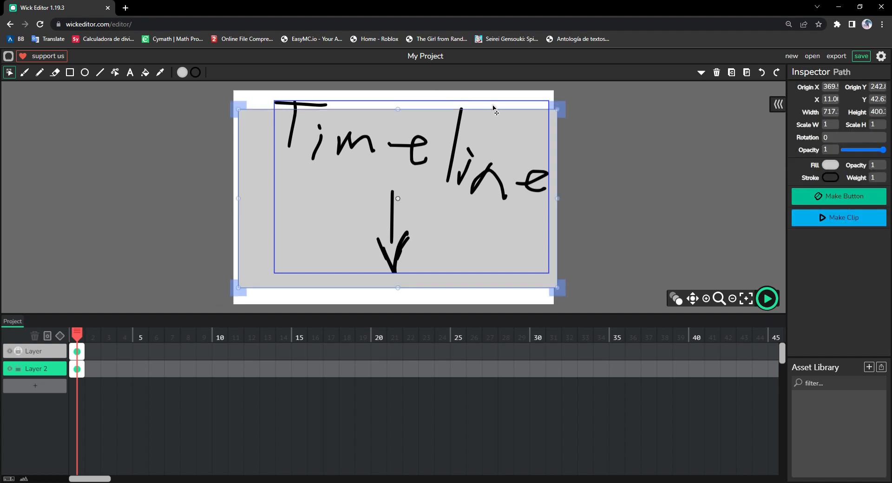
left_click(444, 95)
left_click(454, 141)
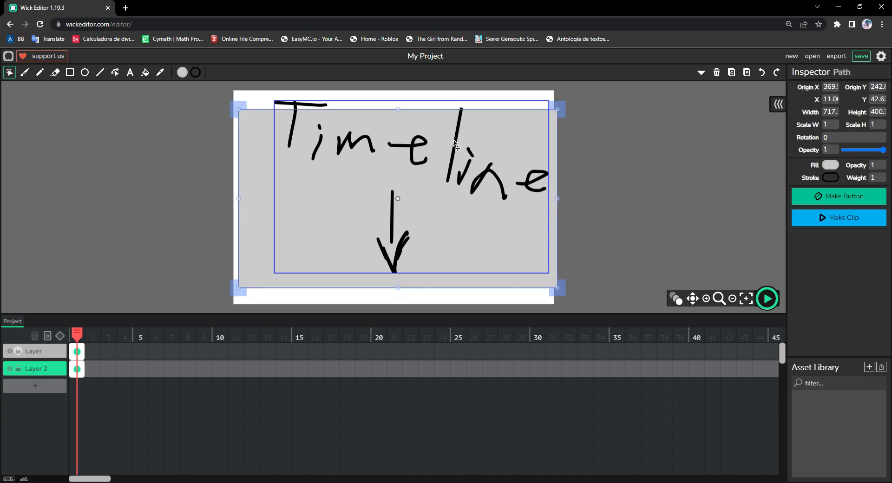
left_click(600, 188)
left_click_drag(459, 190, 447, 186)
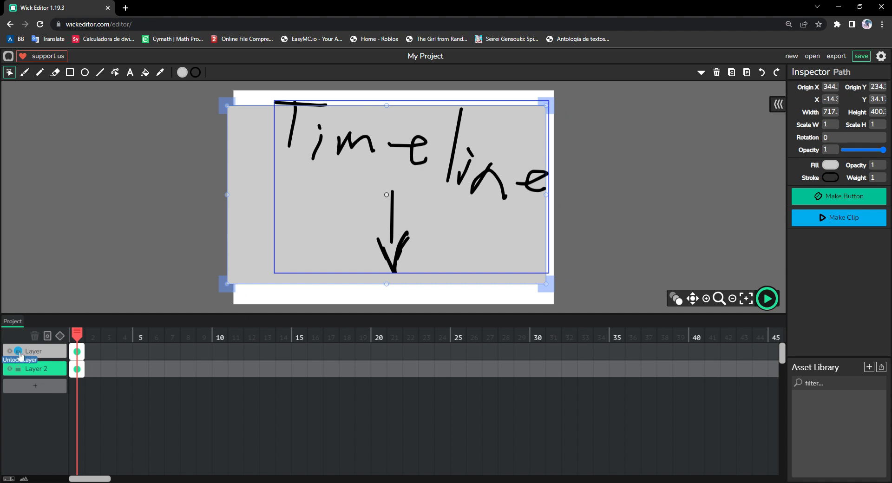
left_click(19, 352)
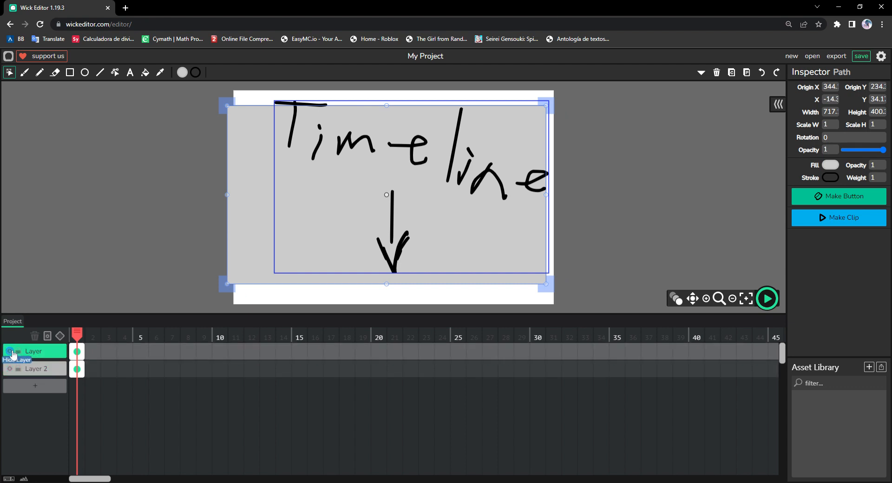
Hide the first layer, try selecting objects across the canvas, and show the layer again
left_click(10, 352)
left_click(567, 220)
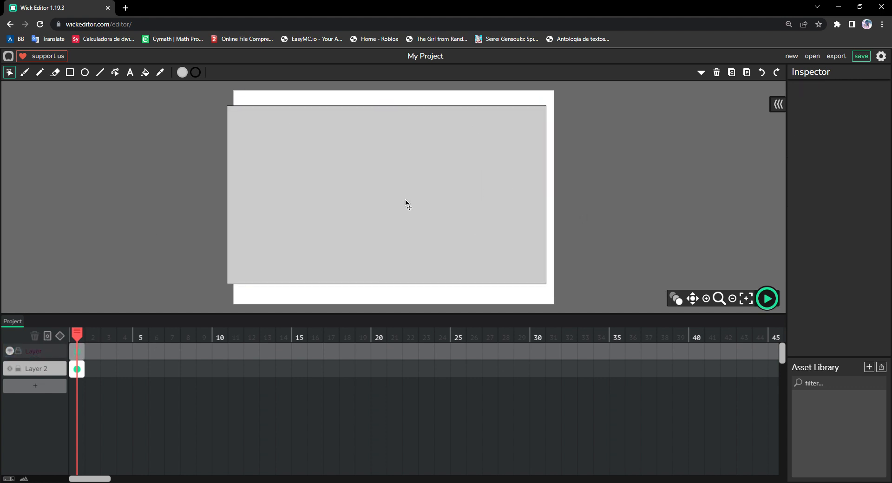
left_click_drag(593, 146, 274, 224)
left_click(598, 176)
left_click(78, 369)
left_click_drag(587, 193, 516, 209)
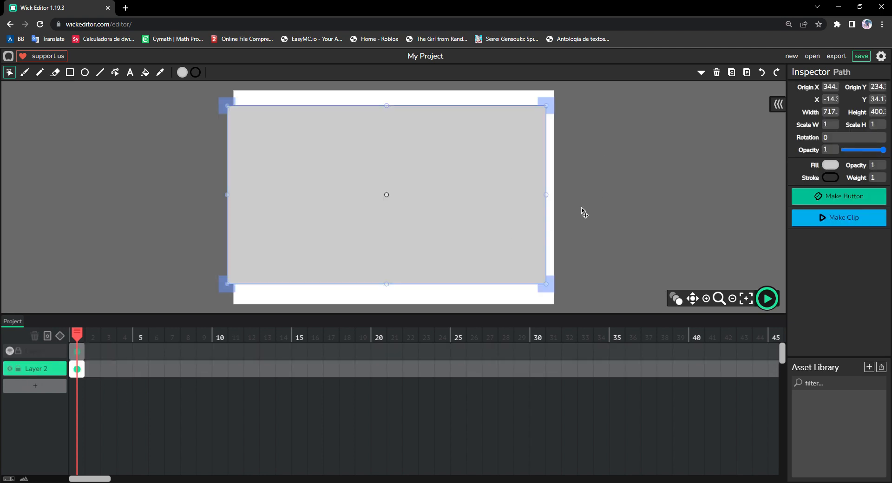
left_click(612, 178)
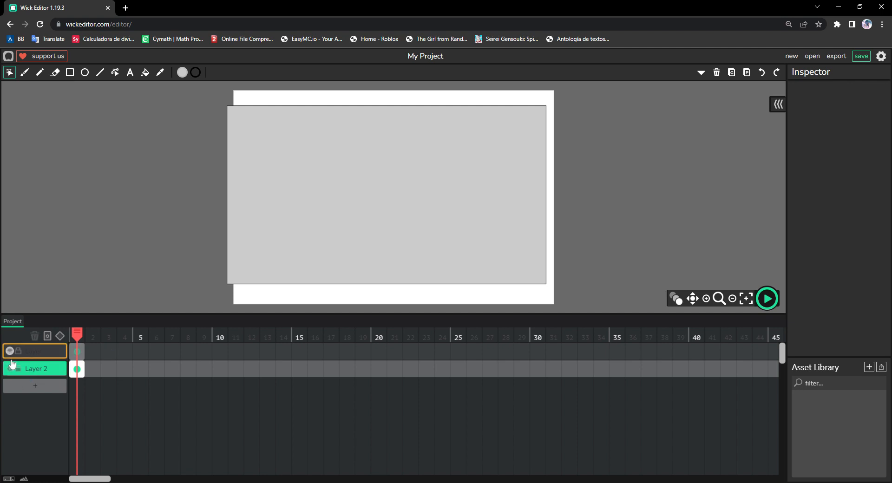
left_click(10, 352)
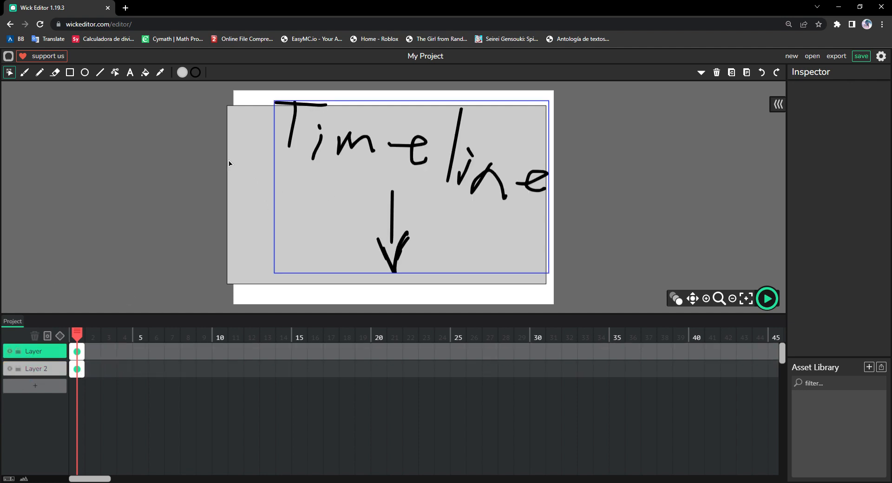
Move the gray rectangle to about X -8, Y 28 and extend the first layer's frame to a length of 10
left_click(243, 149)
left_click_drag(240, 149, 243, 145)
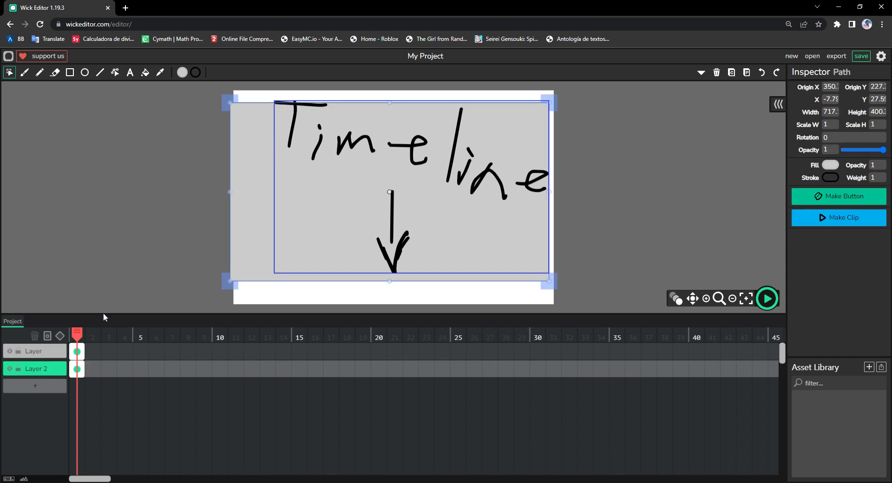
left_click(78, 352)
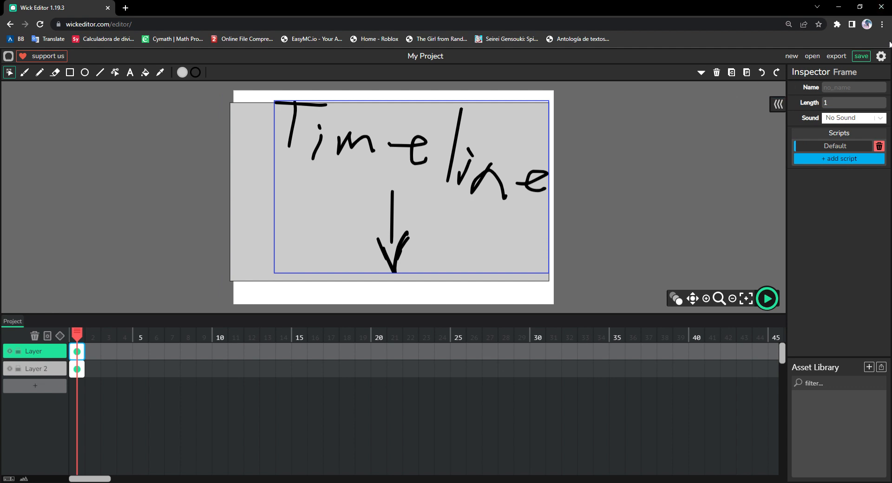
left_click_drag(83, 351, 244, 352)
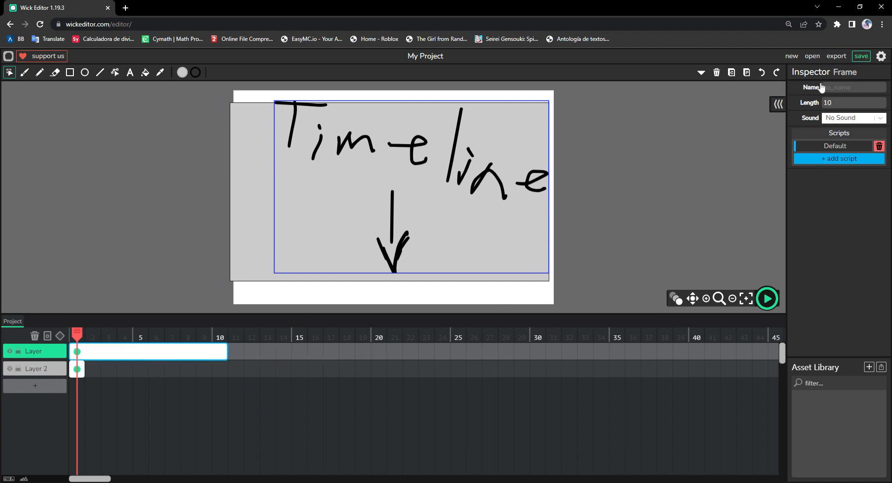
Look over the project settings, close them, and move the playhead to frame 12
left_click(886, 55)
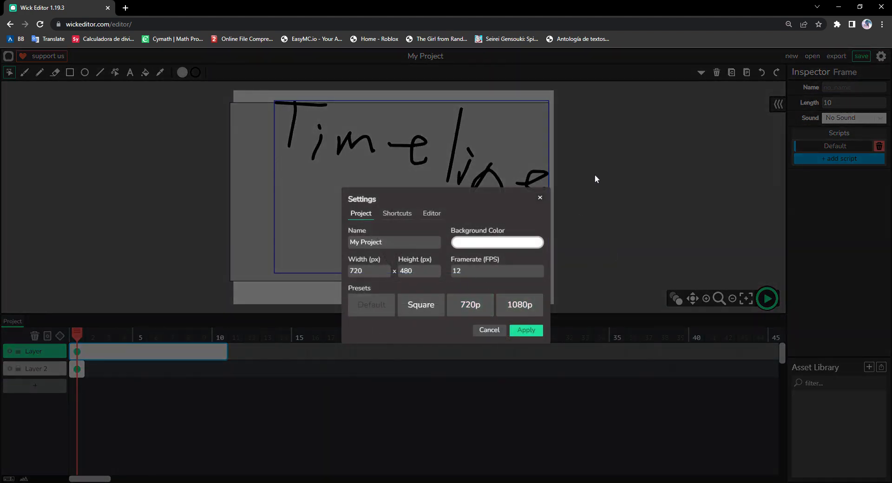
left_click(540, 197)
mouse_move(78, 347)
left_mouse_down()
mouse_move(92, 335)
mouse_move(234, 334)
mouse_move(76, 334)
mouse_move(251, 332)
left_mouse_up()
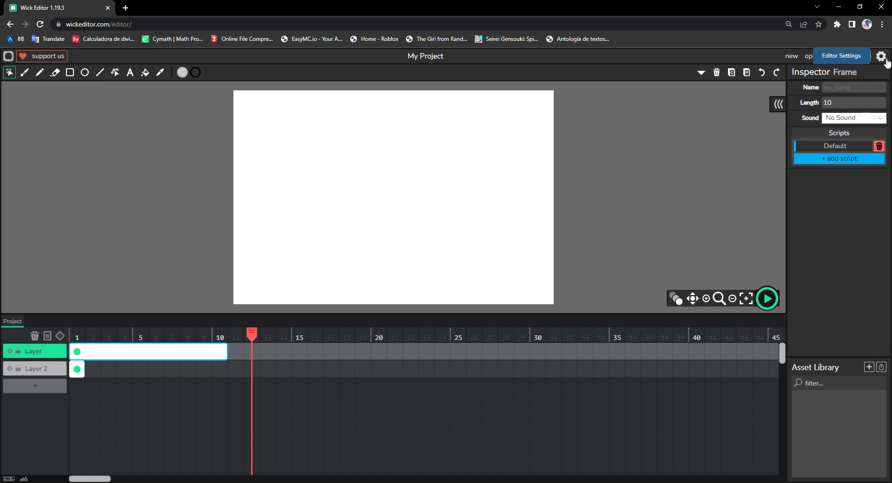
Set the project framerate to 24 FPS and apply the change
left_click(881, 56)
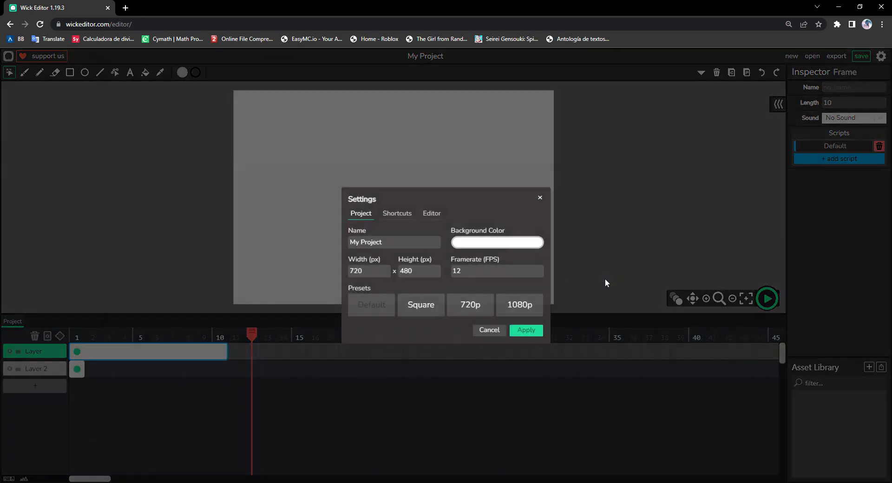
left_click(462, 271)
left_click(468, 207)
left_click_drag(462, 271, 444, 277)
left_click(508, 197)
left_click(466, 272)
key("BackSpace")
key("BackSpace")
type("4")
key("BackSpace")
type("24")
left_click(534, 330)
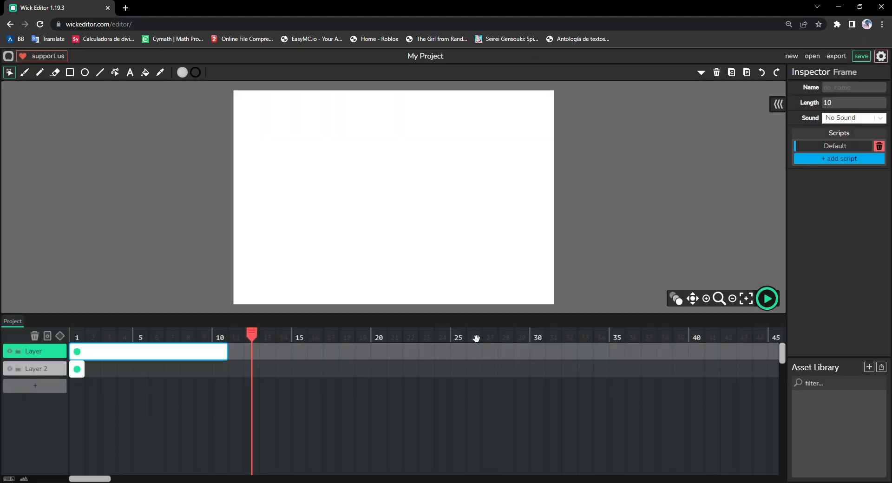
Extend the first layer's frame to a length of 34 and add tweens at frames 1 and 34
mouse_move(227, 352)
left_mouse_down()
mouse_move(580, 310)
mouse_move(606, 325)
left_mouse_up()
left_click(75, 353)
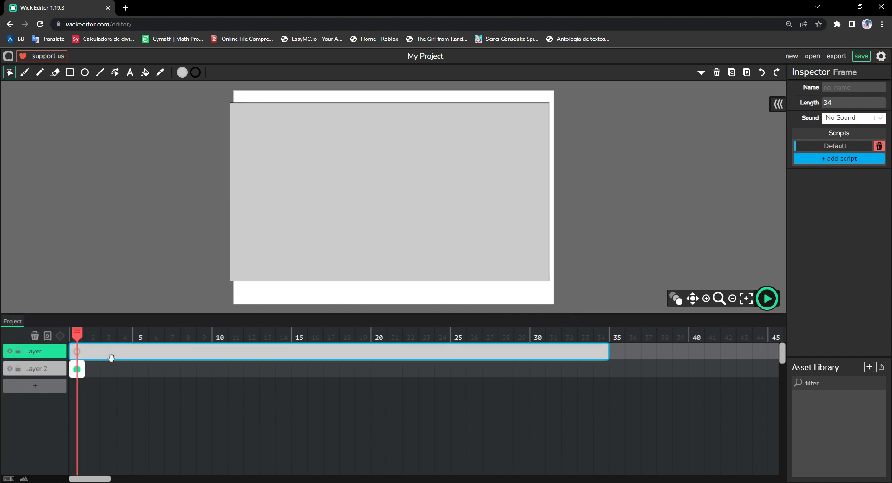
left_click(60, 335)
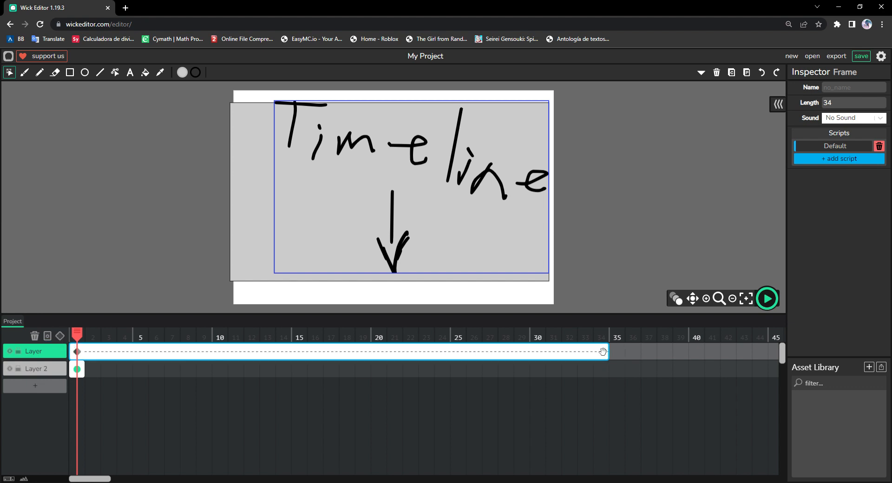
left_click(602, 352)
left_click(59, 336)
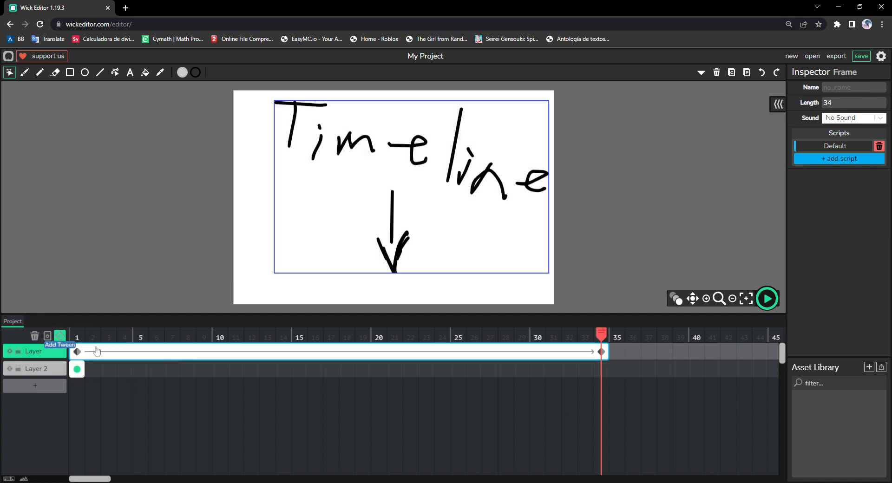
At frame 1, move the Timeline drawing just off the canvas's left edge, preview the animation, and return to frame 1
left_click(76, 336)
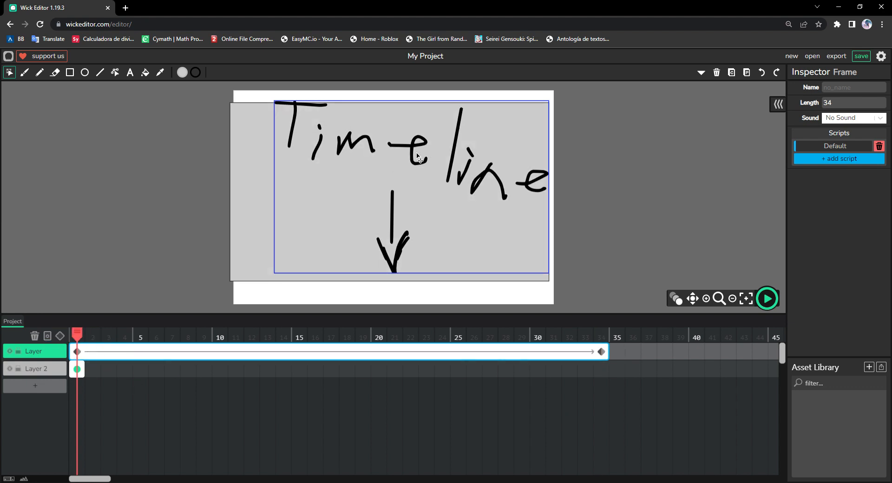
left_click_drag(418, 157, 106, 187)
left_click(774, 303)
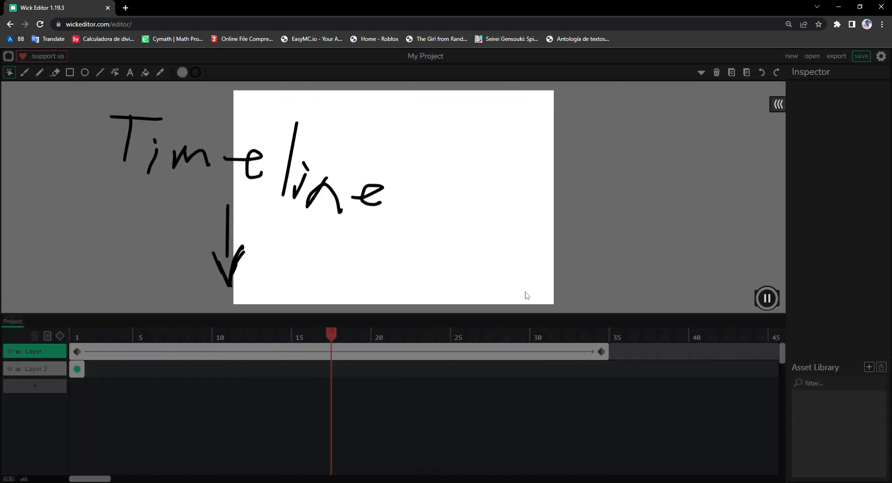
left_click(767, 298)
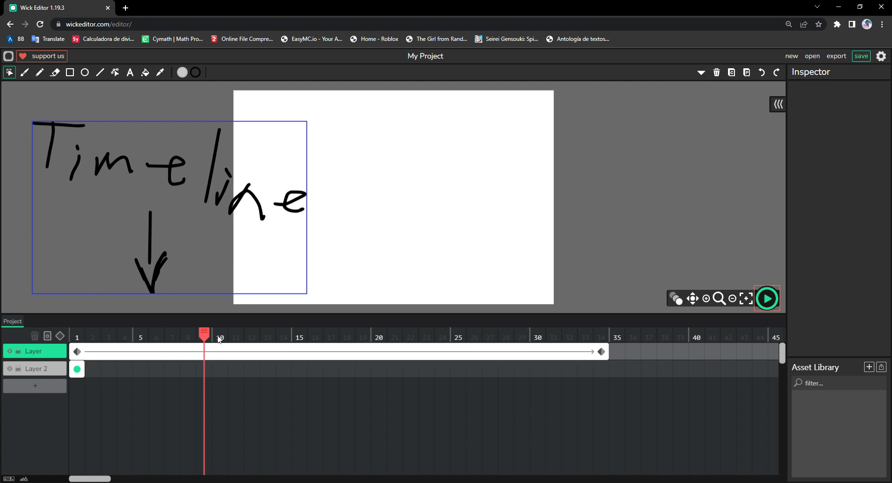
mouse_move(218, 340)
left_mouse_down()
mouse_move(334, 320)
mouse_move(602, 325)
mouse_move(504, 343)
mouse_move(1, 346)
left_mouse_up()
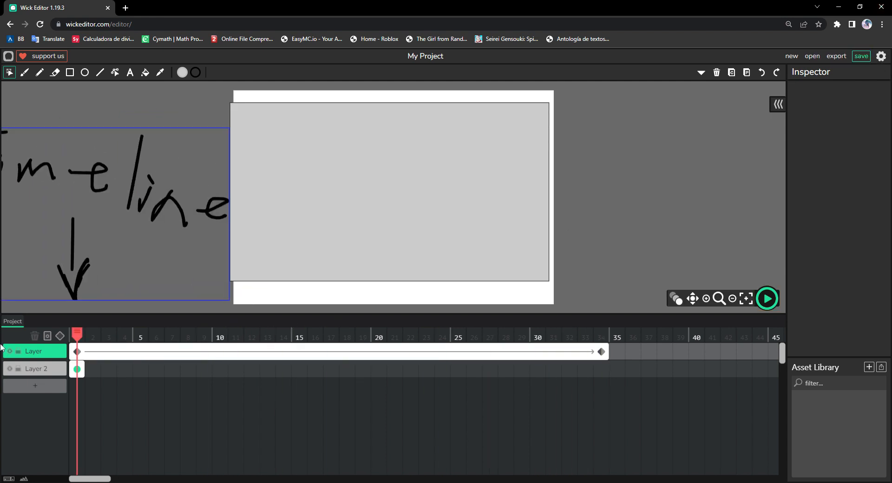
Set the project framerate to 12 FPS and apply the change
left_click(881, 55)
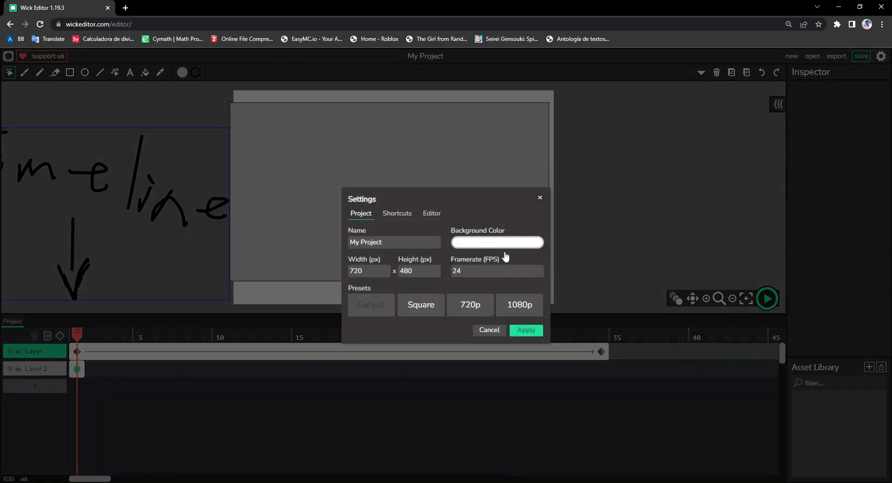
left_click(505, 271)
key("BackSpace")
key("BackSpace")
type("12")
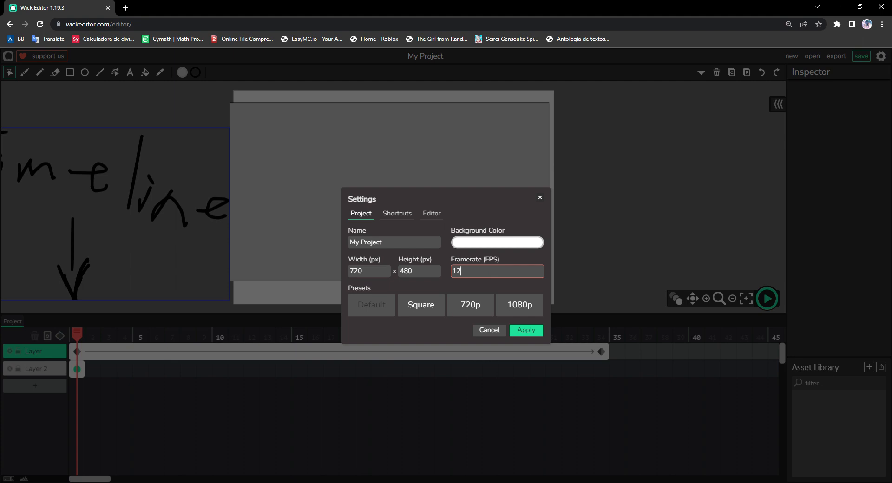
left_click(529, 334)
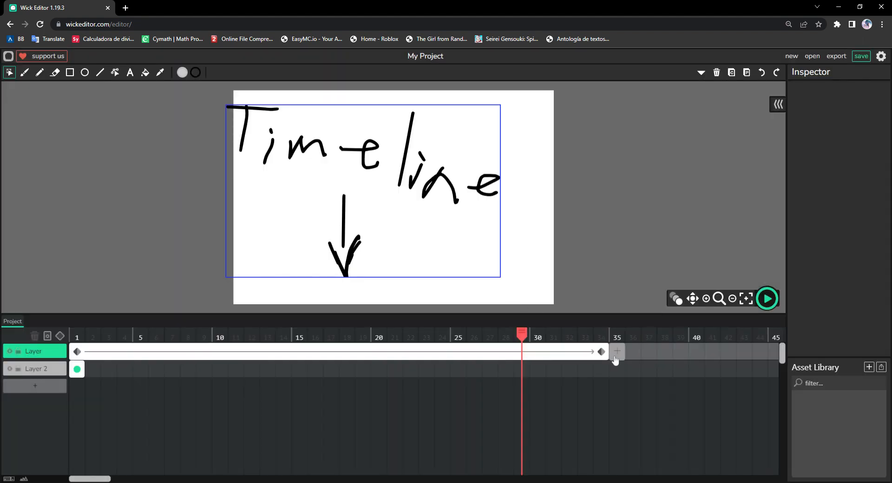
Shorten the first layer's frame to a length of 1 and move the Timeline drawing to about X 144, Y 80
mouse_move(607, 353)
left_mouse_down()
mouse_move(2, 351)
mouse_move(2, 365)
left_mouse_up()
left_click(78, 334)
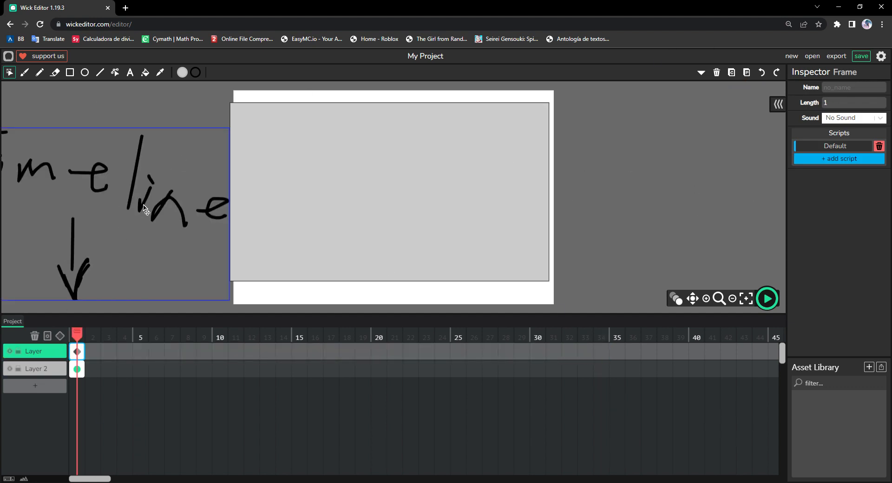
mouse_move(144, 209)
left_mouse_down()
mouse_move(563, 224)
mouse_move(487, 208)
left_mouse_up()
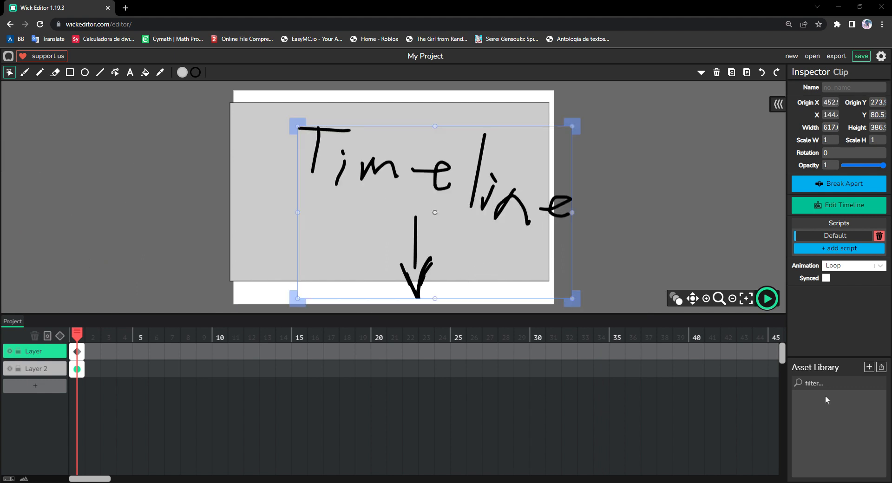
Delete the gray rectangle on Layer 2 and move the Timeline drawing to about X 45, Y 44
left_click_drag(442, 178, 423, 173)
key("Delete")
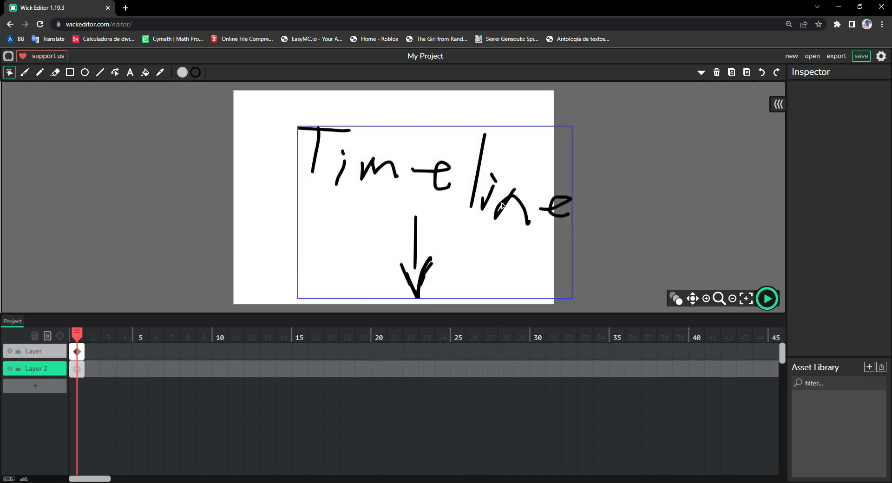
left_click_drag(502, 205, 458, 190)
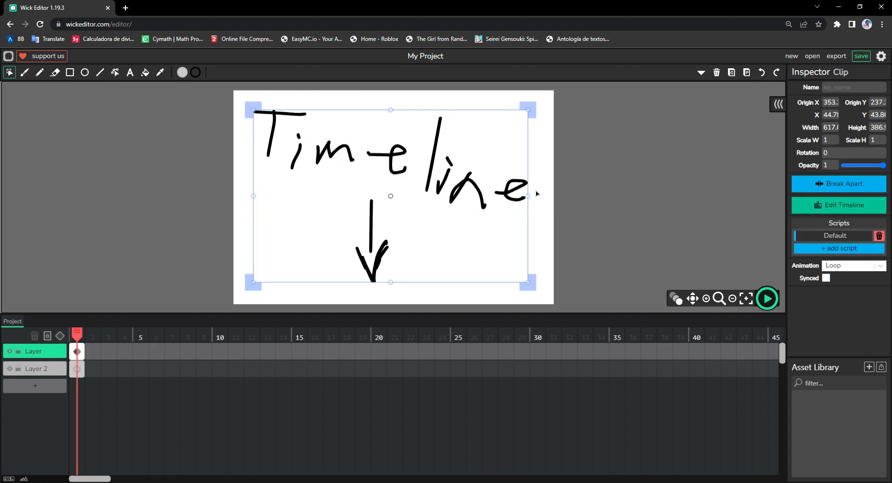
Delete the tween at frame 1 on the first layer and select the frame itself
left_click(78, 353)
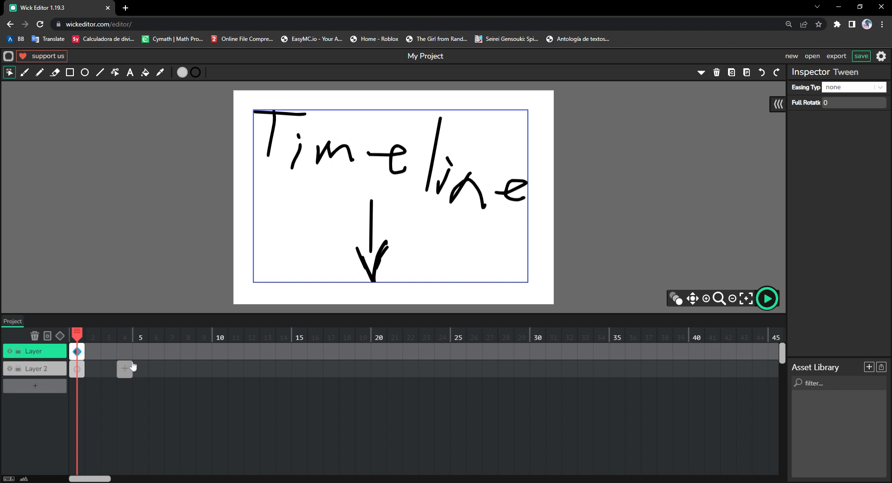
left_click(171, 338)
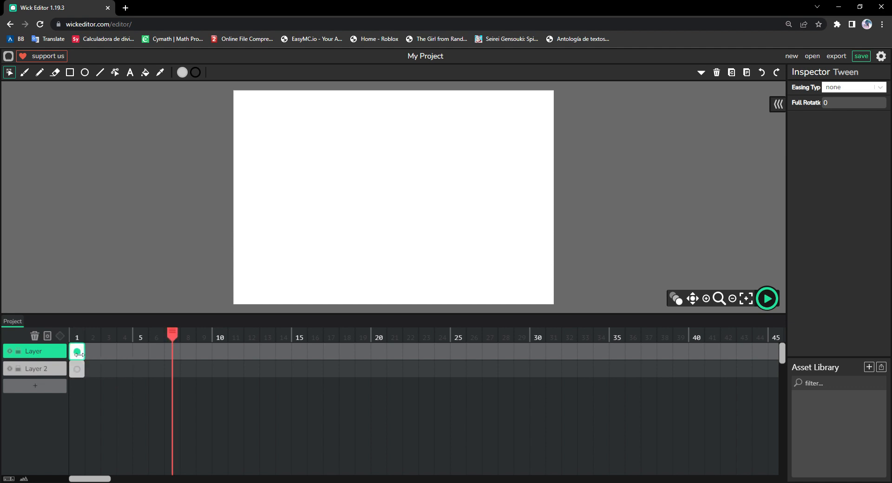
left_click(78, 353)
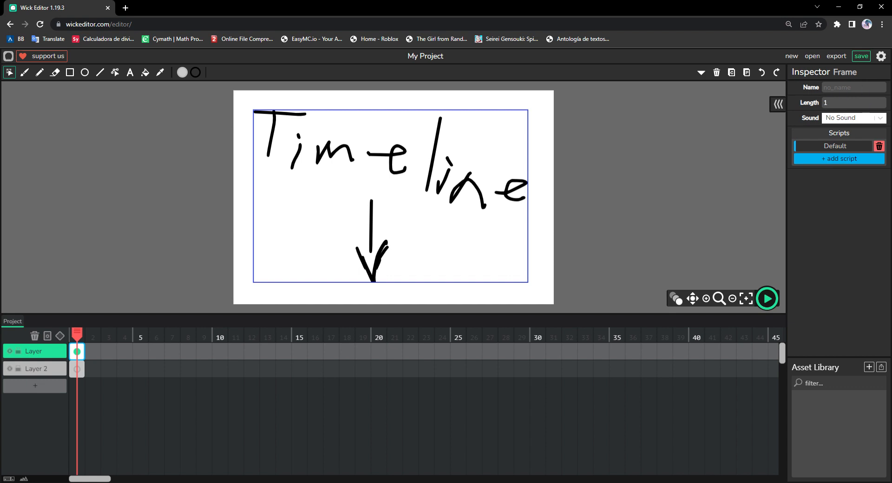
Examine the selected frame's name, length and sound options
left_click(846, 90)
key("Tab")
type("10")
key("BackSpace")
left_click(863, 119)
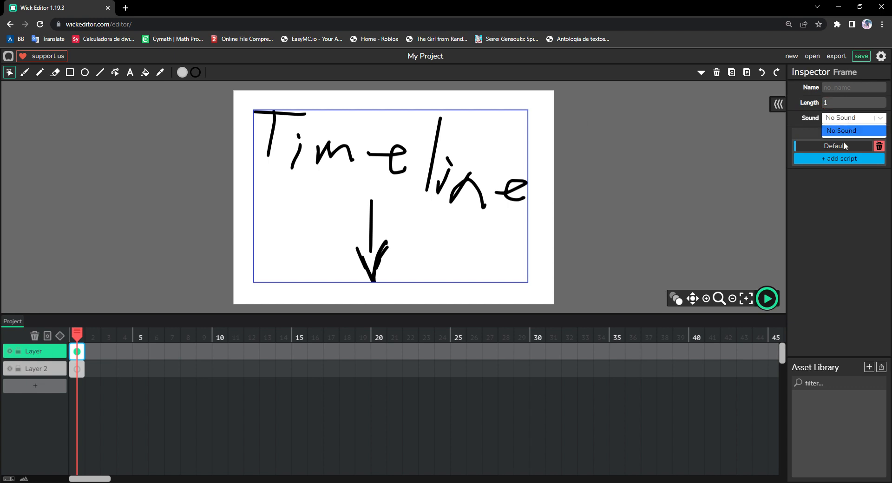
left_click(874, 123)
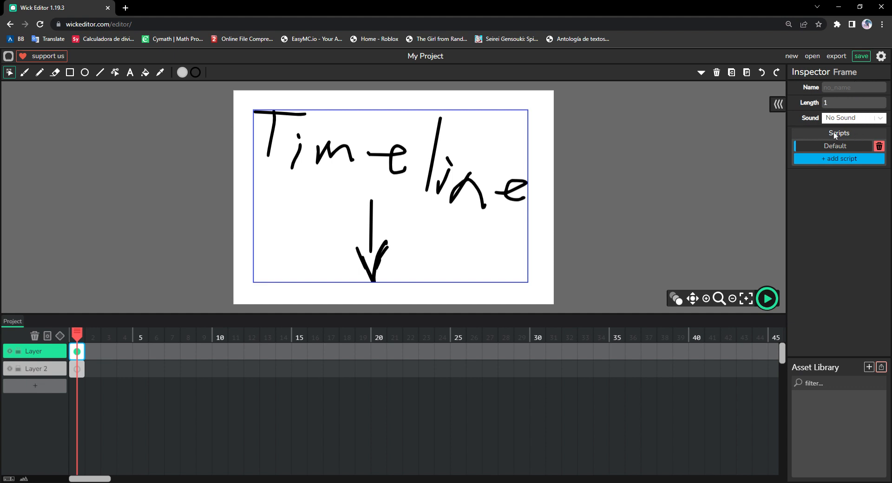
left_click(863, 120)
left_click(859, 120)
Delete Layer 2 from the timeline
left_click(40, 369)
left_click(35, 336)
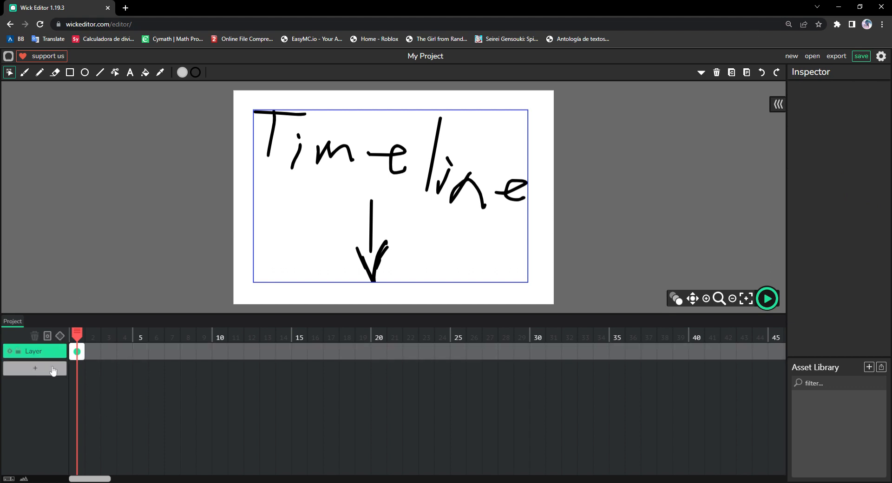
Name the first frame "frame" and check its label on the timeline
left_click(76, 352)
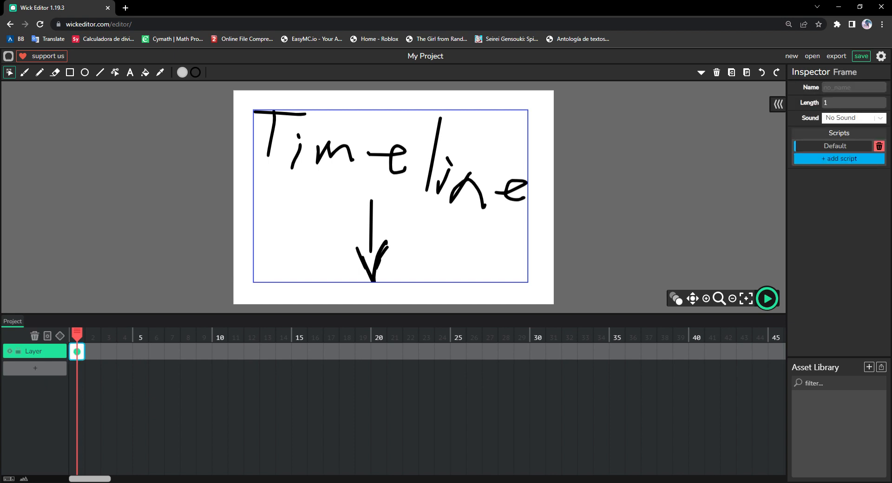
left_click(852, 85)
type("iuvbiu")
type("frame")
left_click(654, 179)
left_click(76, 353)
mouse_move(76, 354)
left_mouse_down()
mouse_move(275, 346)
mouse_move(74, 353)
left_mouse_up()
left_click(139, 347)
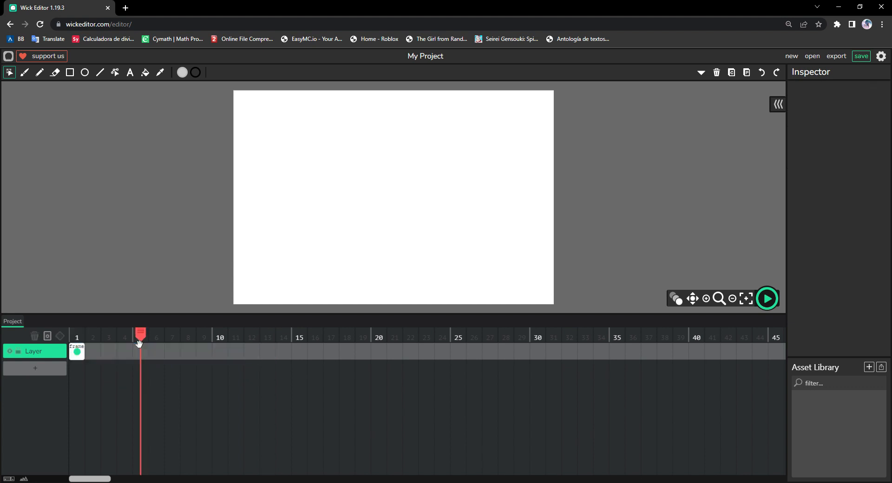
Add Load, Update and Unload timeline scripts to the first frame
left_click(77, 353)
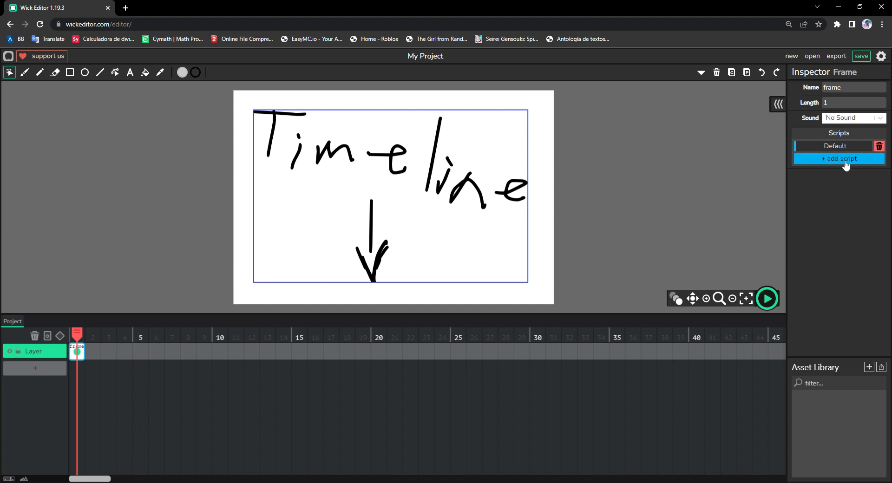
left_click(849, 160)
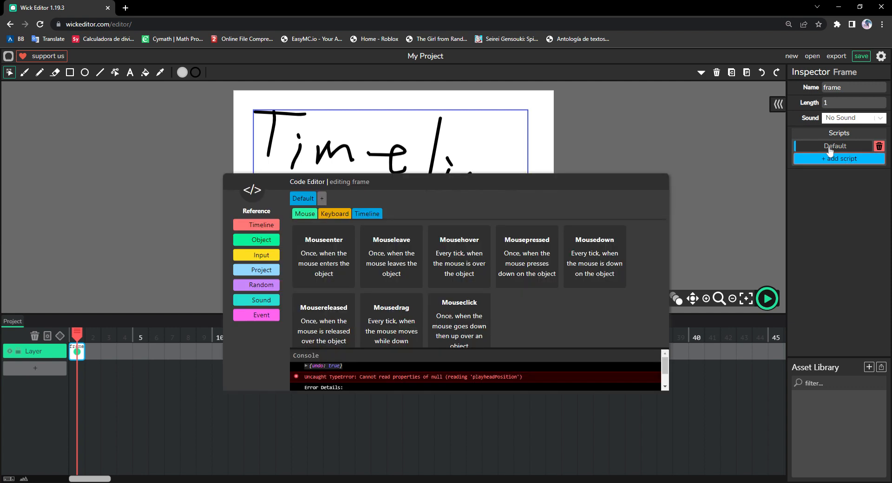
left_click(362, 213)
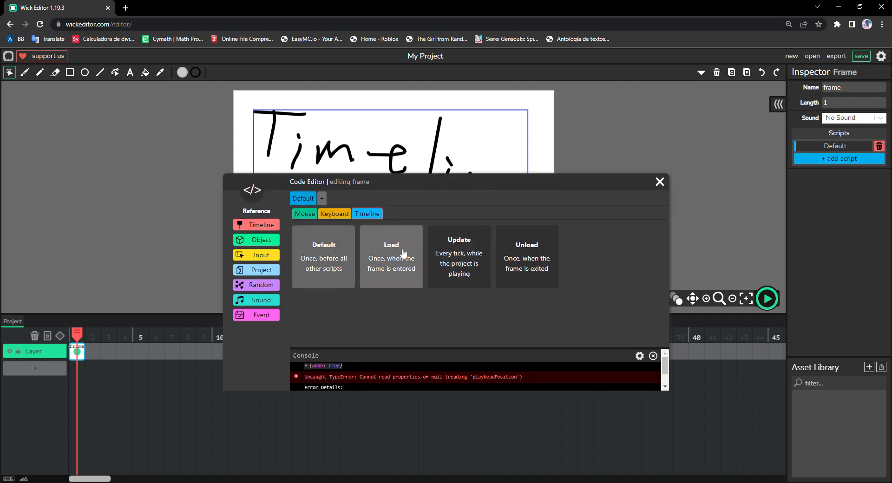
left_click(389, 243)
left_click(858, 175)
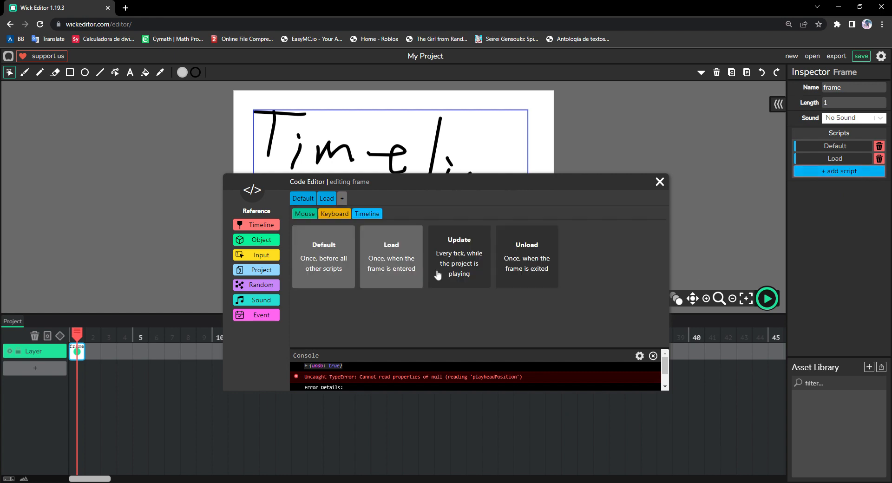
left_click(436, 272)
left_click(816, 184)
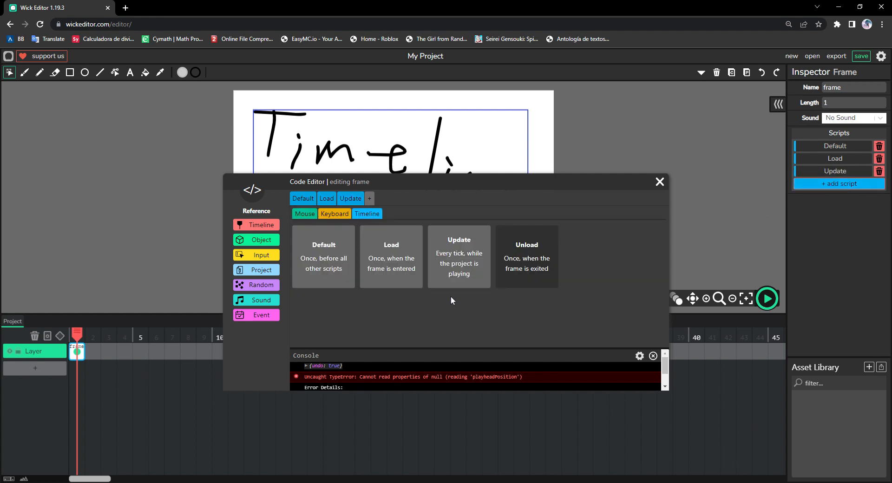
left_click(521, 273)
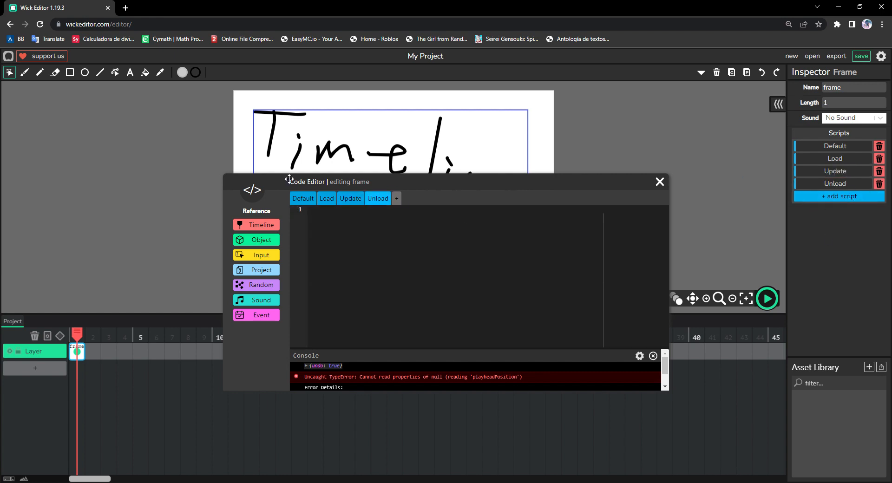
Insert the Timeline stop command into the first frame's Default script and close the code editor
left_click(305, 201)
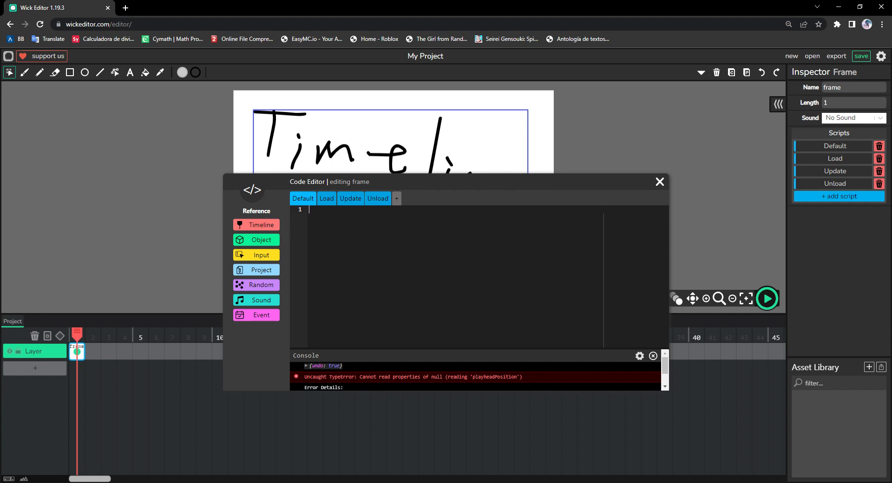
left_click(259, 226)
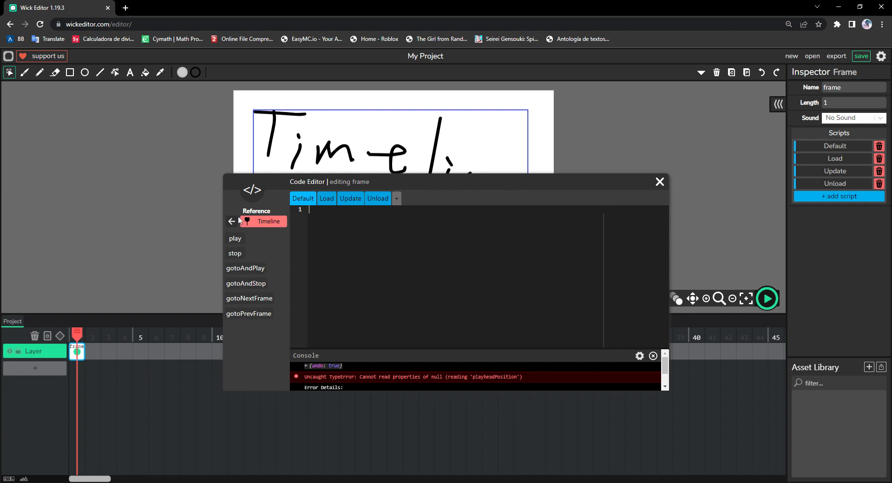
left_click(238, 254)
left_click(660, 182)
Add an empty frame at position 2 on the layer
left_click(92, 351)
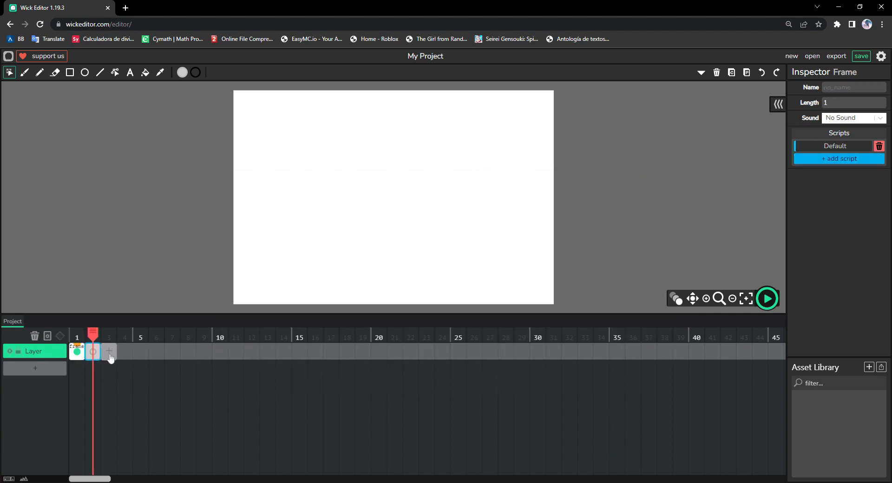
Extend the empty second frame to a length of 18 and preview the project to test the first frame's stop() script
mouse_move(99, 350)
left_mouse_down()
mouse_move(363, 352)
mouse_move(2, 394)
left_mouse_up()
left_click(363, 336)
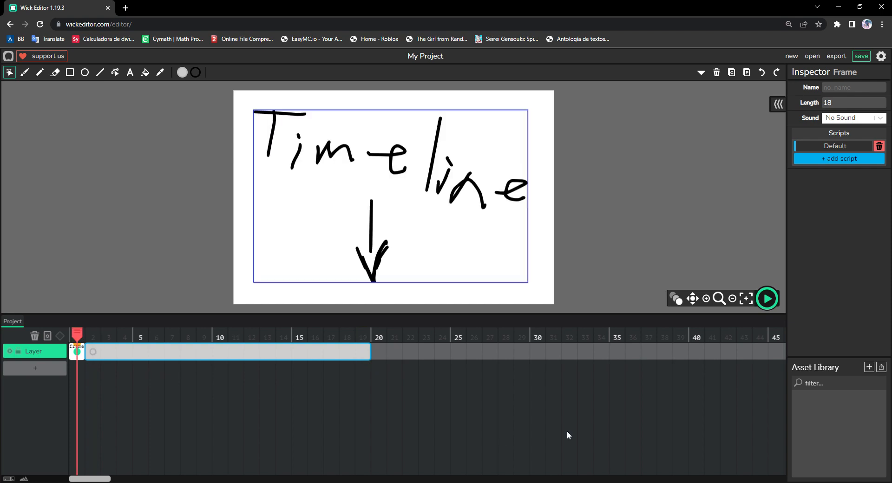
left_click(74, 356)
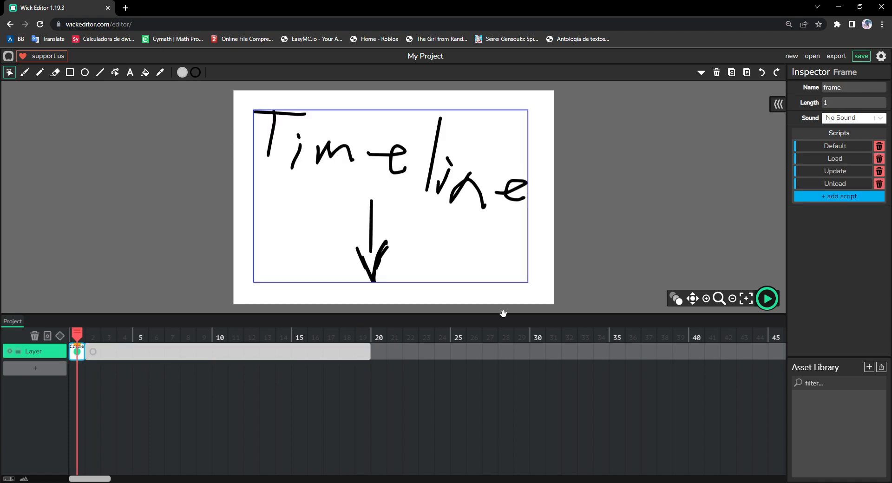
left_click(853, 148)
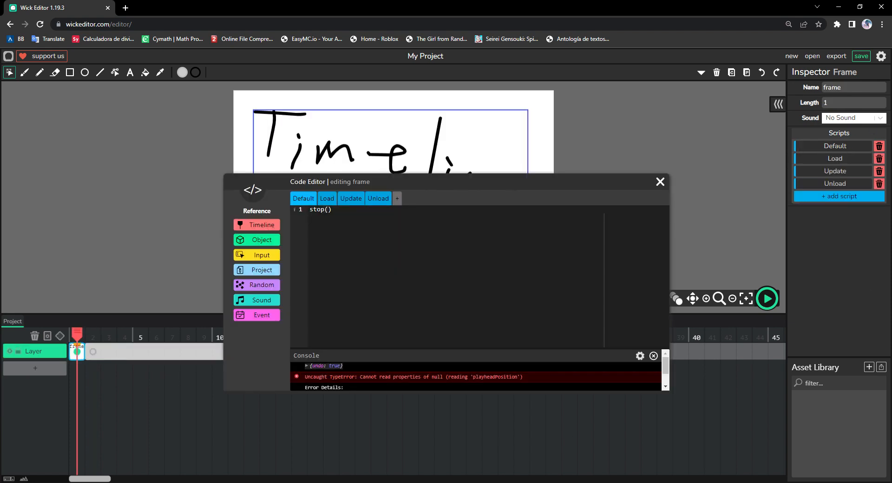
left_click(660, 182)
left_click(767, 298)
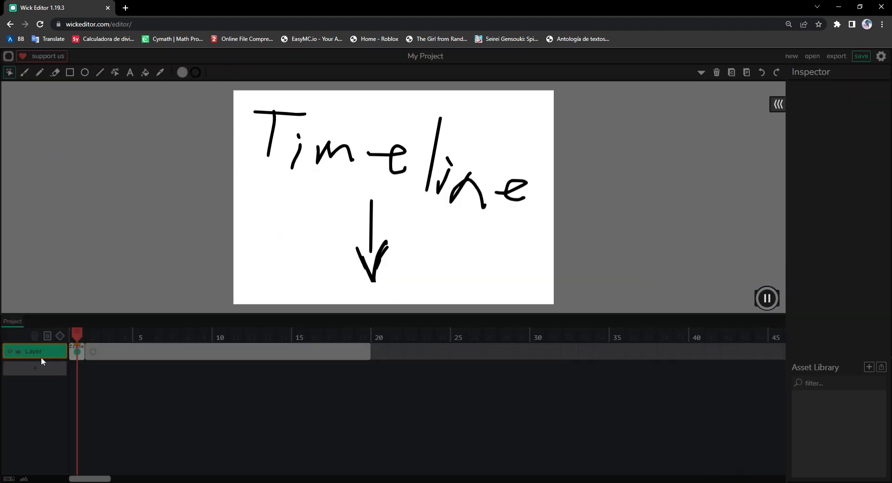
left_click(766, 298)
Examine the first frame's Default and Load scripts, including the stop() line and the Timeline command reference
left_click(77, 352)
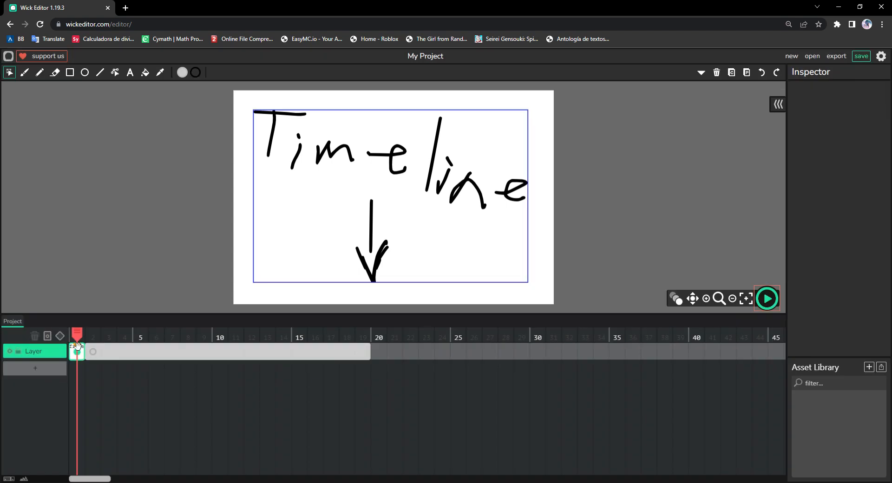
left_click(862, 146)
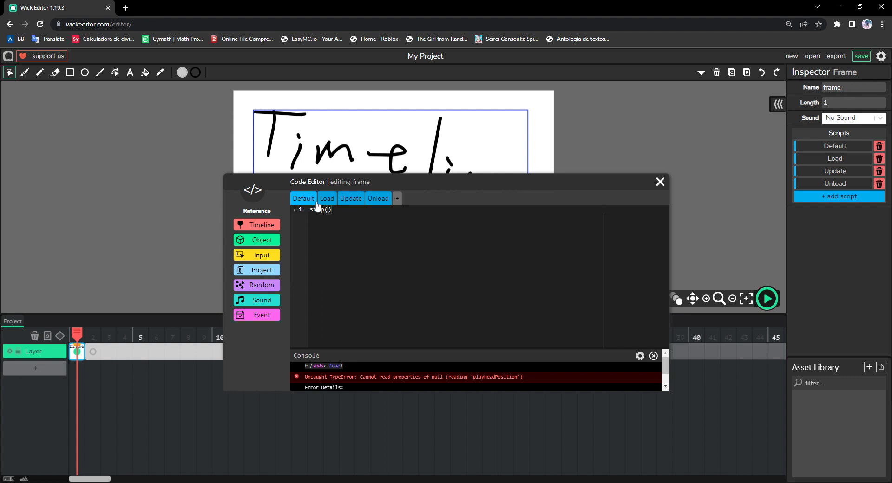
key("Return")
left_click(246, 225)
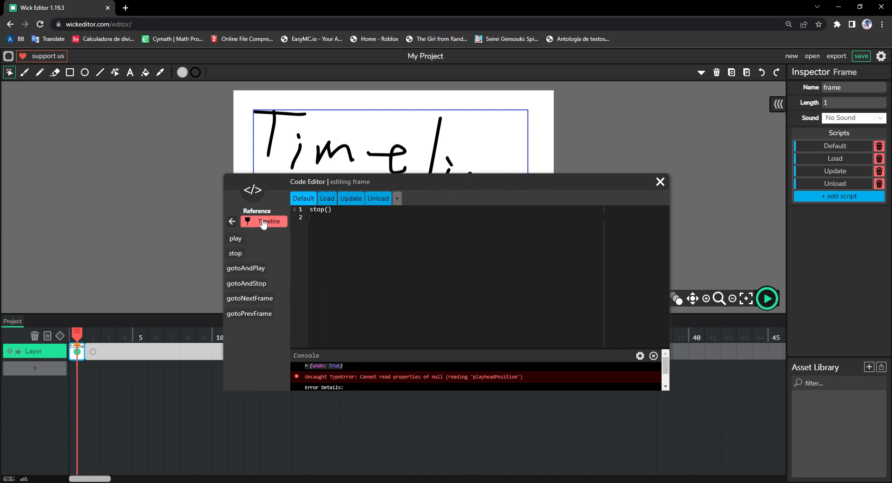
left_click(231, 222)
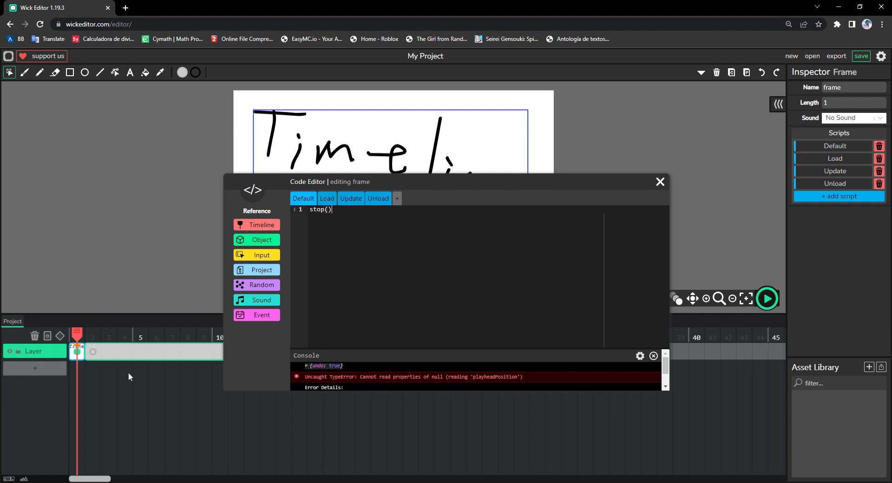
left_click(328, 201)
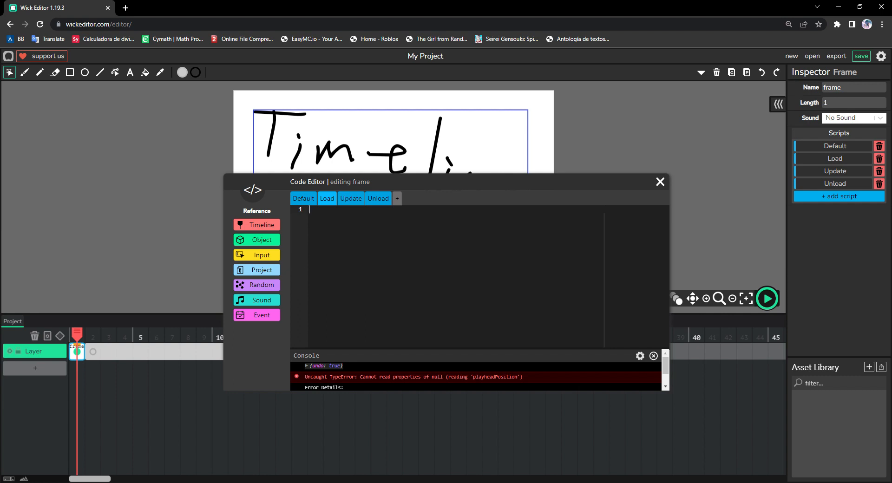
left_click(302, 199)
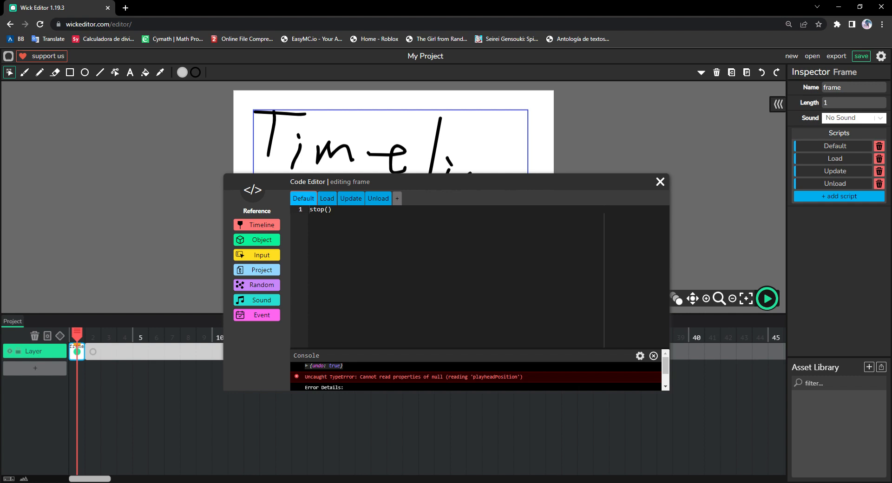
left_click(339, 221)
left_click_drag(336, 212, 301, 209)
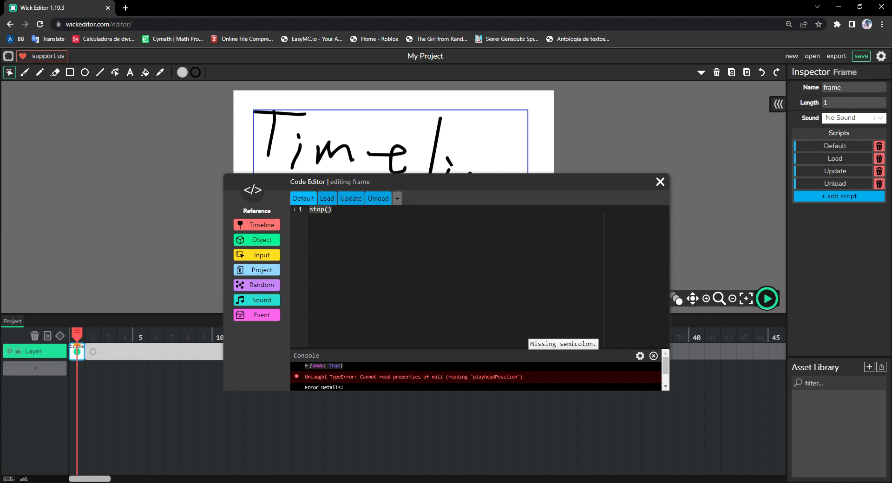
left_click(371, 224)
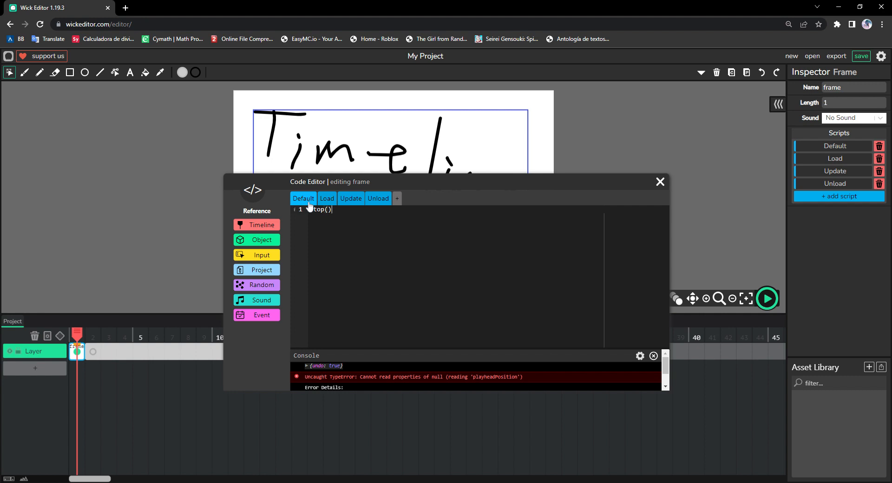
Browse the Timeline and Object command references for the first frame's Load script
left_click(335, 200)
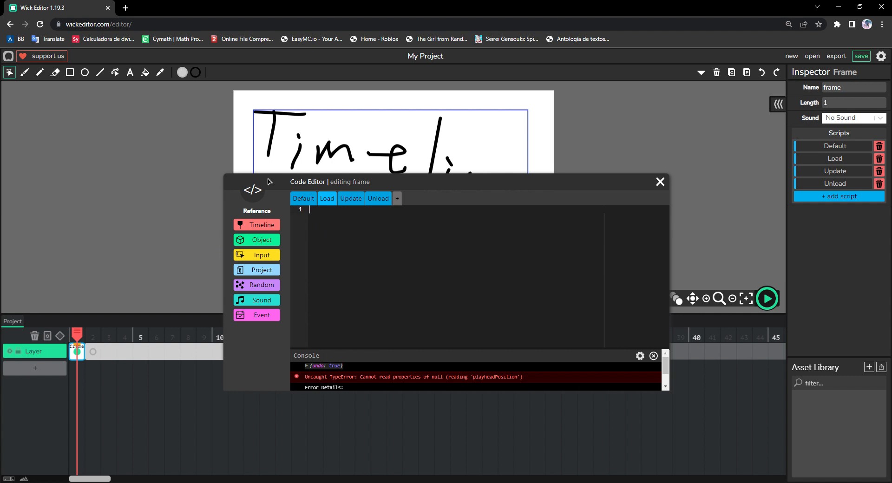
left_click(240, 225)
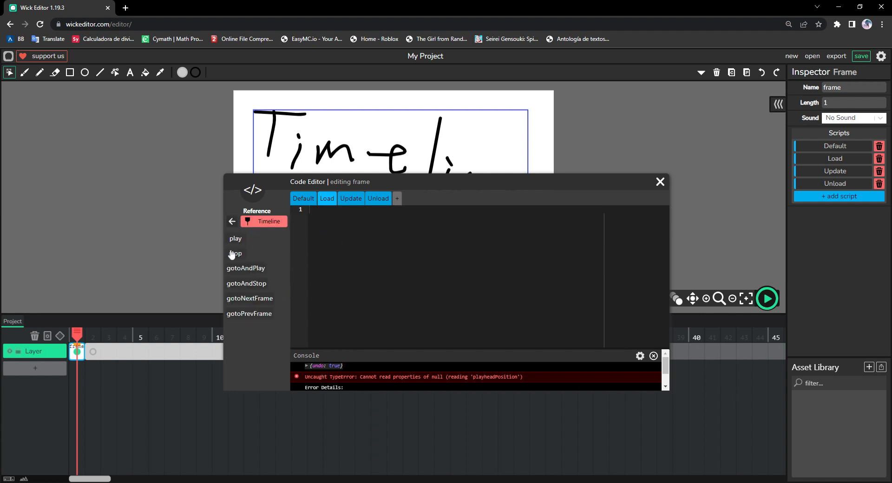
left_click(231, 222)
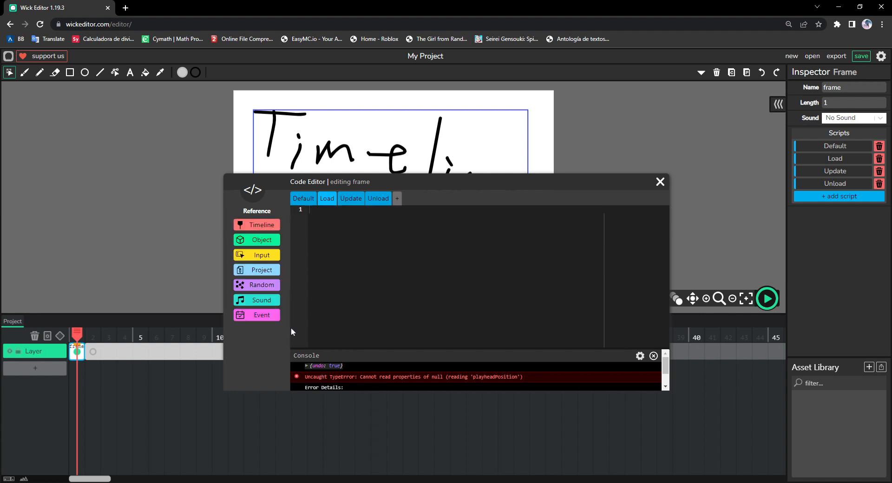
left_click(262, 241)
scroll(269, 279, "down", 2)
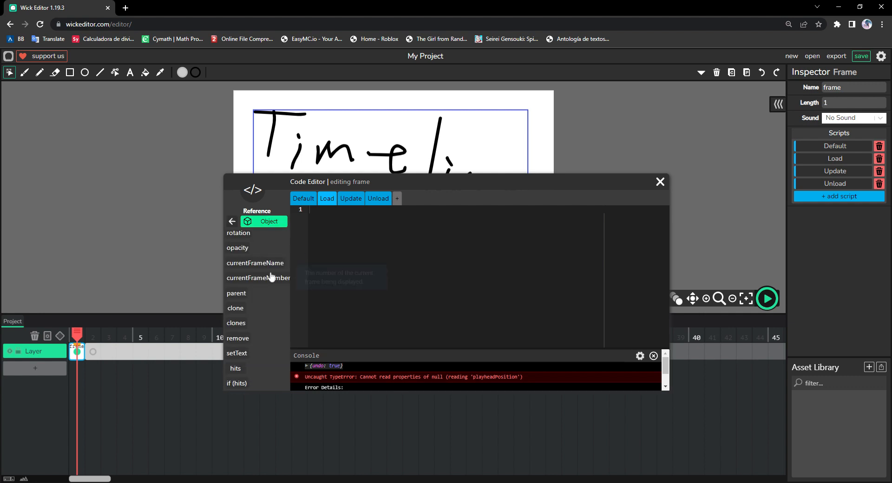
scroll(269, 281, "up", 2)
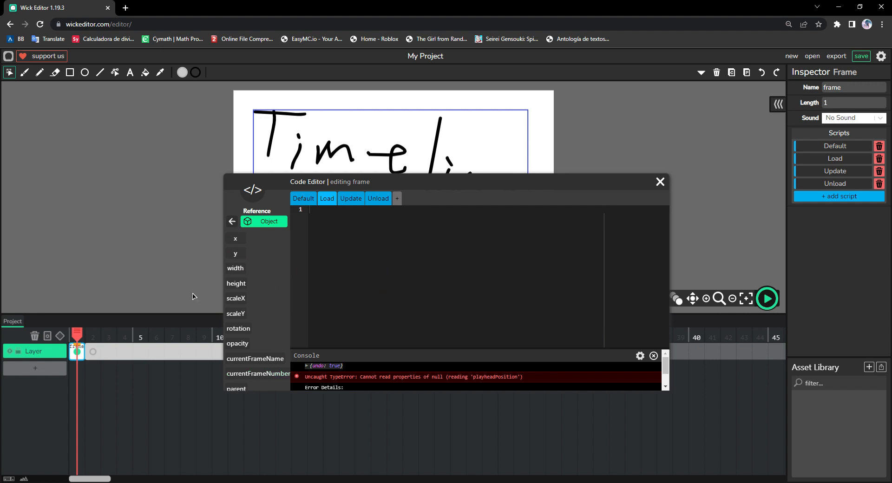
left_click(243, 257)
left_click_drag(336, 210, 249, 197)
key("BackSpace")
left_click(660, 181)
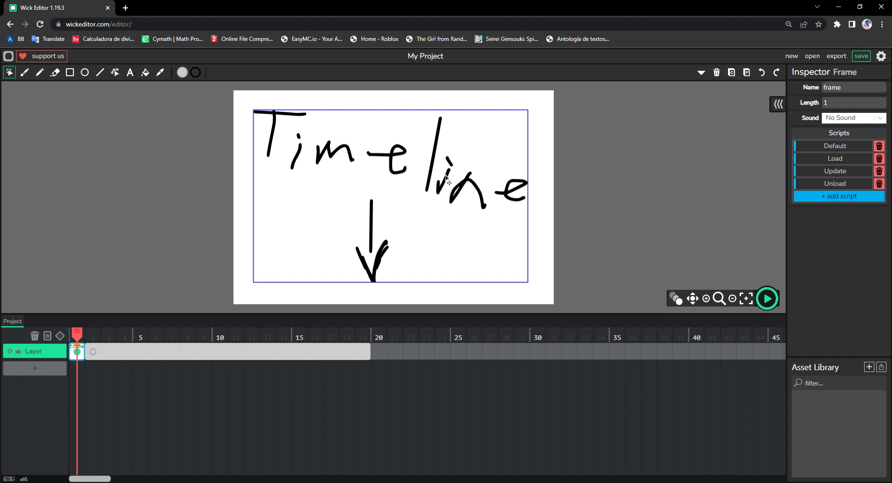
View the first frame's Update script and delete the Timeline sketch clip from the canvas
mouse_move(449, 184)
left_mouse_down()
mouse_move(355, 189)
mouse_move(285, 172)
mouse_move(443, 180)
left_mouse_up()
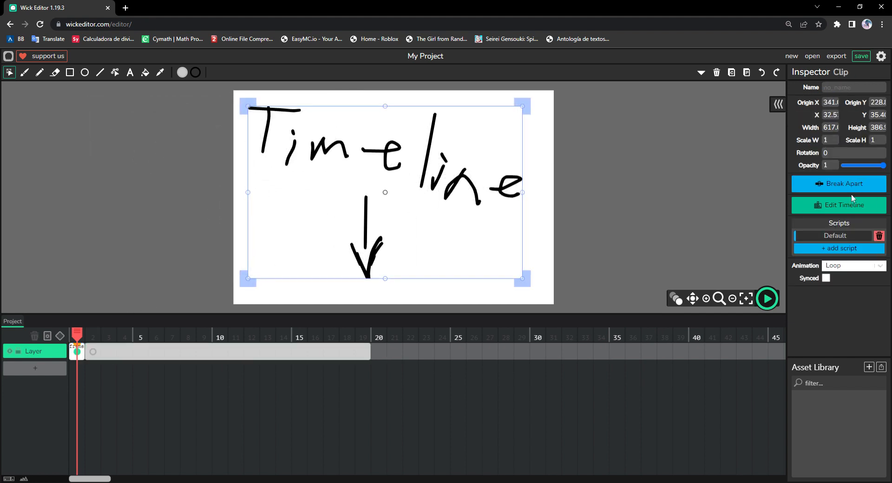
left_click(77, 352)
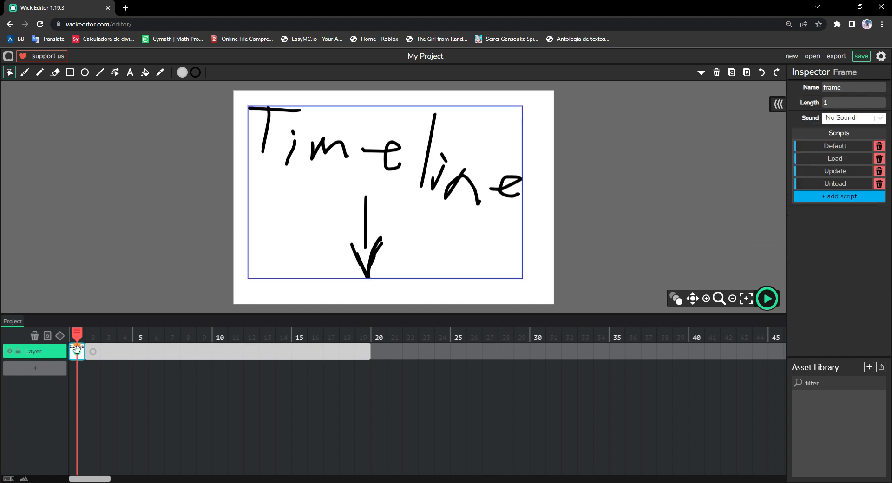
left_click(843, 171)
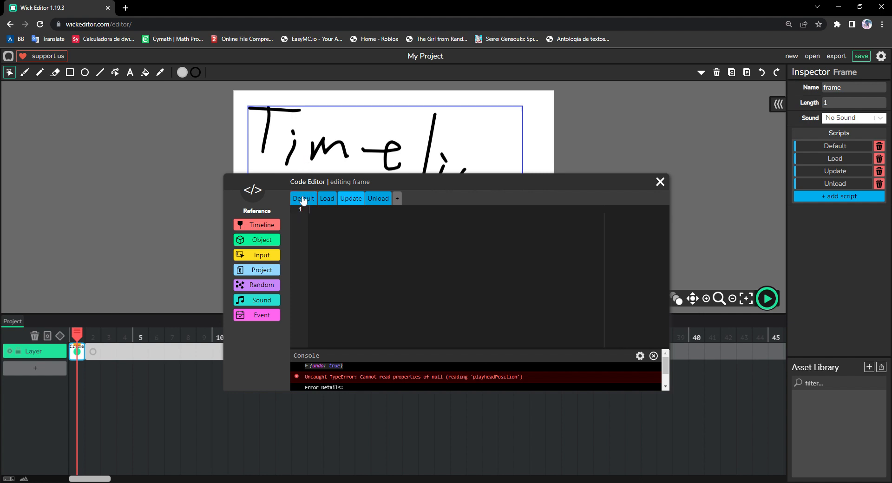
type("stop()")
left_click(431, 145)
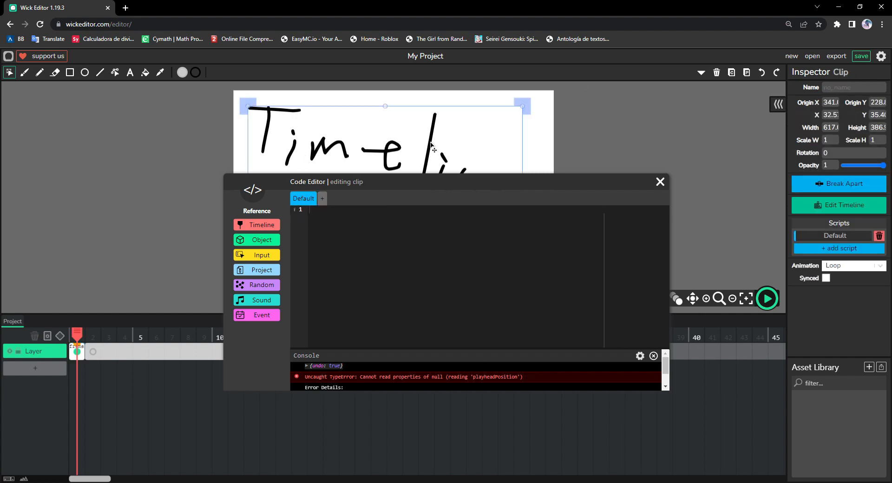
key("Delete")
Shift the frame named "frame" to position 2 behind an empty frame and delete the long empty frame after it
left_click(77, 352)
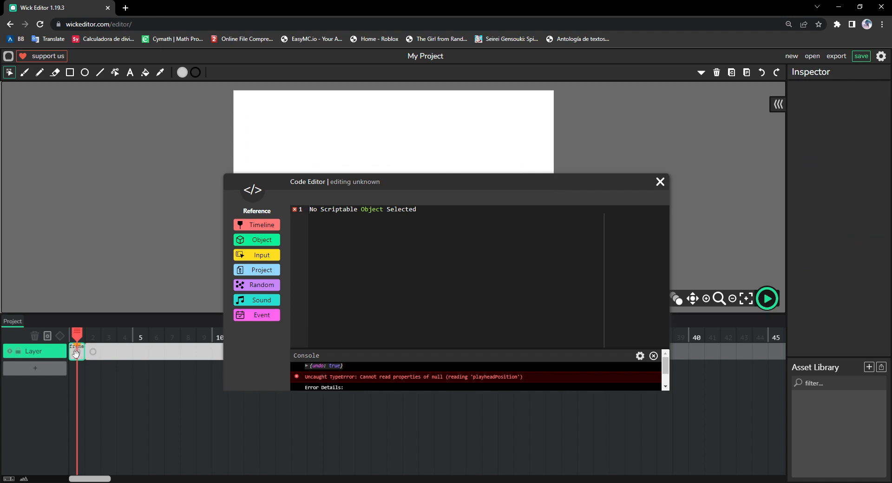
left_click_drag(99, 356, 115, 356)
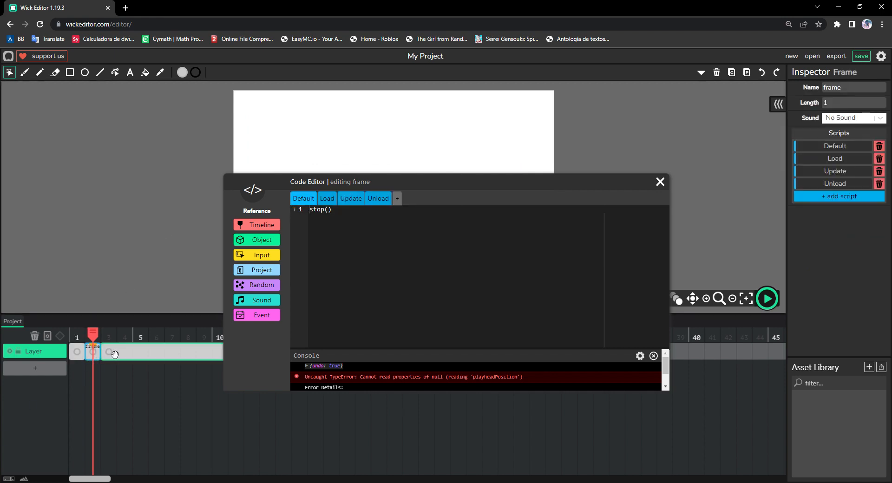
left_click(155, 356)
key("Delete")
Zoom in the browser page and rearrange the timeline panel and code editor to leave more of the canvas clear
left_click_drag(517, 180, 740, 88)
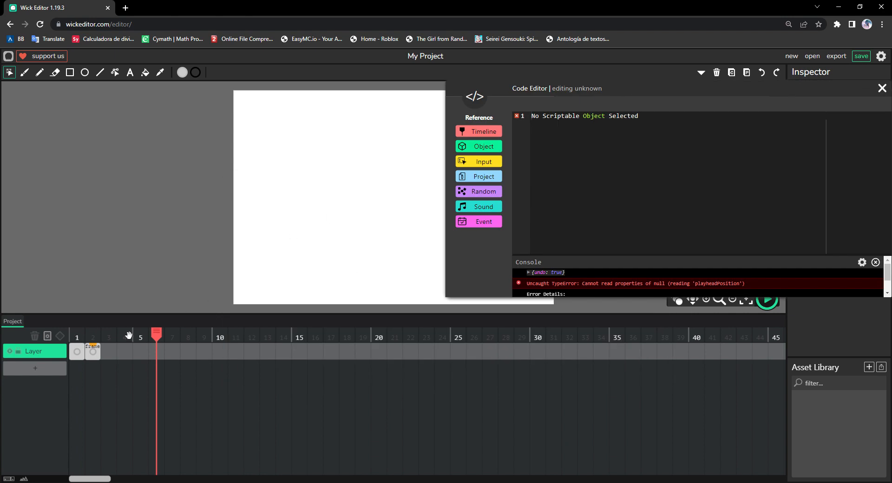
left_click_drag(128, 335, 162, 318)
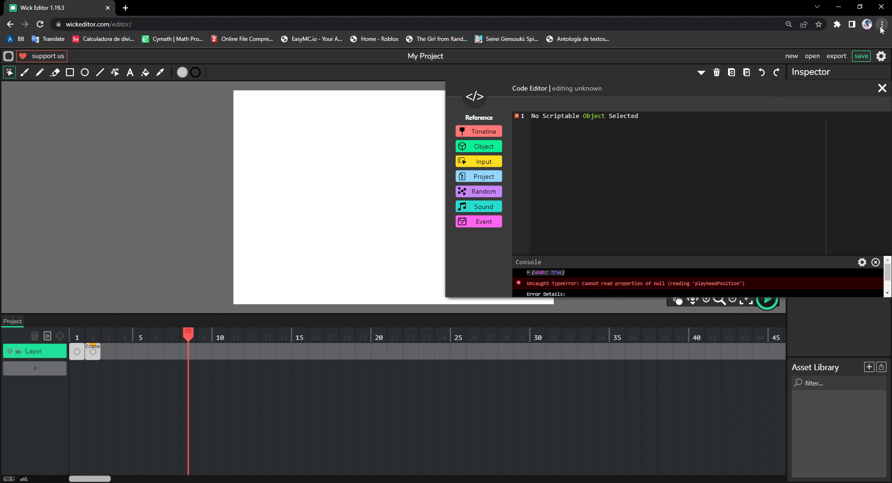
key("ctrl+plus")
key("ctrl+plus")
key("ctrl+plus")
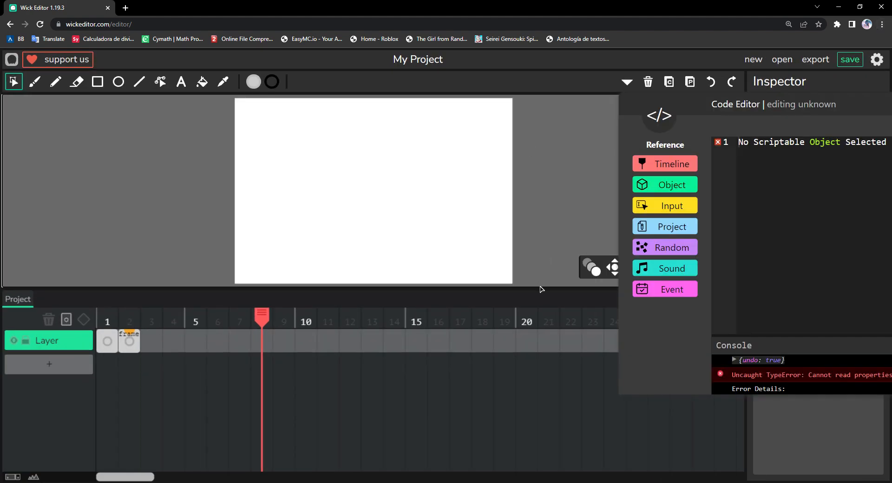
left_click_drag(543, 289, 522, 364)
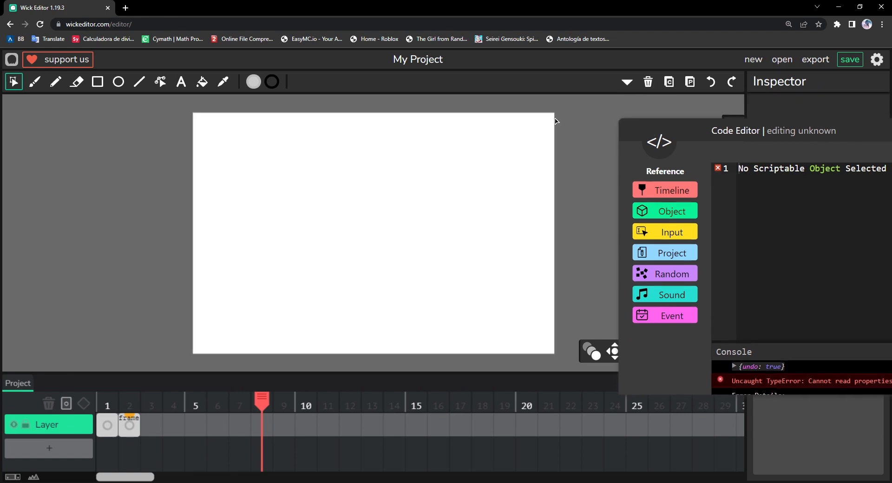
left_click_drag(785, 134, 376, 99)
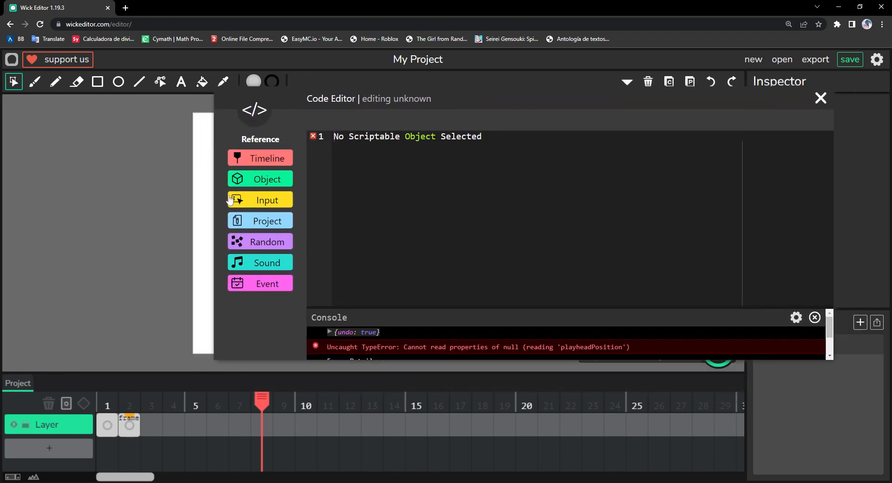
left_click_drag(449, 106, 707, 171)
Insert the Timeline stop command into the empty first frame's Default script and close the code editor
left_click(129, 425)
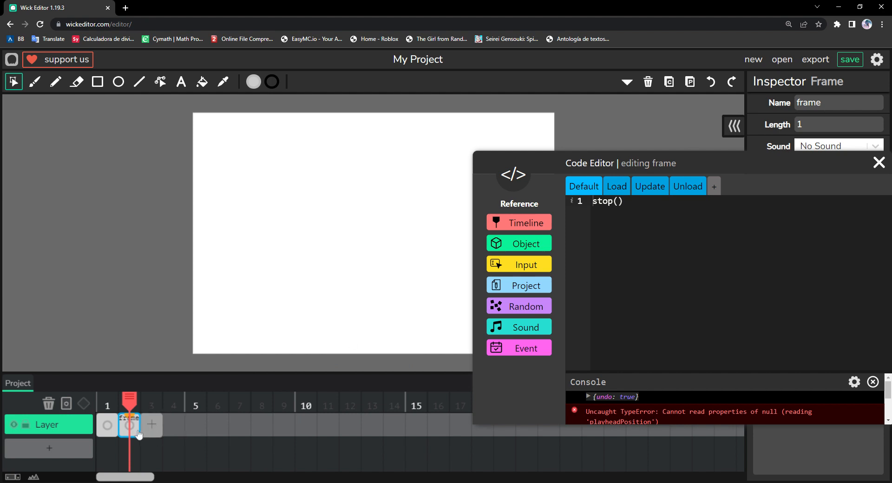
left_click(108, 425)
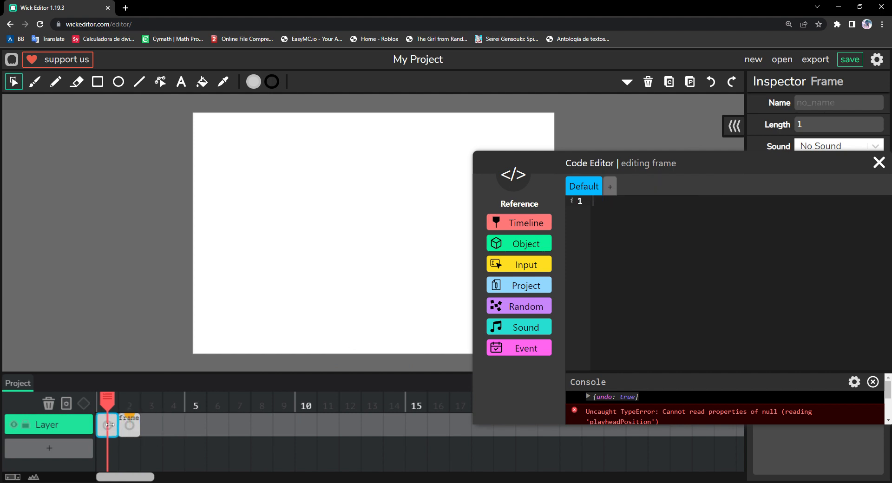
left_click(520, 227)
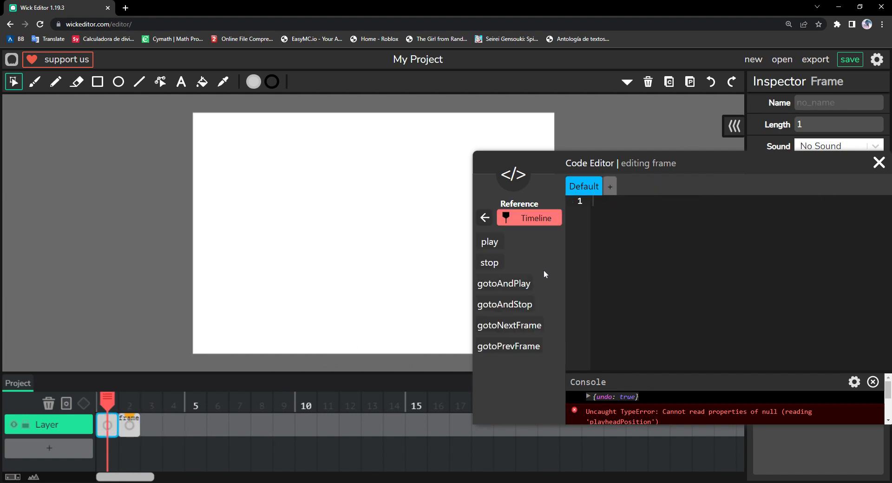
left_click(495, 267)
left_click(880, 162)
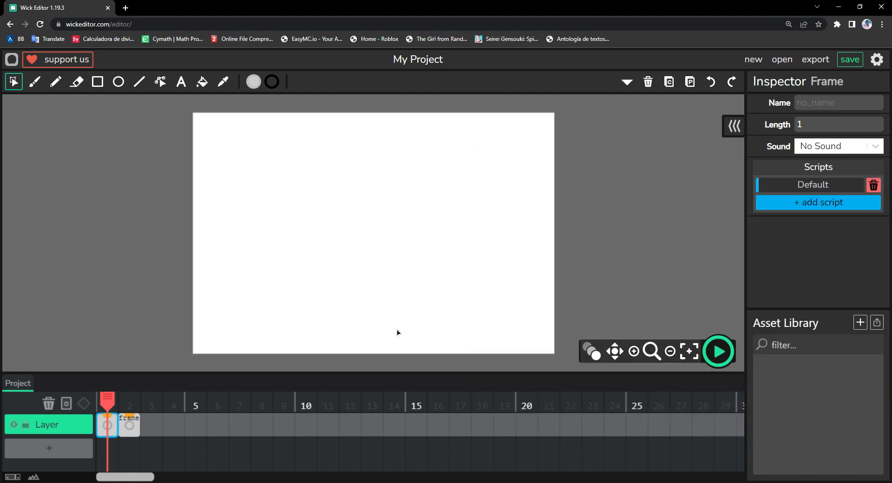
Draw a grey rectangle about 308 by 193 in the lower middle of the first frame's canvas and select it
left_click(98, 81)
left_click_drag(284, 214, 438, 310)
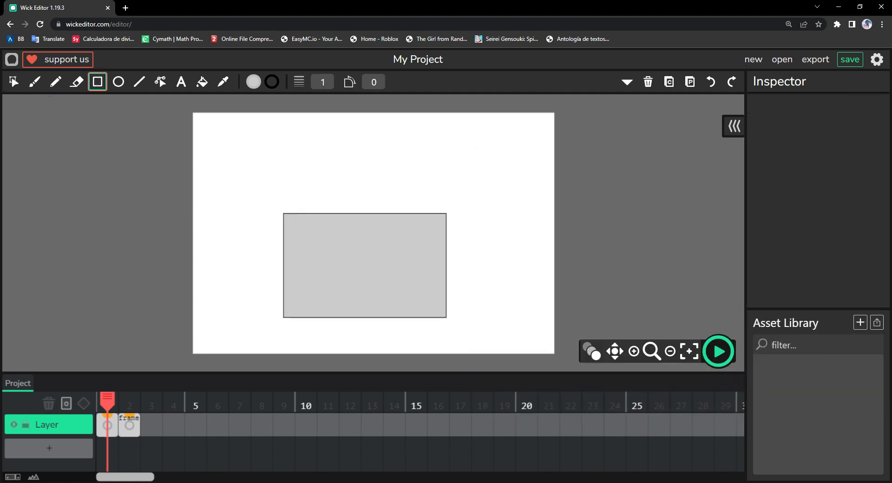
key("v")
left_click(358, 254)
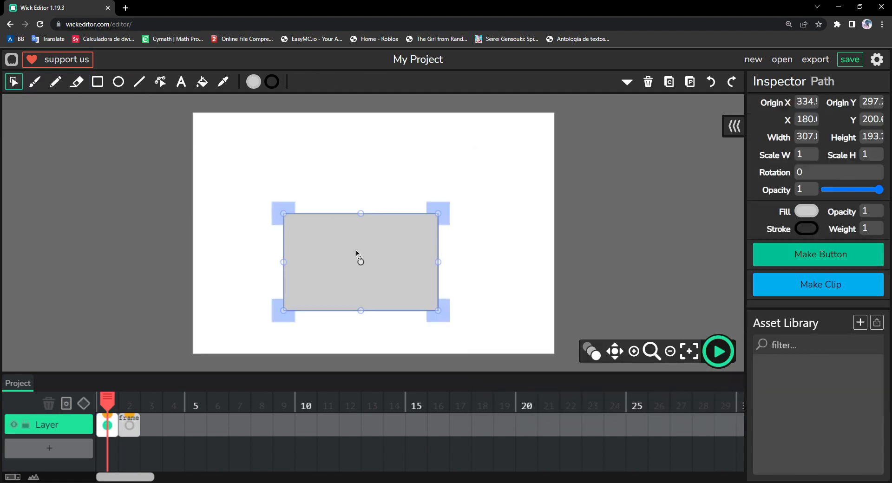
Convert the grey rectangle into a button and give it the Mouseclick script gotoAndStop("frame")
left_click(843, 253)
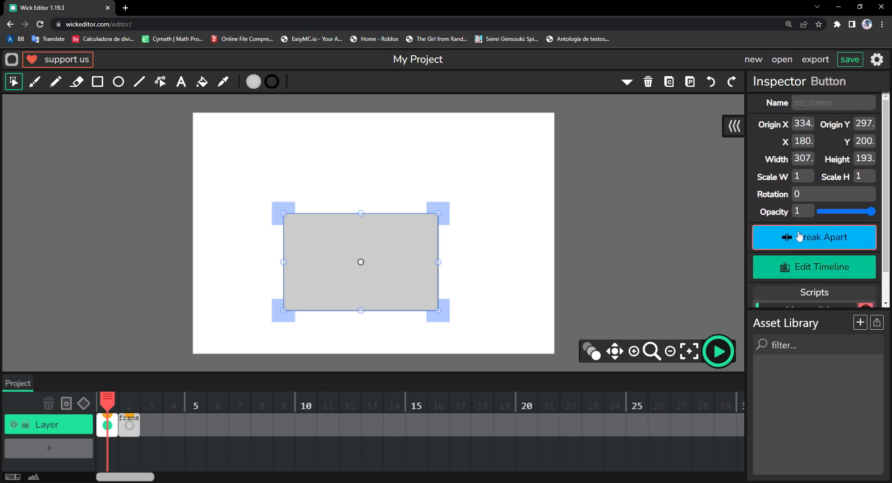
scroll(827, 242, "down", 2)
left_click(813, 331)
left_click(539, 224)
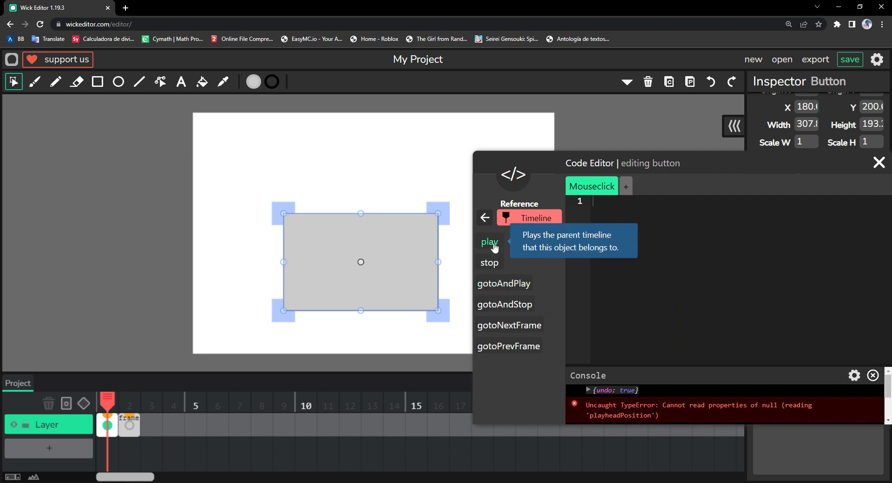
mouse_move(519, 291)
left_click(505, 305)
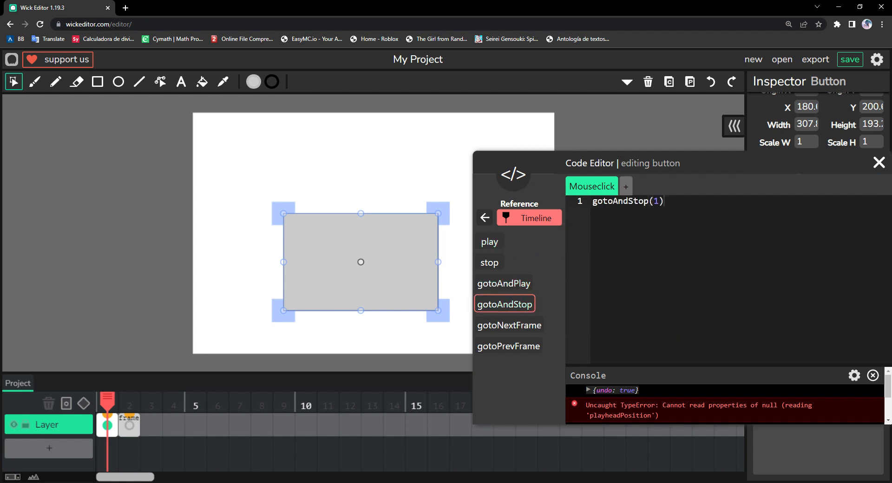
key("BackSpace")
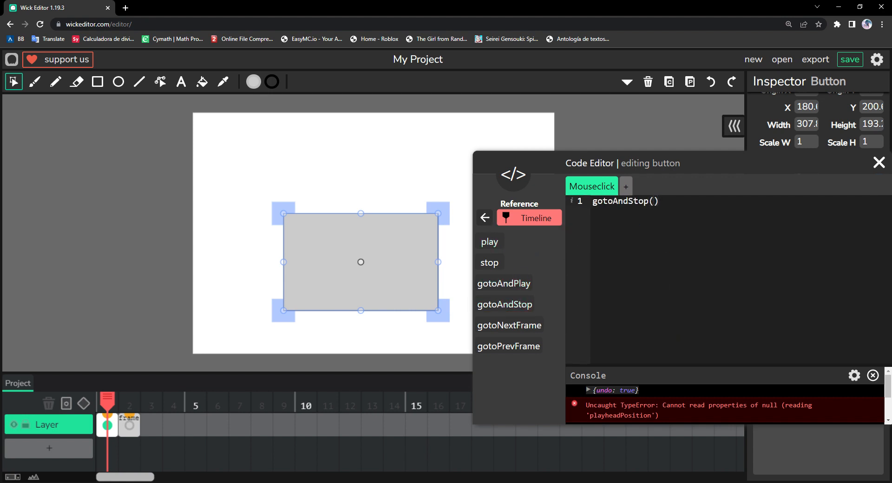
type("\"frame")
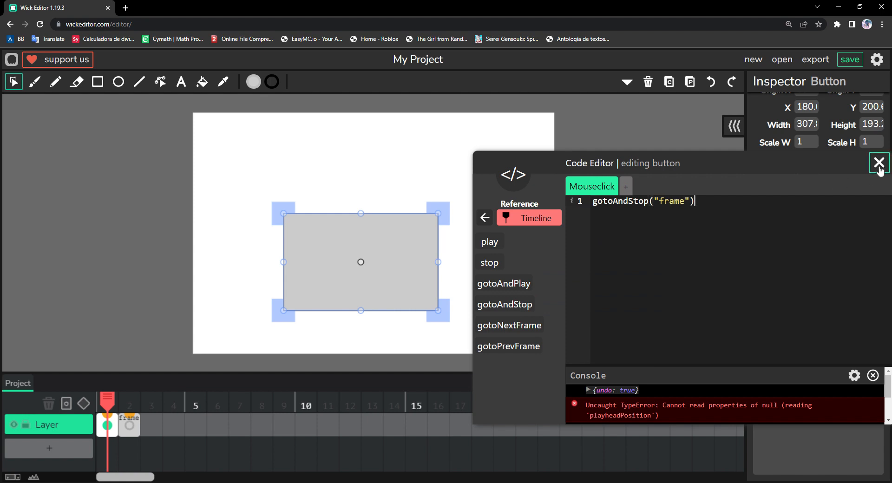
Review the button's Mouseclick script against the timeline frame that its gotoAndStop command refers to
left_click(645, 201)
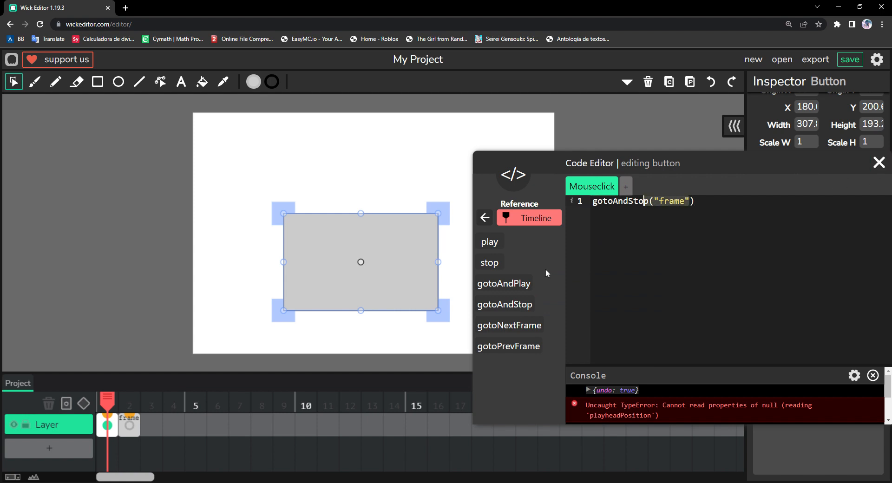
left_click(126, 418)
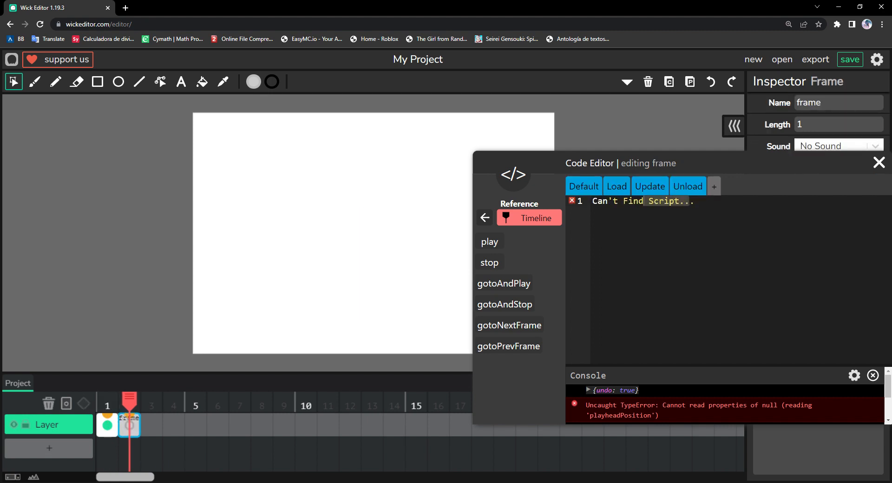
left_click(107, 425)
left_click(408, 279)
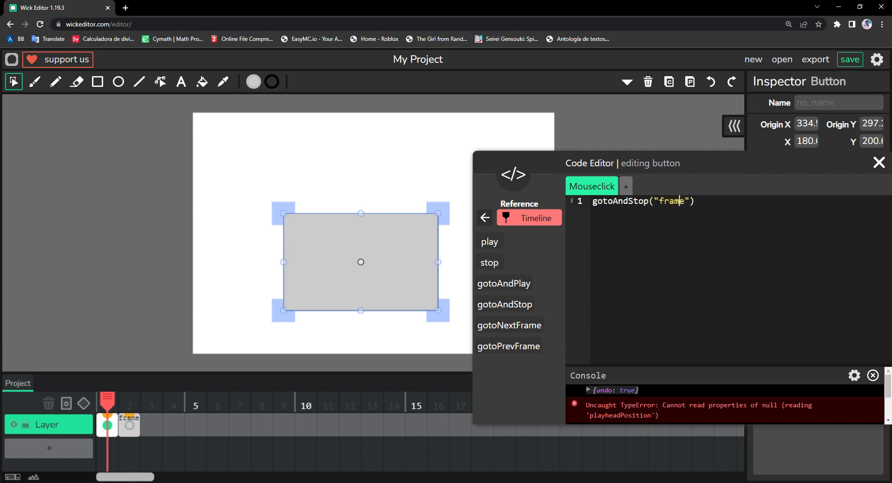
left_click(691, 201)
left_click(629, 215)
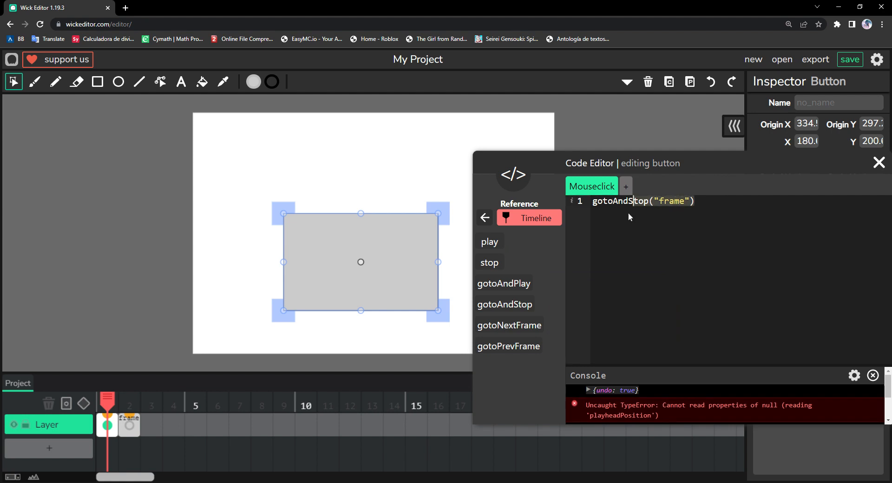
Try the frame named "frame" at position 15 of the timeline and return it to position 2
left_click(129, 425)
left_click_drag(420, 428, 419, 428)
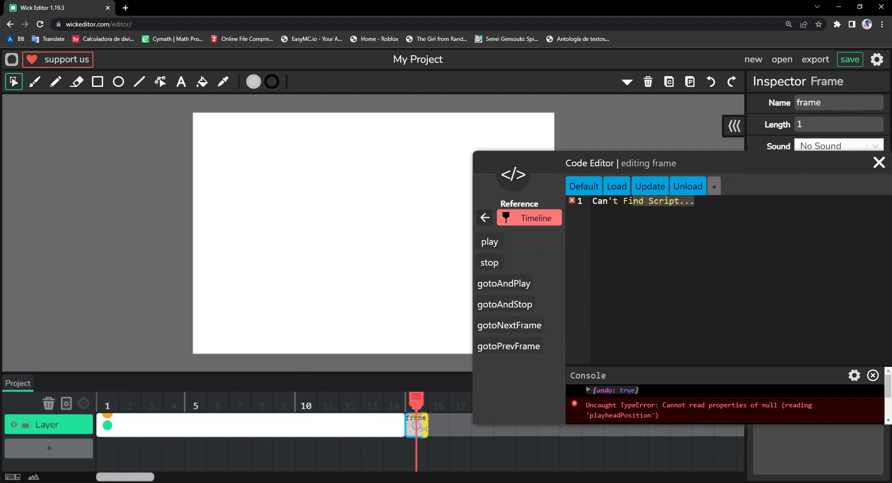
left_click_drag(138, 419, 130, 421)
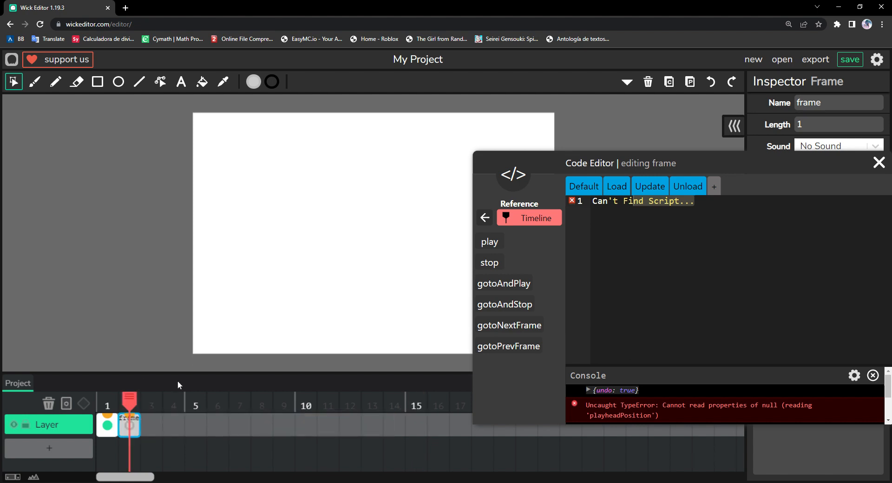
Copy the grey button from the first frame and paste it into the frame named "frame"
left_click(111, 420)
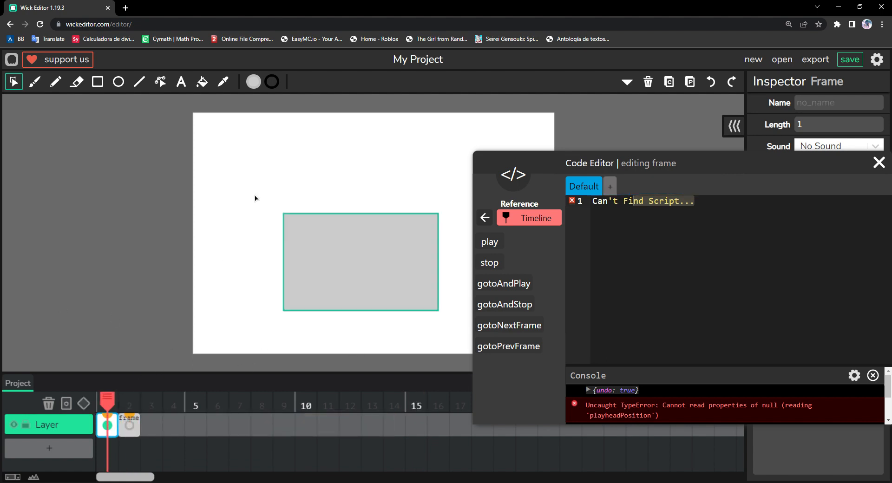
left_click_drag(255, 198, 327, 313)
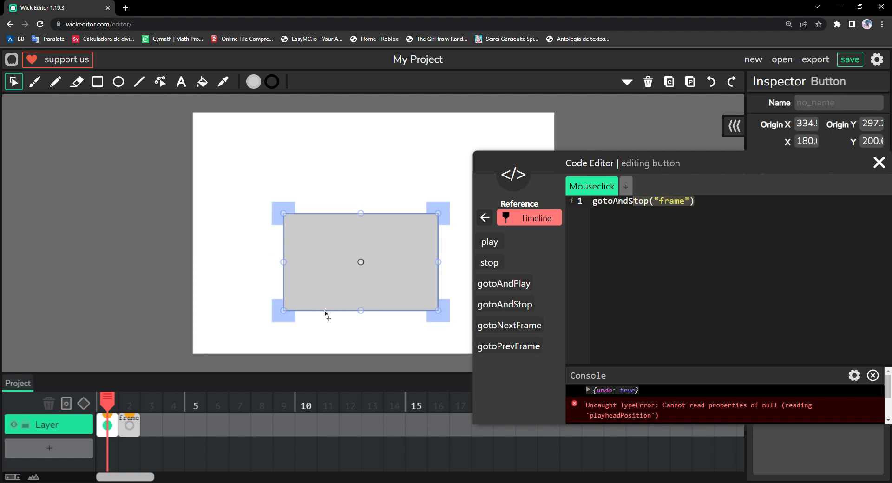
left_click(136, 419)
key("ctrl+v")
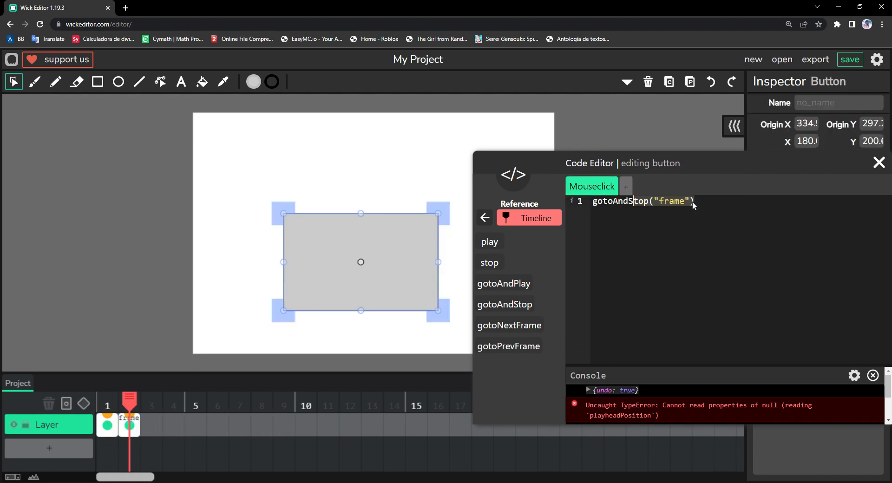
Change the pasted button's Mouseclick script to gotoAndStop(1) and move the button slightly down and to the right on the canvas
left_click(691, 201)
key("BackSpace")
key("BackSpace")
key("BackSpace")
key("BackSpace")
key("BackSpace")
key("BackSpace")
key("BackSpace")
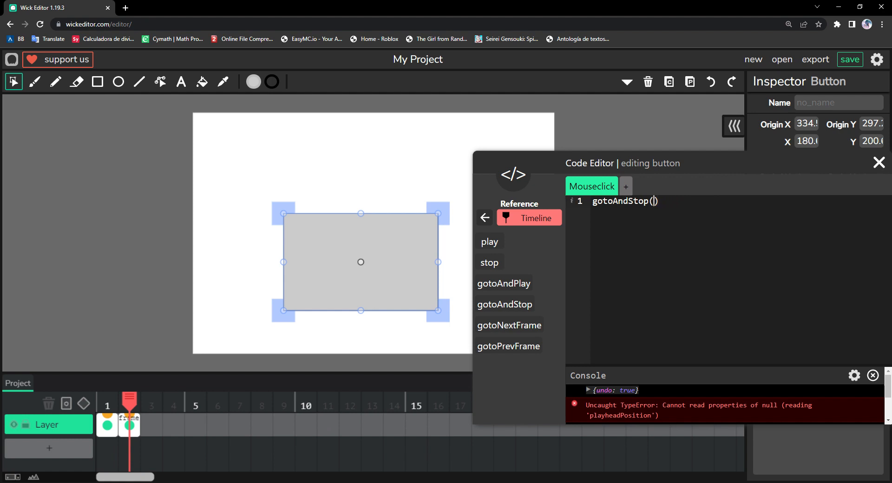
type("1")
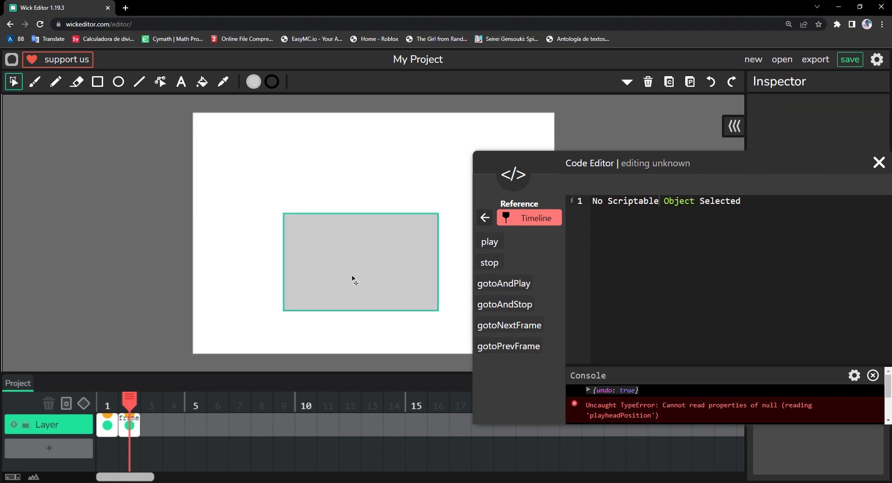
left_click_drag(354, 279, 369, 285)
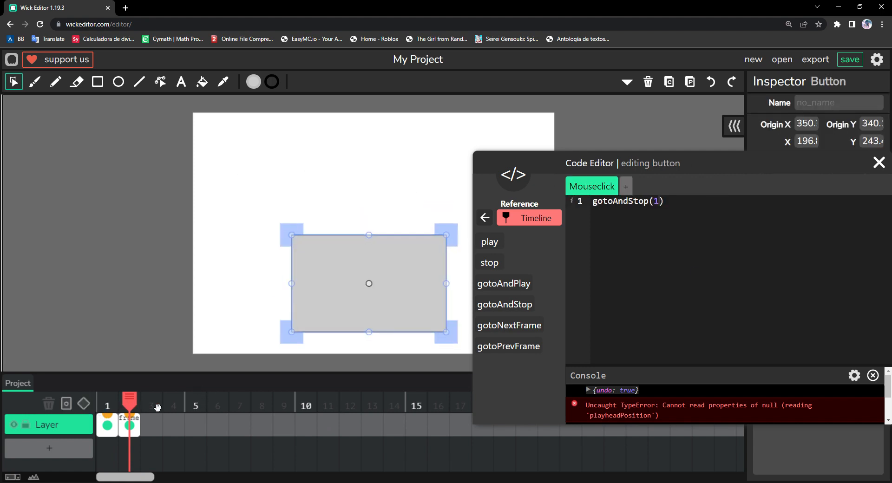
left_click(332, 218)
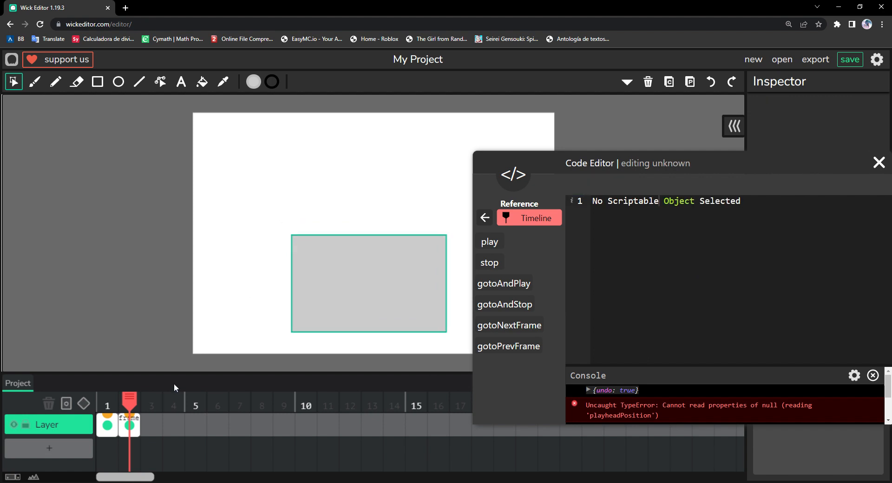
Add the text "UH" near the upper-left corner of the canvas in the frame named "frame"
left_click(132, 426)
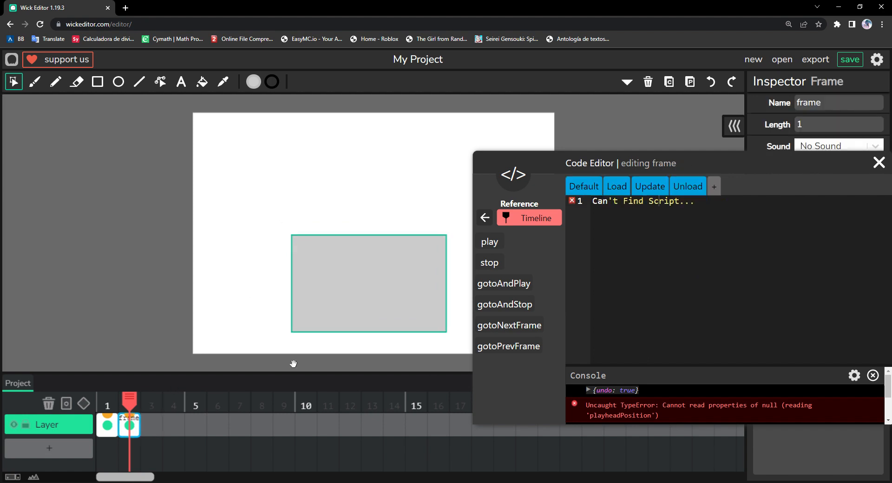
left_click(624, 192)
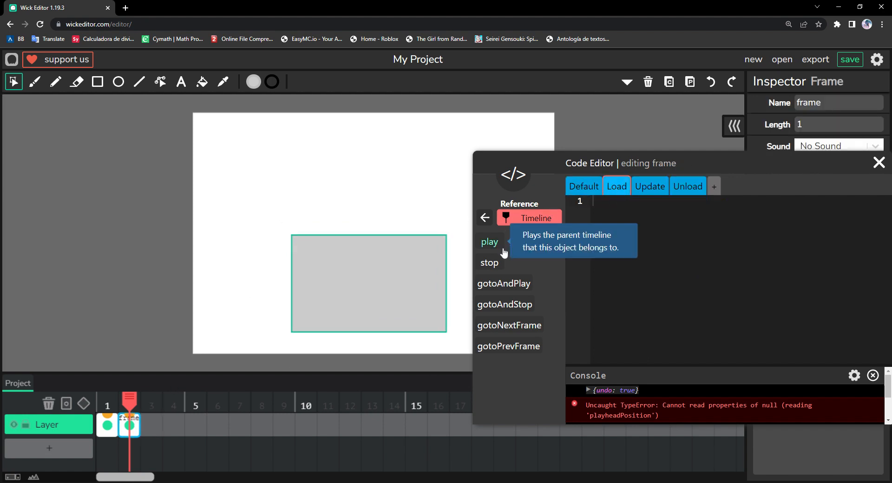
left_click(182, 82)
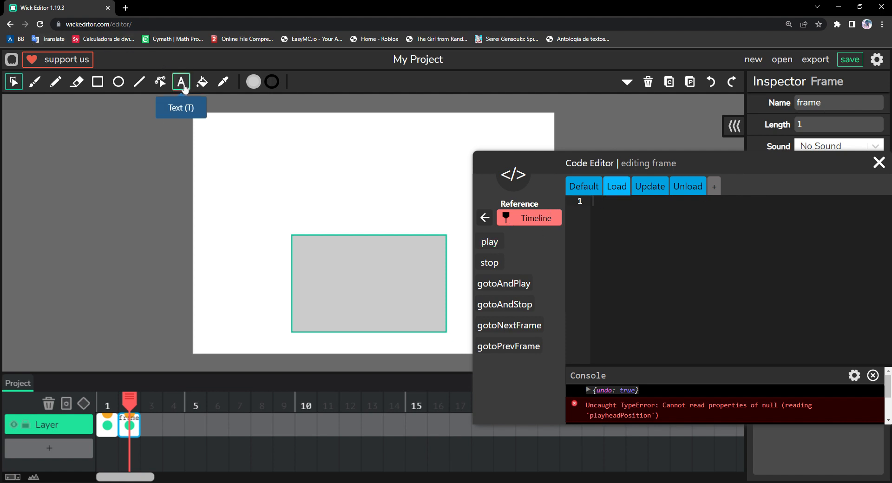
left_click(240, 149)
key("BackSpace")
key("BackSpace")
key("BackSpace")
key("BackSpace")
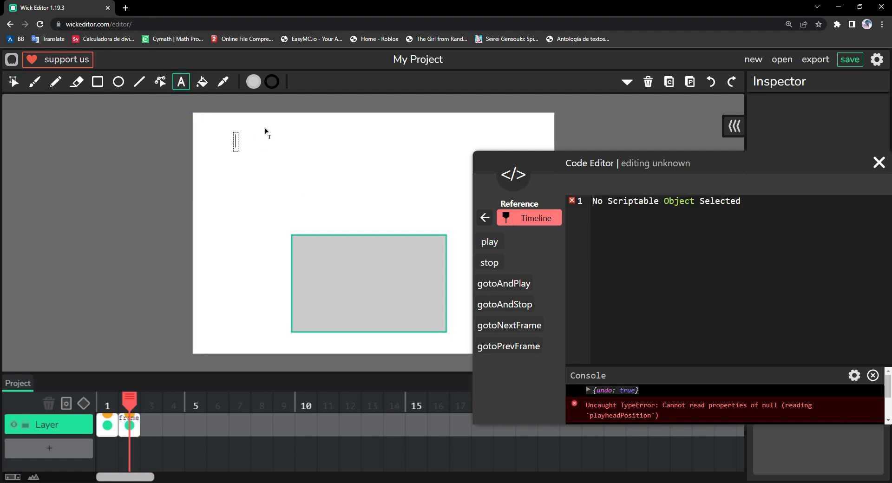
type("UH")
left_click(16, 85)
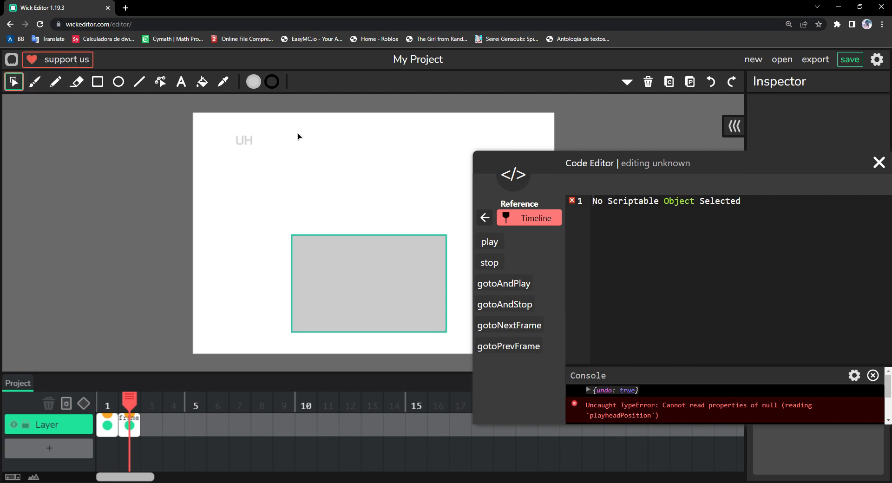
Select the "UH" text and set its fill colour to black
left_click_drag(297, 125, 155, 177)
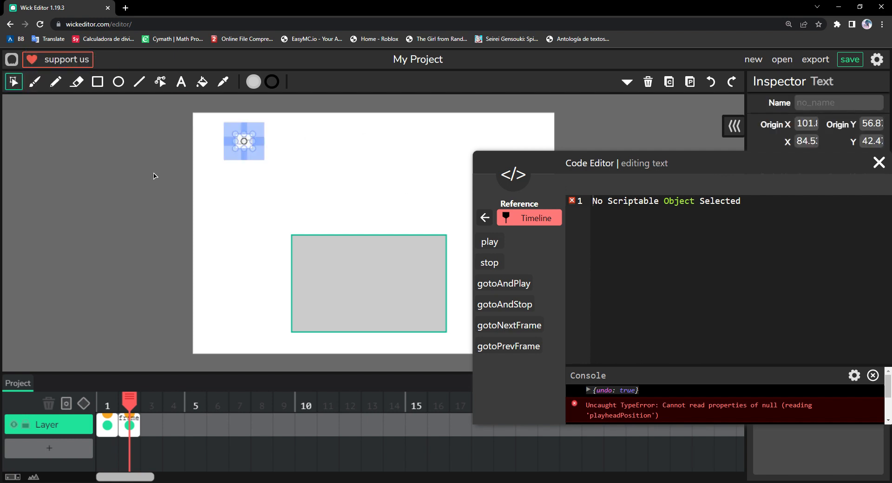
left_click(253, 82)
left_click(303, 200)
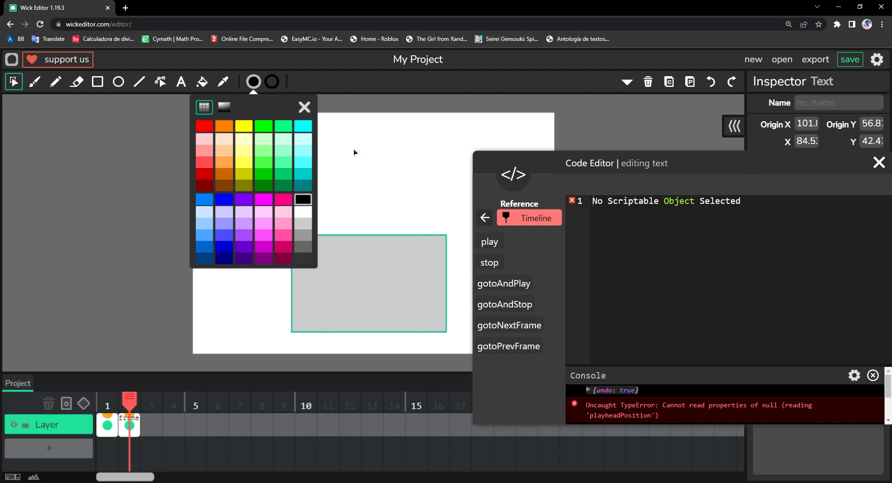
left_click(356, 151)
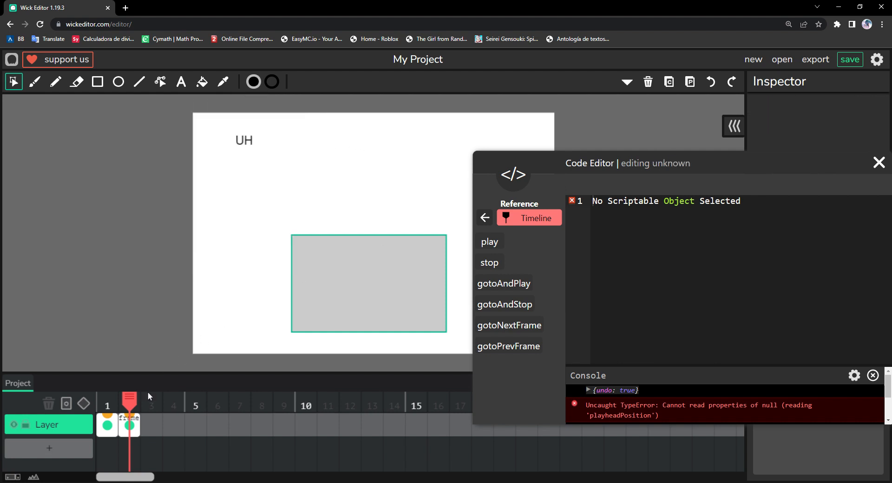
Name the "UH" text object a
left_click(131, 425)
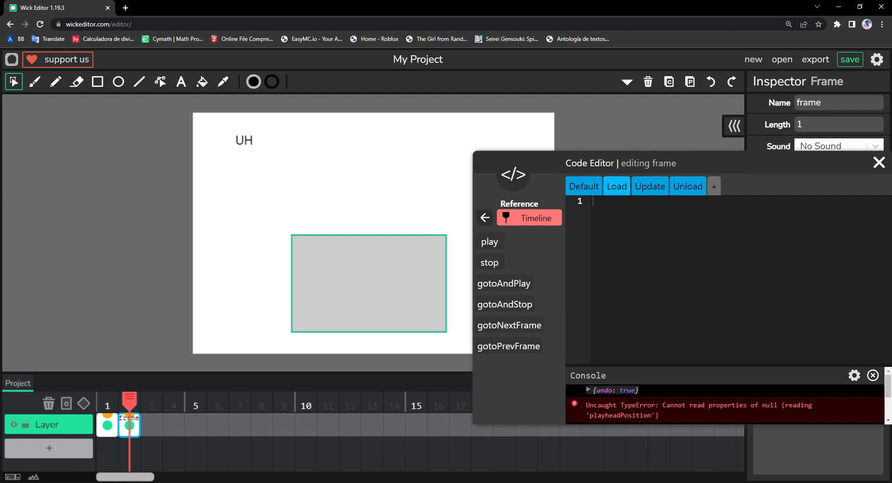
left_click(244, 140)
left_click(386, 142)
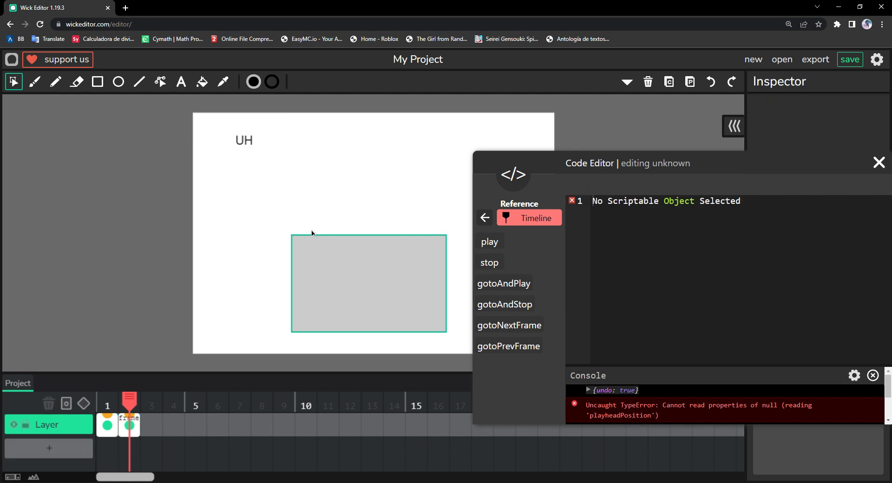
left_click(245, 140)
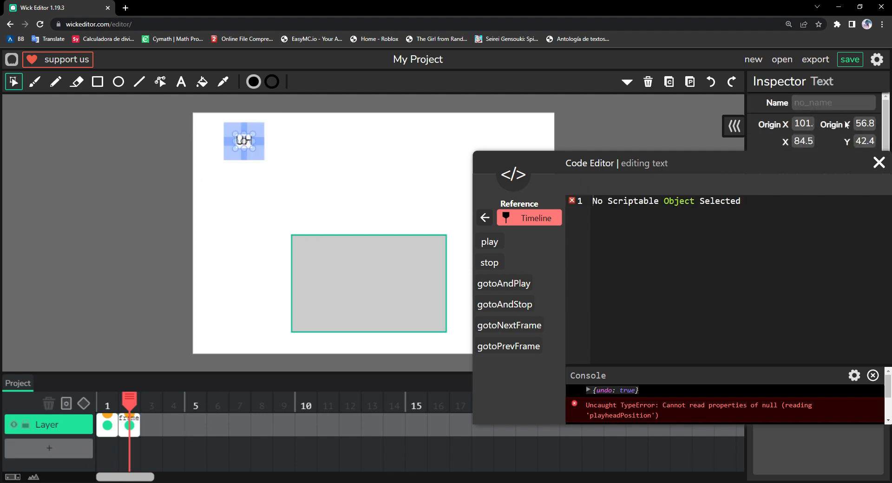
left_click(795, 102)
type("a")
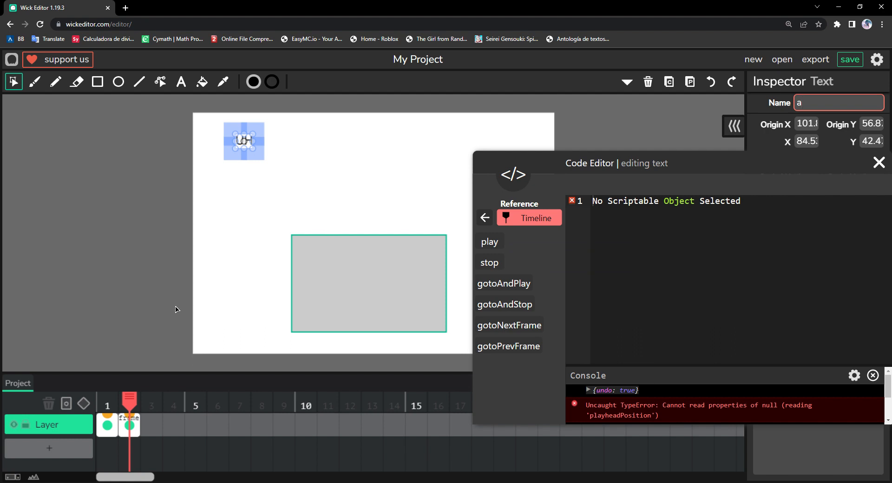
Add the line op=0 below stop() in the Default script of the frame named "frame", and view its Load and Update scripts
left_click(129, 425)
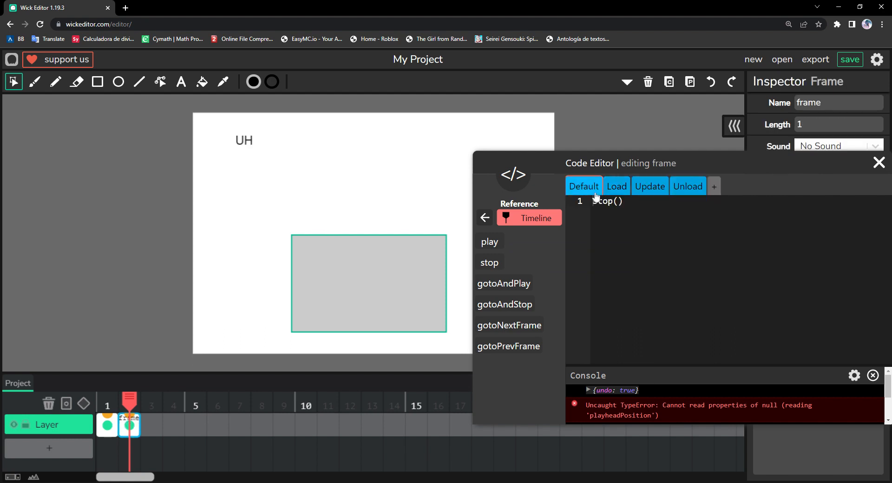
left_click(624, 202)
type("0")
left_click(620, 190)
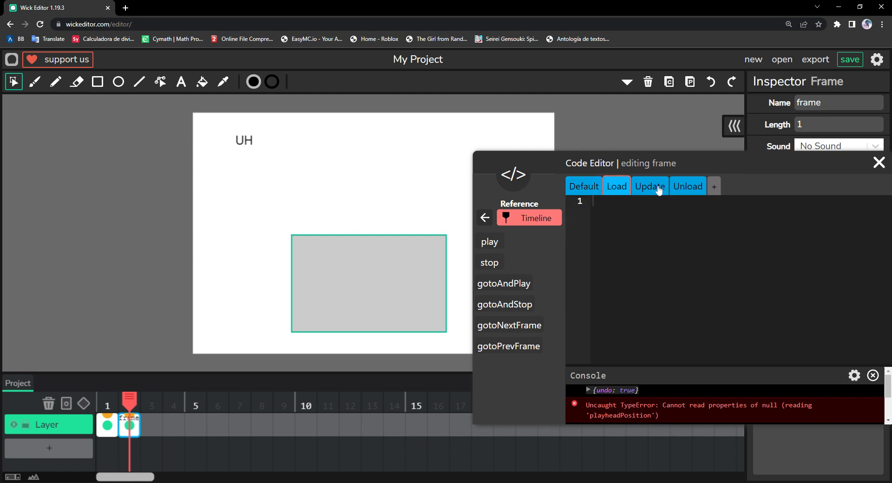
left_click(659, 190)
Add the line a.setText(op) below op=0 in the frame's Default script and select the whole script
left_click(581, 188)
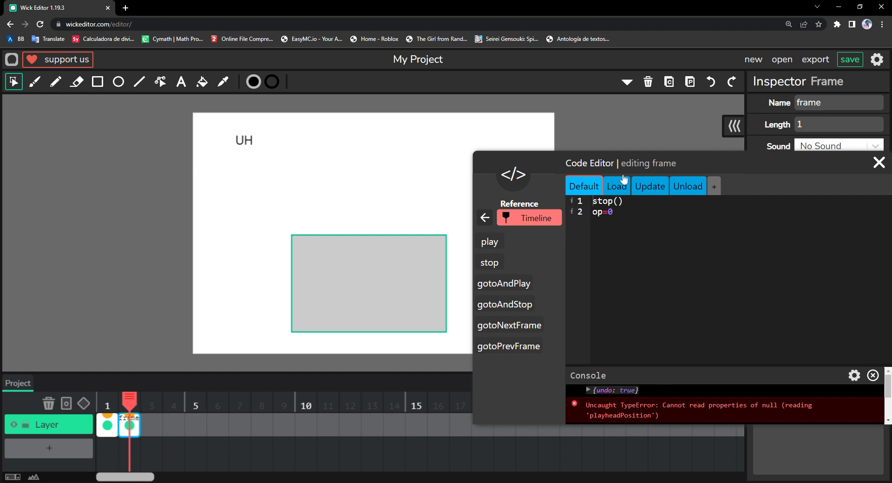
left_click(613, 211)
key("Return")
type("a.setText")
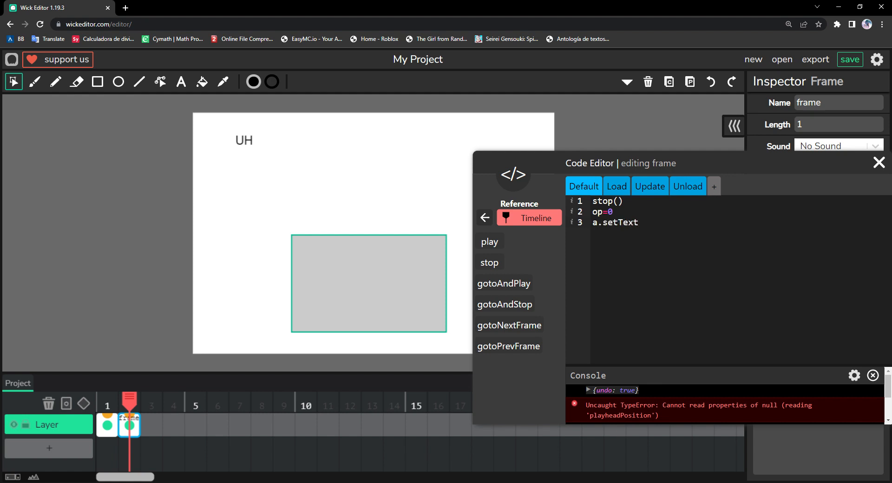
type("(op")
key("ctrl+a")
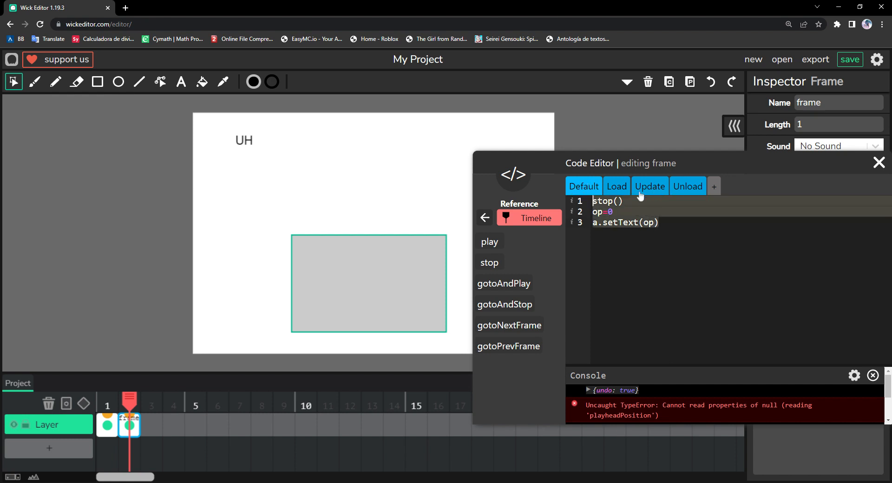
Copy the line a.setText(op) from the frame's Default script into its Update script
left_click(660, 212)
left_click_drag(662, 223, 510, 215)
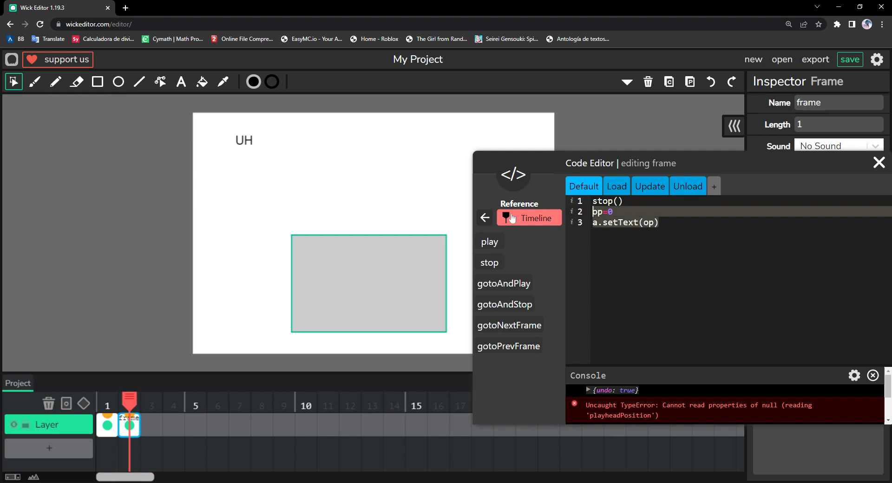
left_click(660, 223)
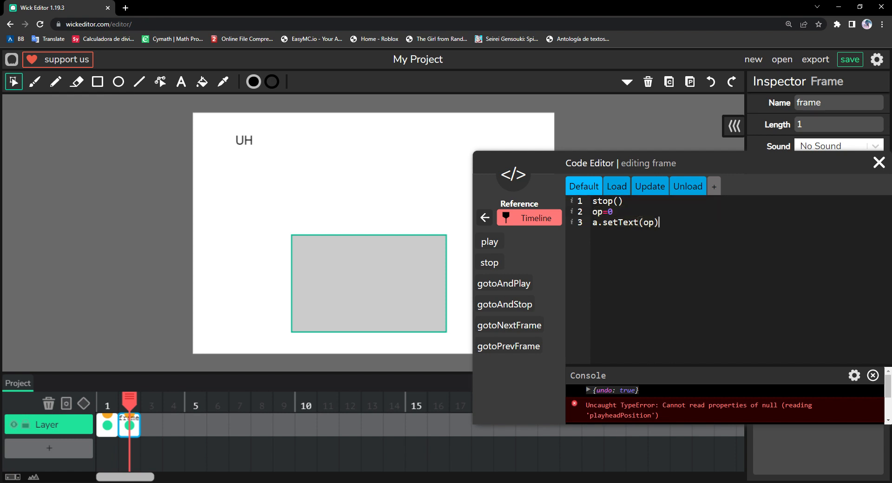
left_click_drag(660, 223, 593, 223)
key("ctrl+c")
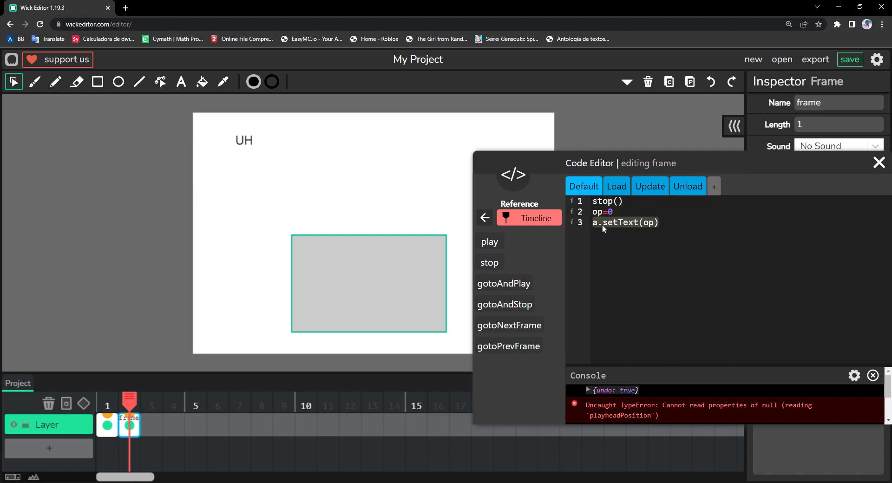
left_click(646, 189)
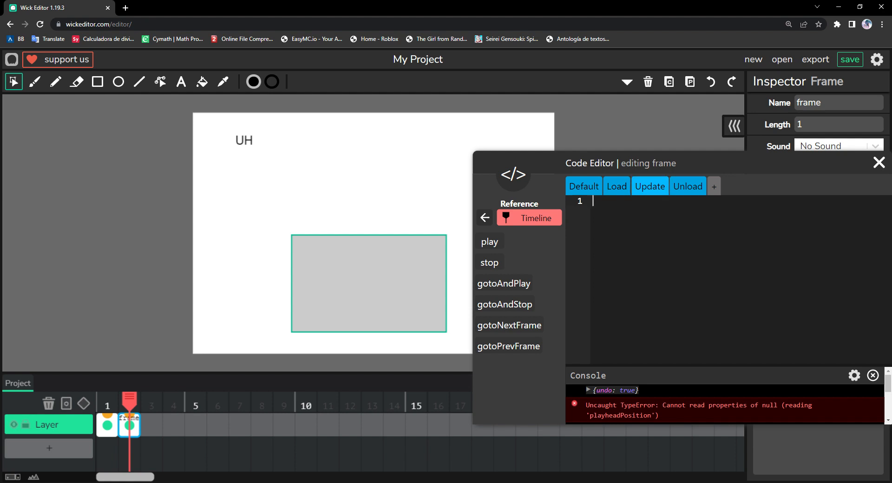
key("ctrl+v")
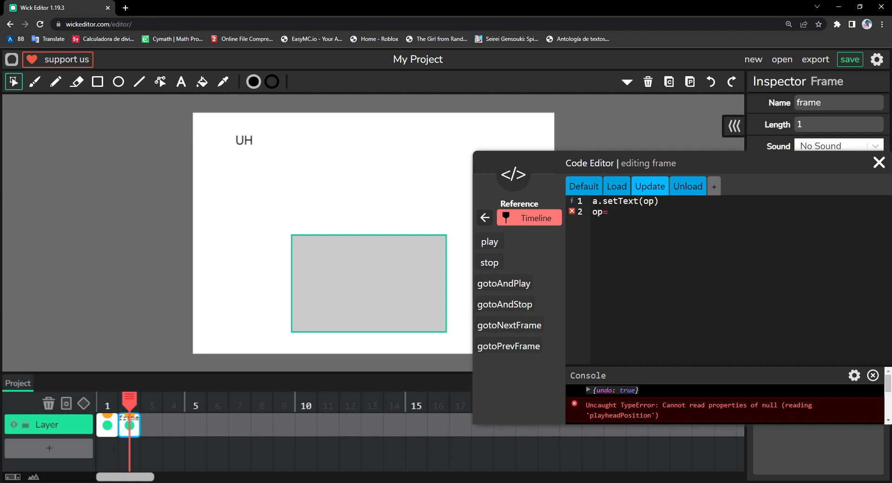
Add the line op=op+1 below a.setText(op) in the frame's Update script
type("op+1")
key("shift+Left")
key("shift+Left")
key("shift+Left")
key("shift+Left")
key("shift+Left")
key("shift+Left")
key("shift+Left")
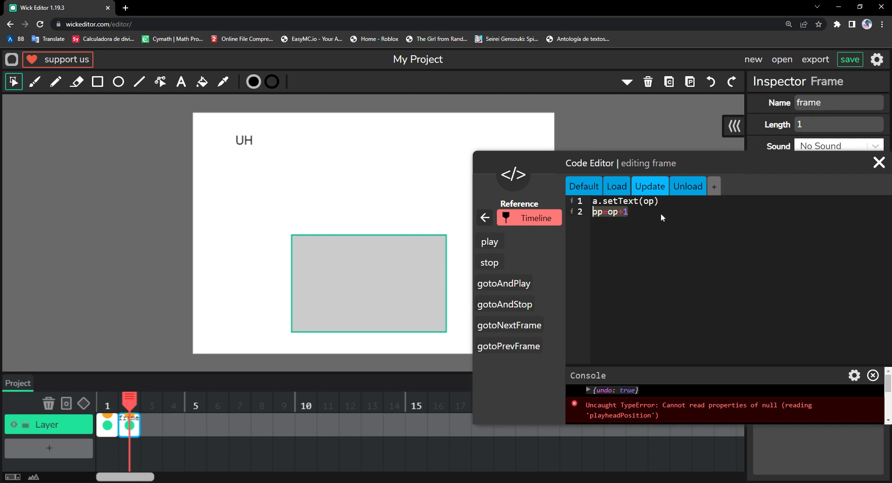
left_click_drag(661, 213, 593, 201)
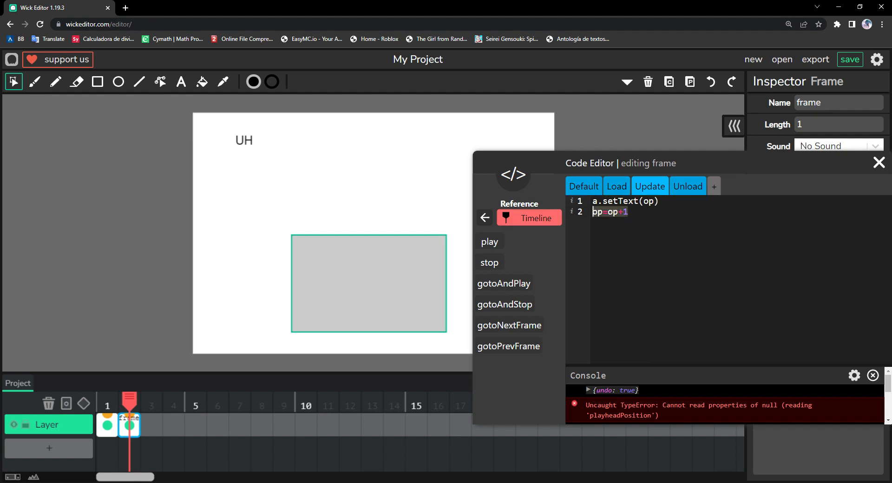
Copy the line op=0 from the frame's Default script into its Load script, keeping the value 0
left_click(601, 191)
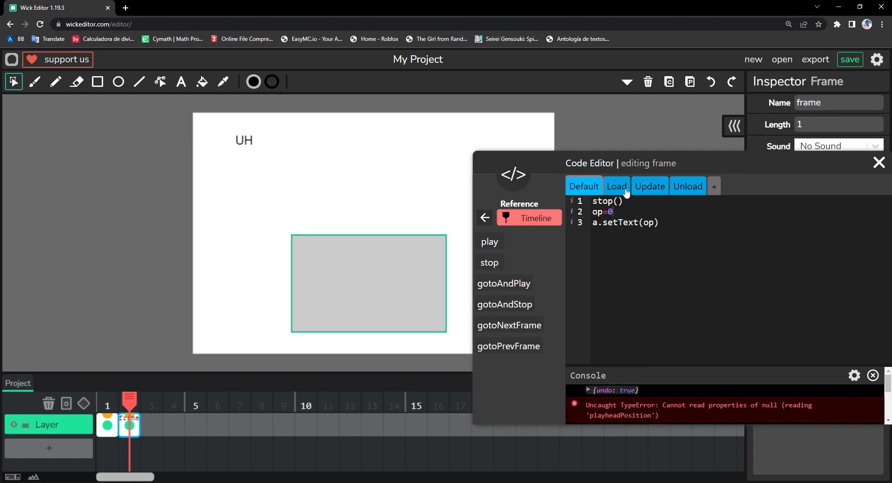
left_click(627, 194)
left_click(585, 187)
left_click_drag(615, 212, 592, 212)
key("ctrl+c")
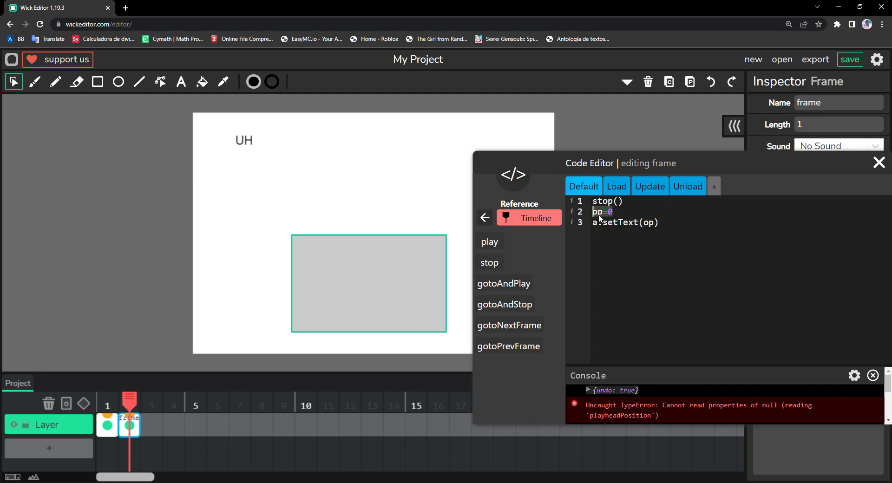
left_click(625, 186)
key("ctrl+v")
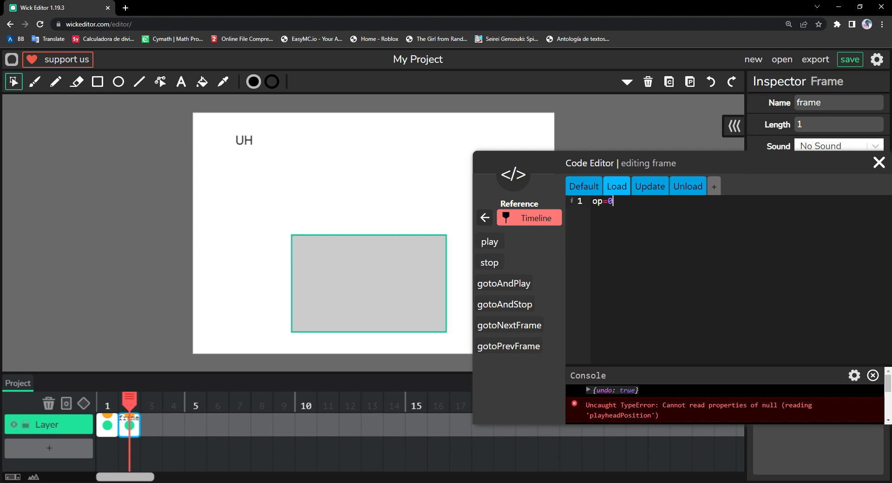
key("BackSpace")
type("5")
key("BackSpace")
type("0")
Close the code editor and play the project briefly from frame 2 to test the counter text
left_click(368, 193)
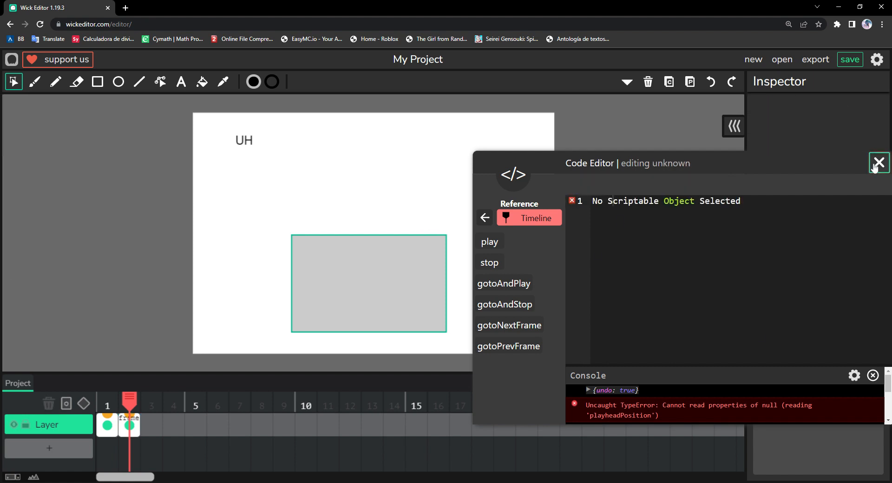
left_click(875, 163)
left_click(718, 351)
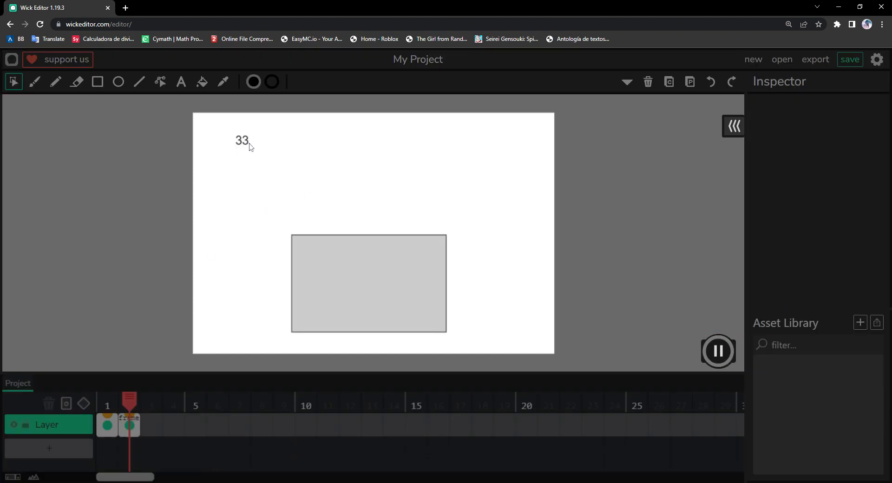
left_click(723, 357)
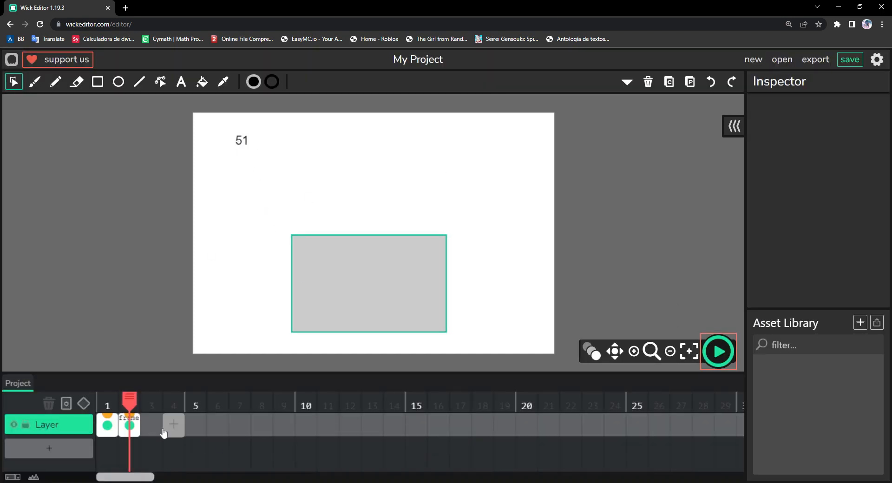
Examine the Update script of the frame named "frame" and close the code editor
left_click(129, 425)
left_click(835, 225)
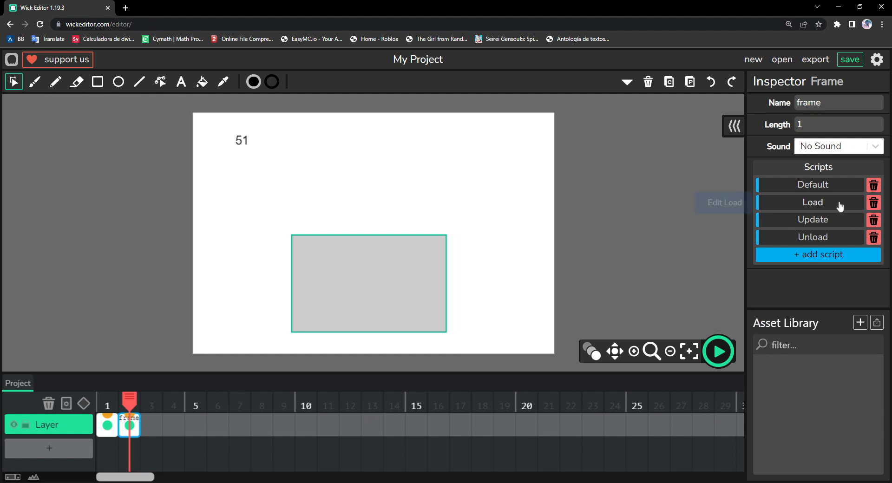
left_click(835, 222)
key("ctrl+a")
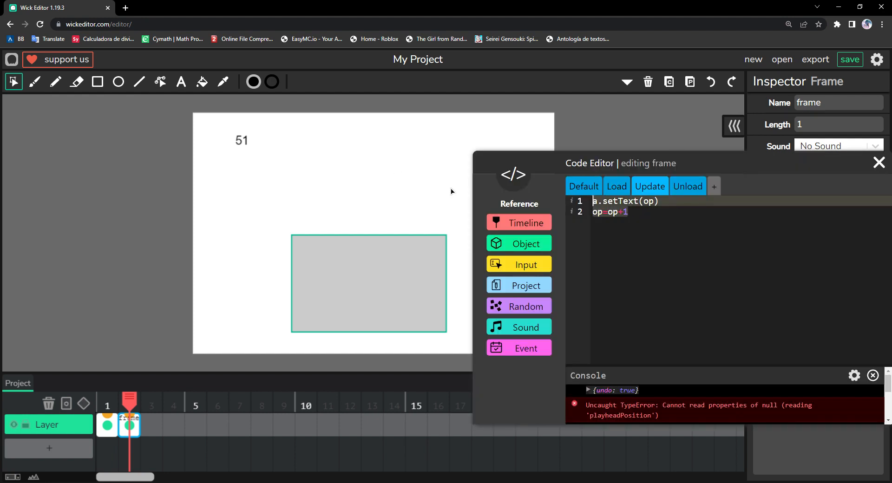
left_click(878, 163)
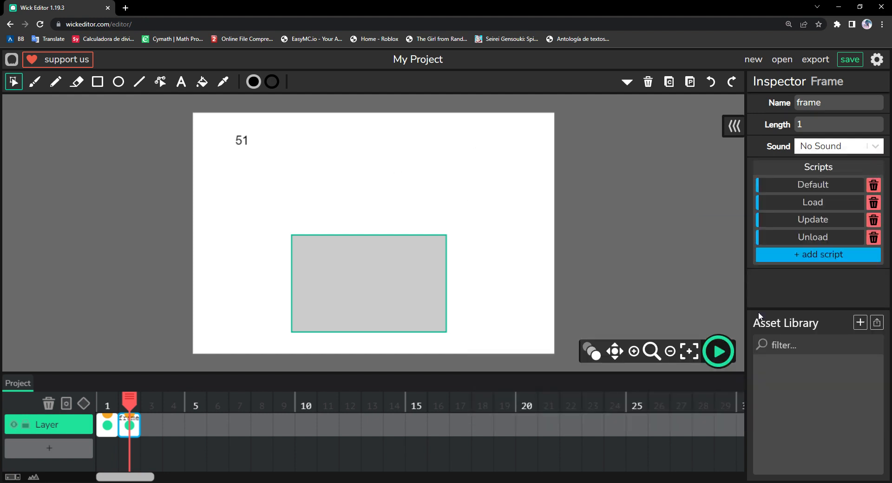
Play and stop the project, and view the Mouseclick script of the button on frame 1
left_click(730, 348)
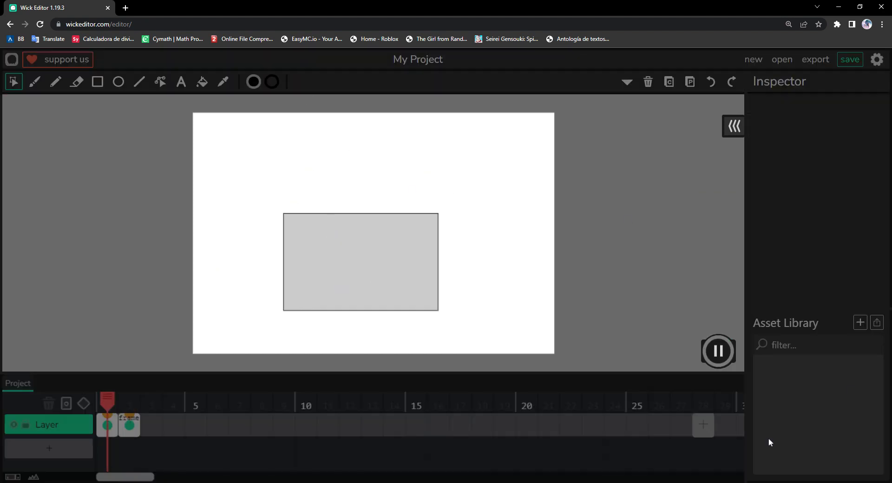
left_click(719, 352)
left_click(371, 264)
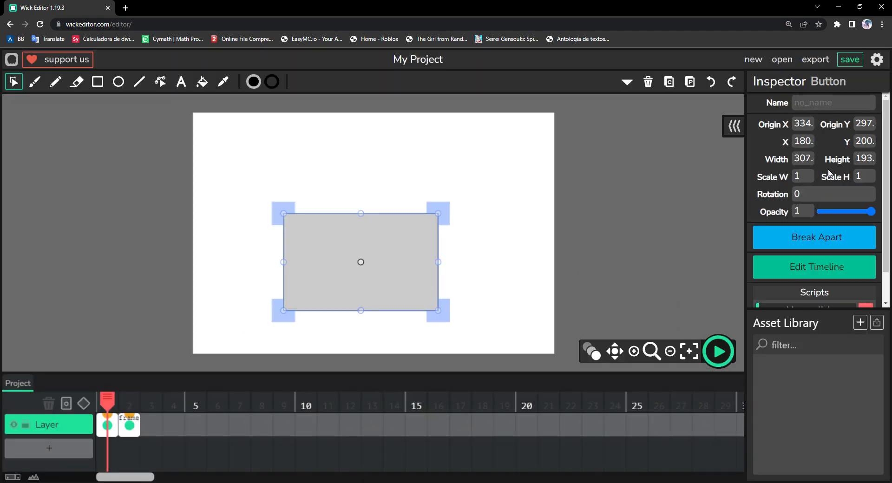
scroll(820, 225, "down", 1)
left_click(800, 275)
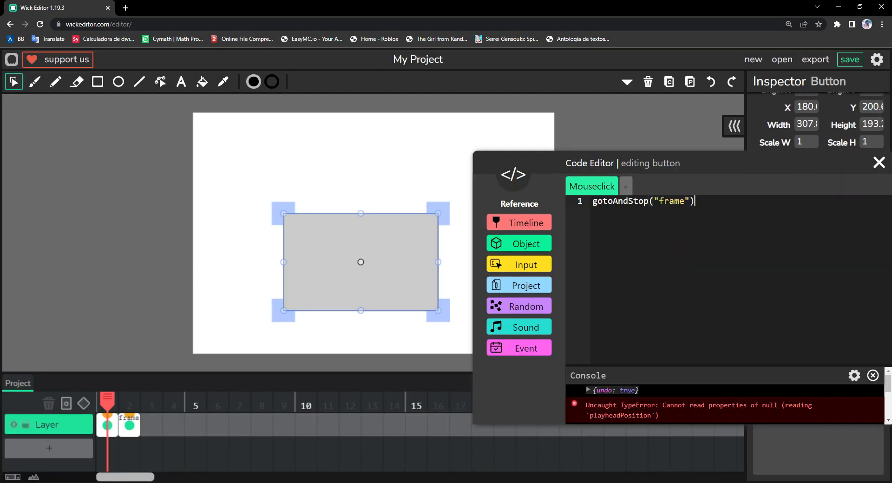
left_click(879, 163)
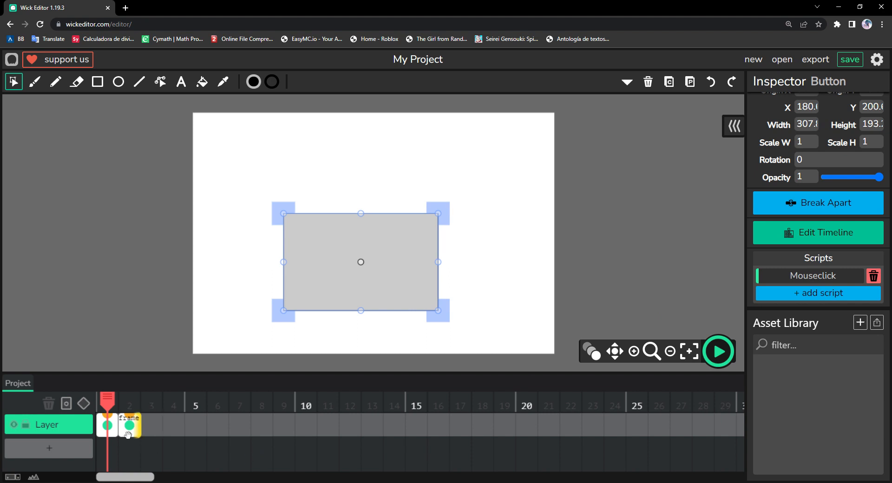
Move the frame named "frame" to position 18 on the timeline and fill the gap before it with blank frames
left_click_drag(128, 435, 535, 433)
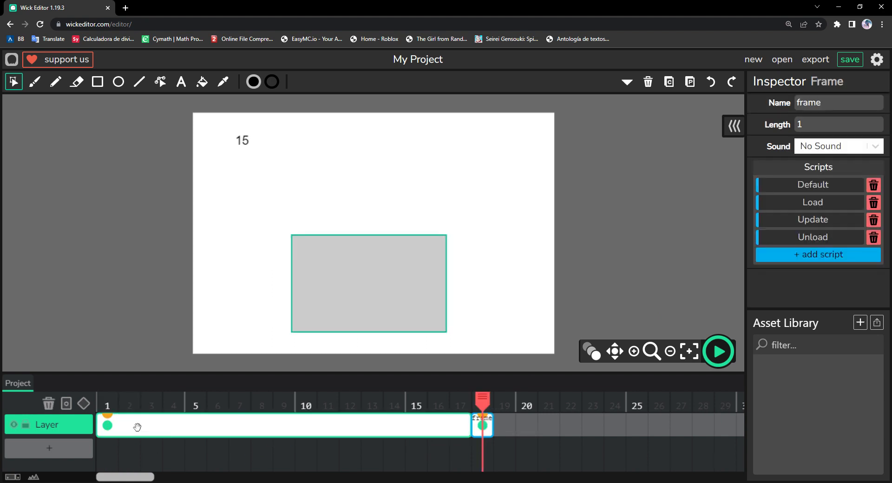
left_click(127, 425)
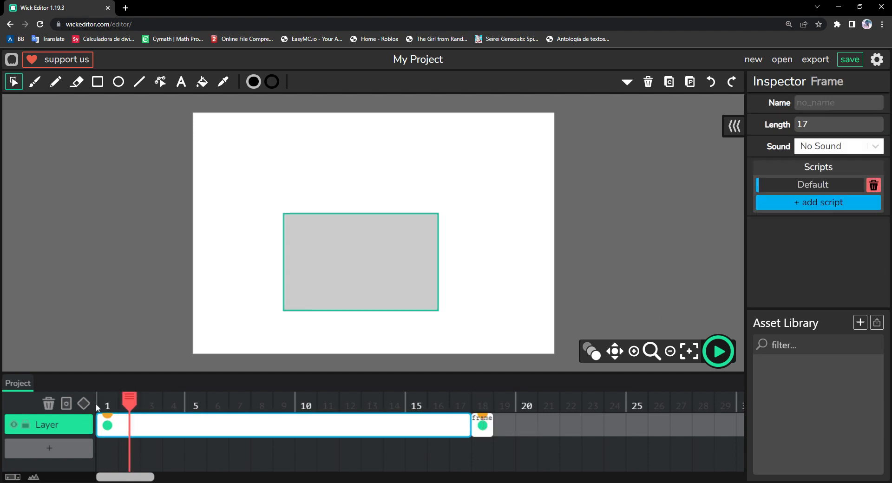
left_click(68, 408)
left_click(107, 425)
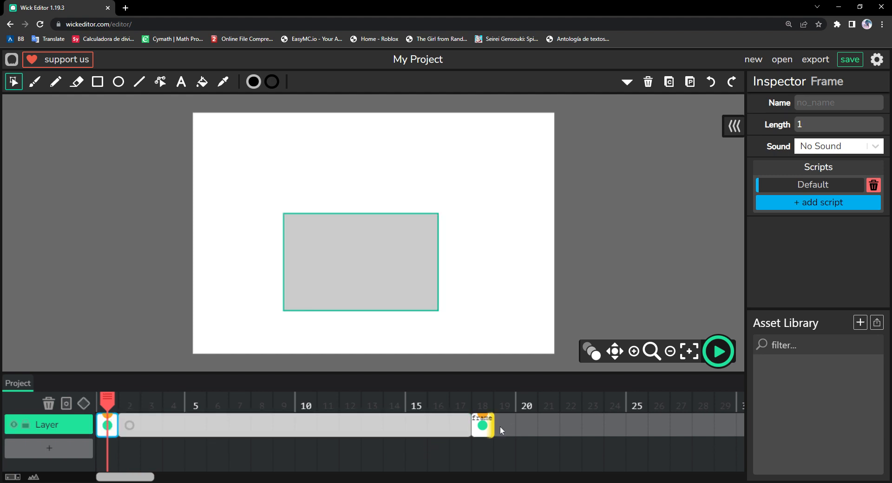
Play the project from frame 1, use the rectangle buttons repeatedly to jump between the two frames, and stop playback
left_click(718, 352)
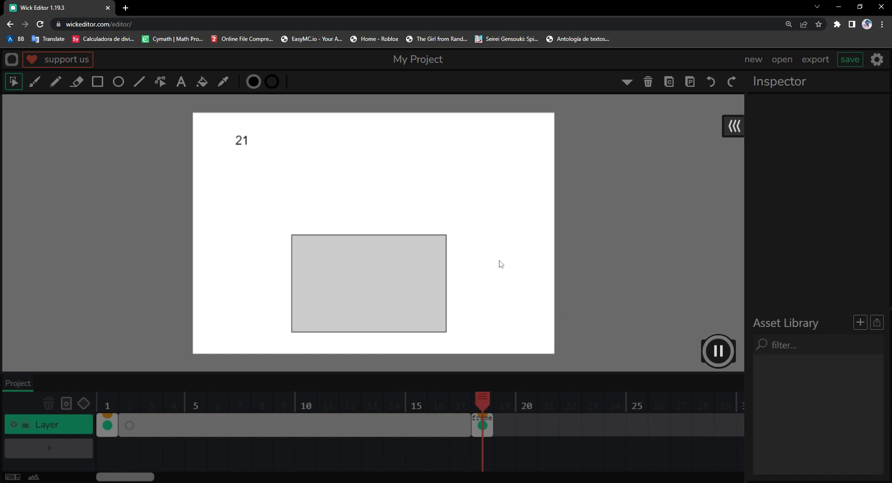
left_click(357, 293)
left_click(394, 289)
left_click(377, 296)
left_click(392, 307)
left_click(355, 281)
left_click(384, 235)
left_click(718, 351)
left_click(363, 292)
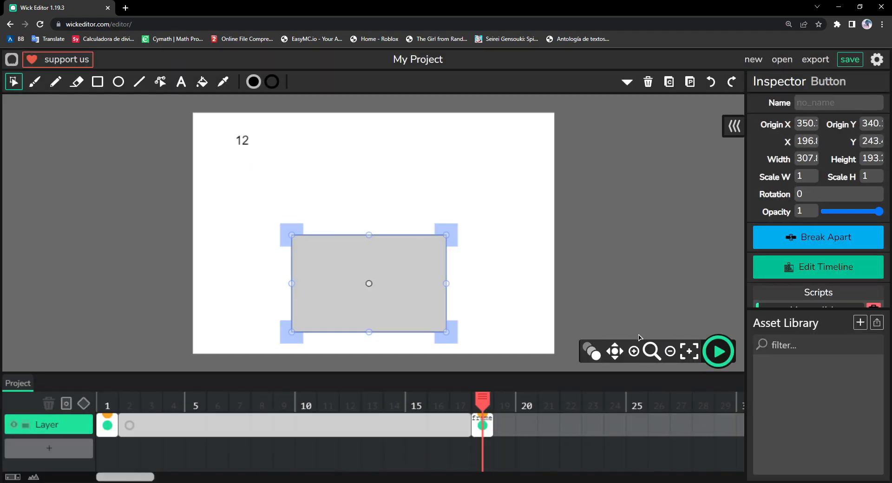
left_click(640, 337)
Examine the Update, Load, Default and Unload scripts of the frame named "frame"
left_click(483, 425)
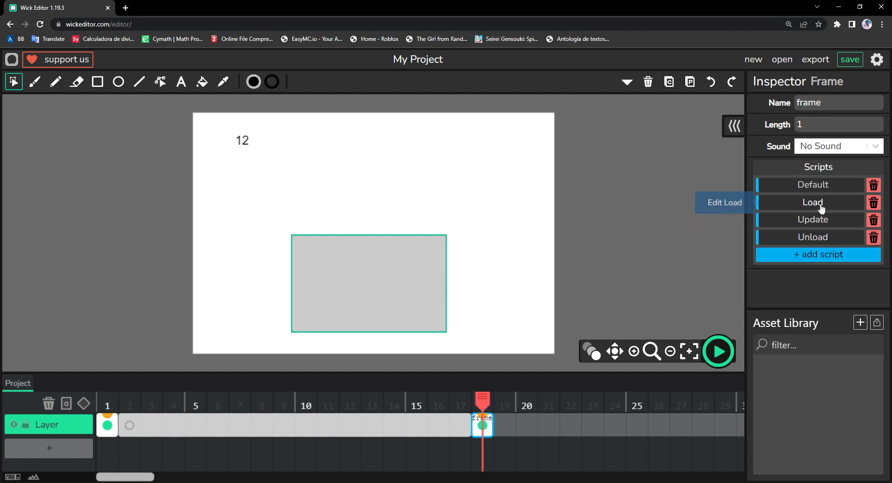
left_click(835, 224)
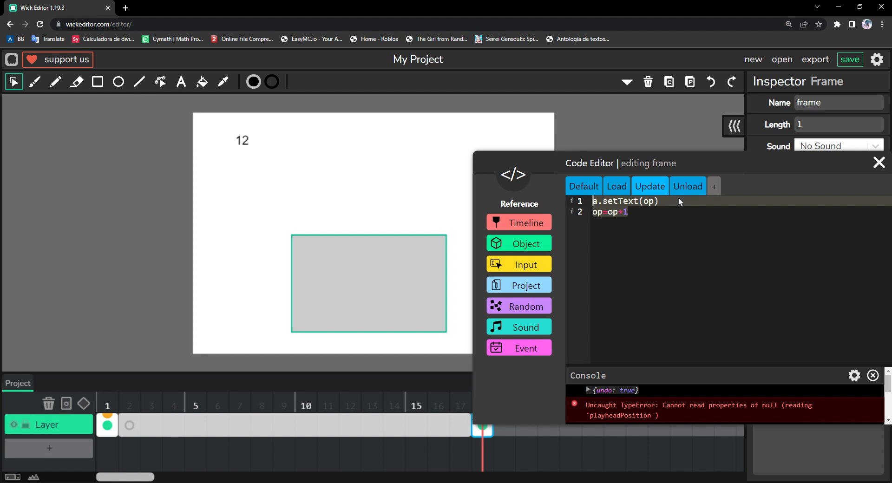
left_click(617, 192)
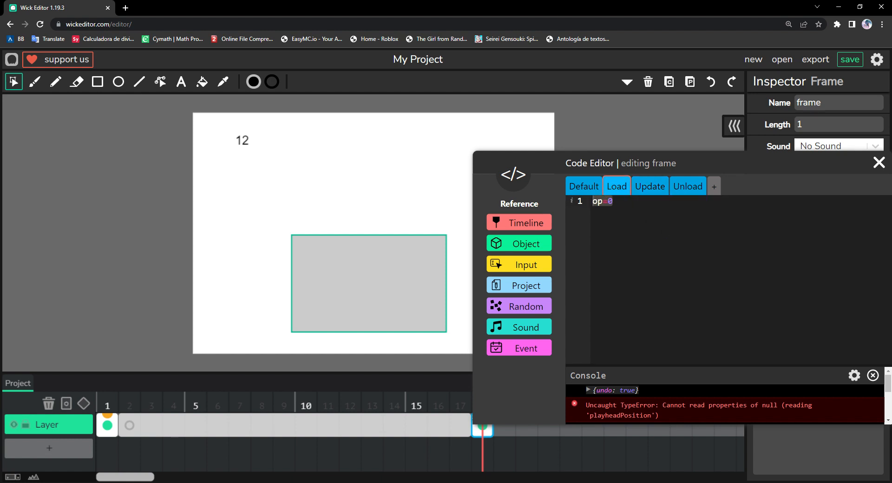
left_click(587, 185)
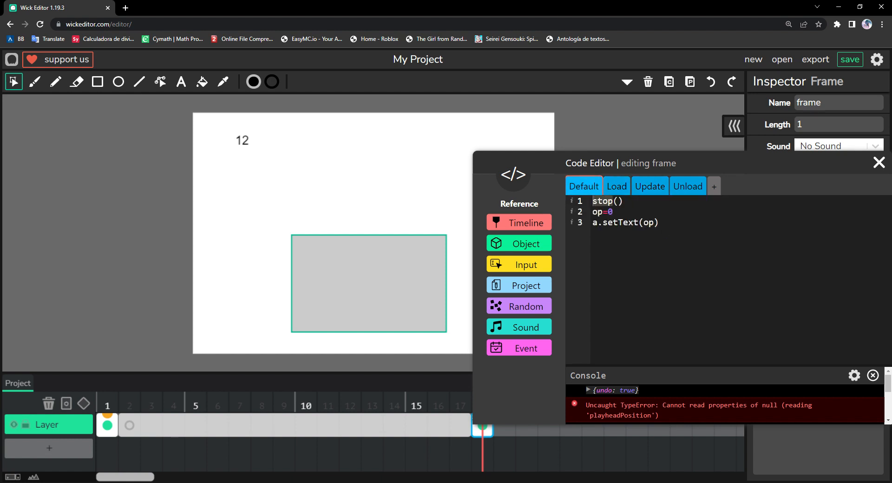
left_click_drag(668, 226, 543, 178)
left_click(662, 230)
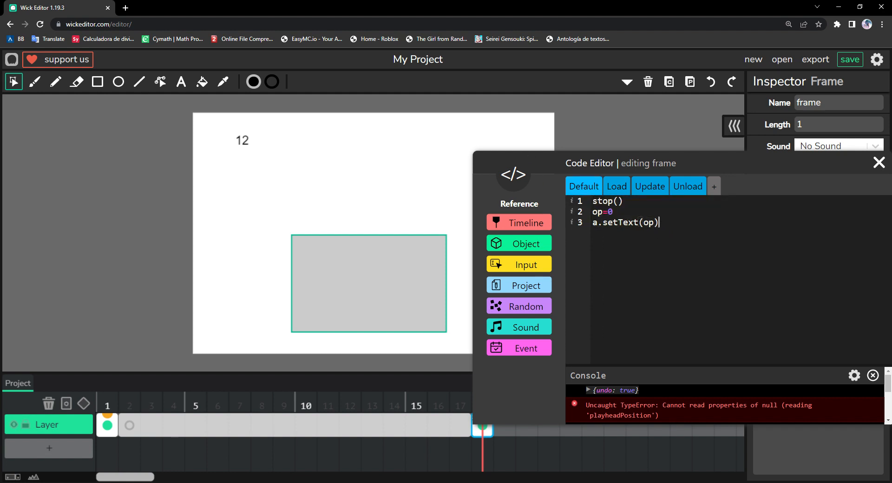
left_click(650, 187)
left_click(688, 186)
left_click(650, 188)
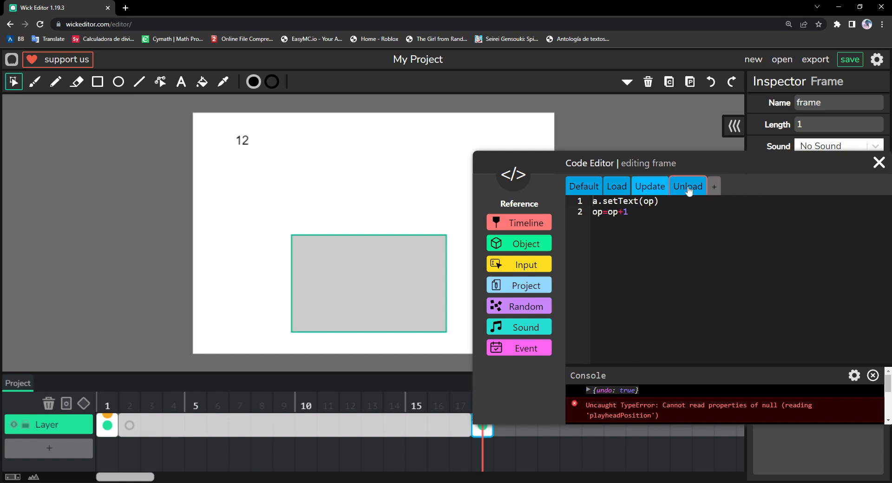
left_click(690, 189)
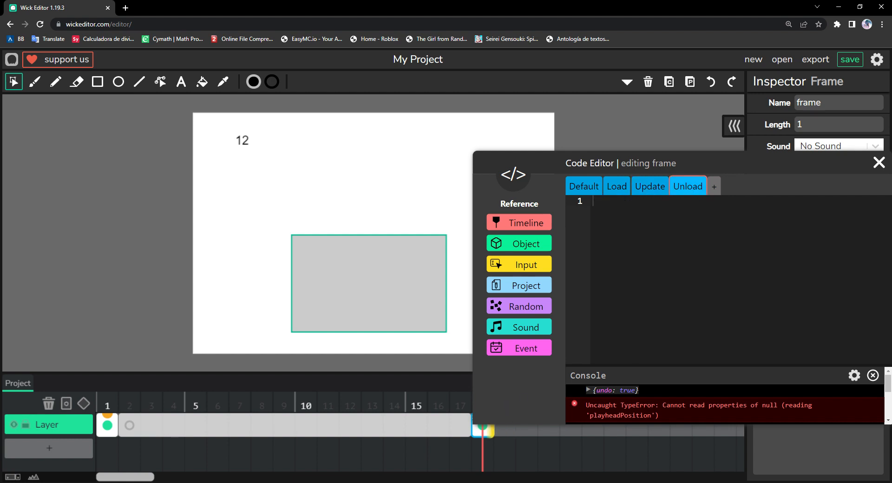
Move the frame named "frame" back to position 2 on the timeline and play the project
left_click_drag(483, 427, 134, 425)
left_click(190, 414)
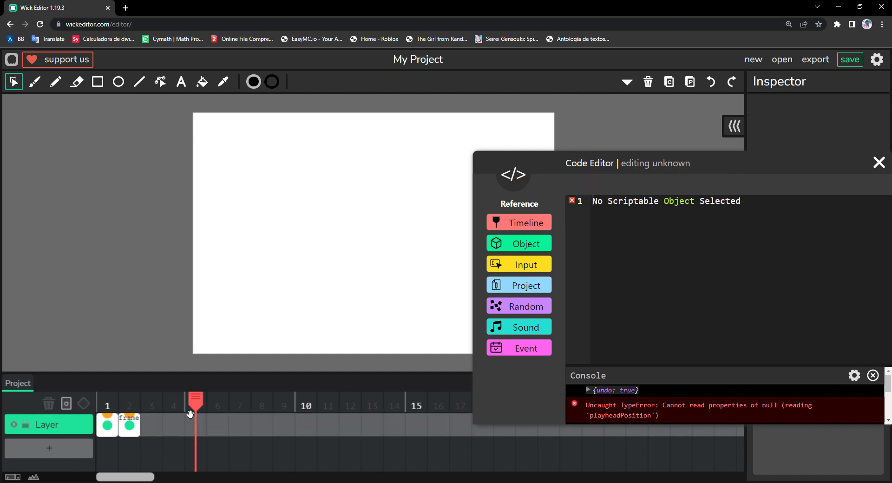
left_click(129, 424)
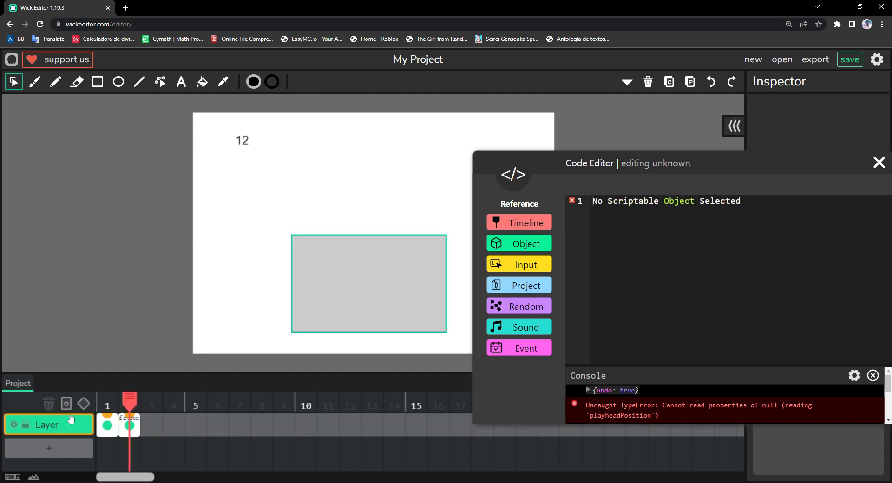
left_click(879, 162)
left_click(718, 351)
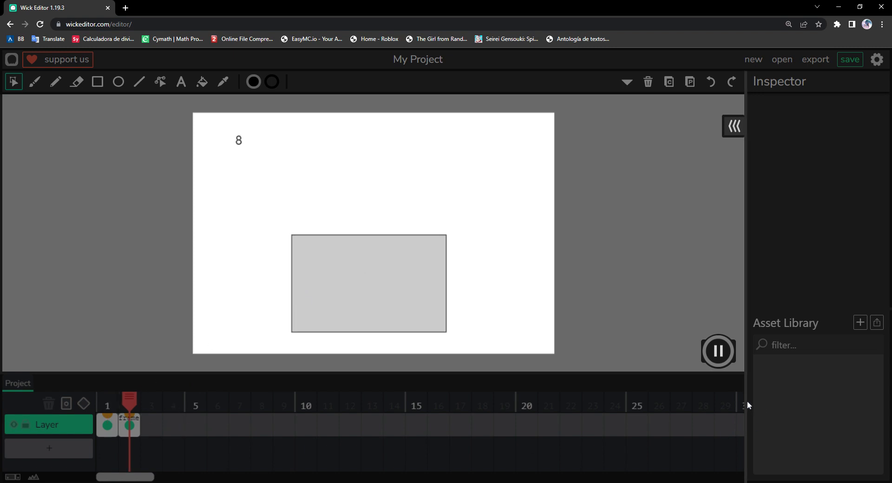
Stop playback and review the Unload, Update, Default and Load scripts of the frame named "frame"
left_click(718, 351)
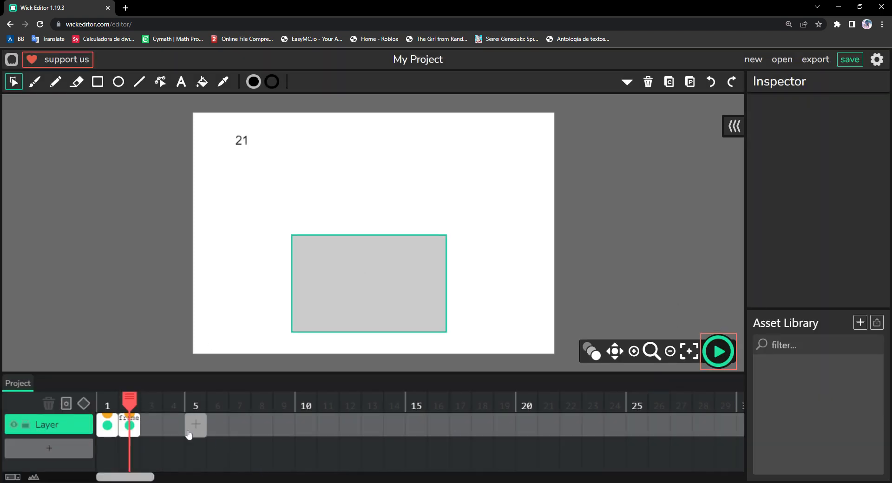
left_click(129, 425)
left_click(771, 237)
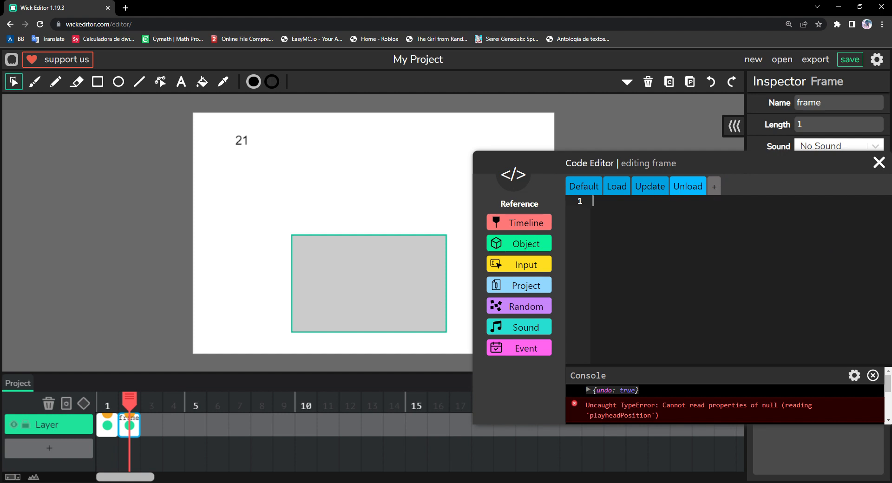
left_click(660, 187)
left_click(586, 187)
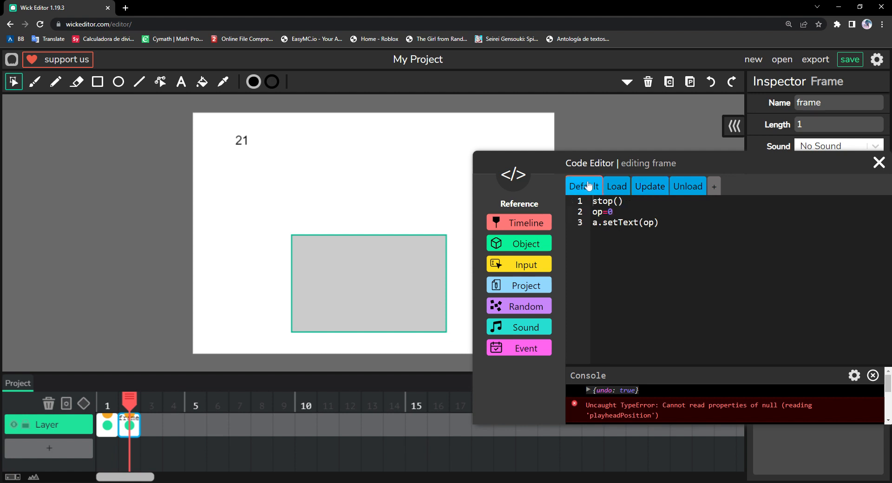
left_click(628, 191)
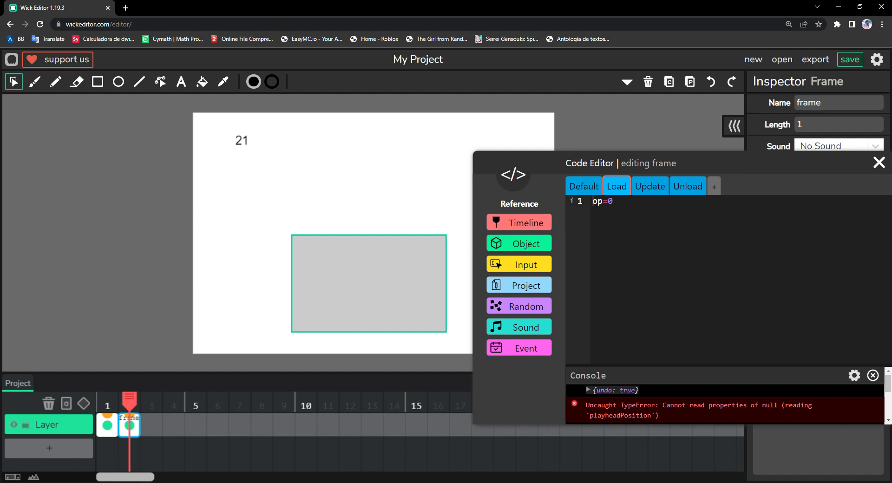
Add a blank frame at position 3 of the existing layer, and a second layer with blank frames at positions 1 to 3
left_click(151, 425)
left_click(168, 429)
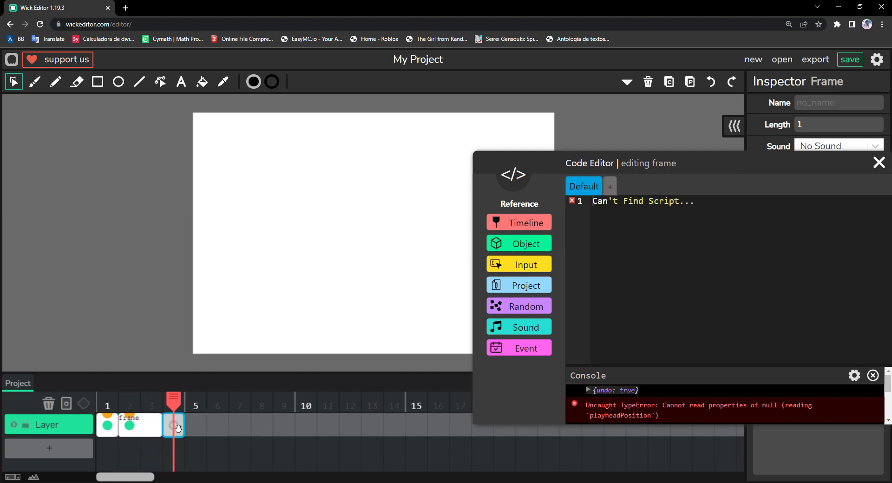
left_click(51, 449)
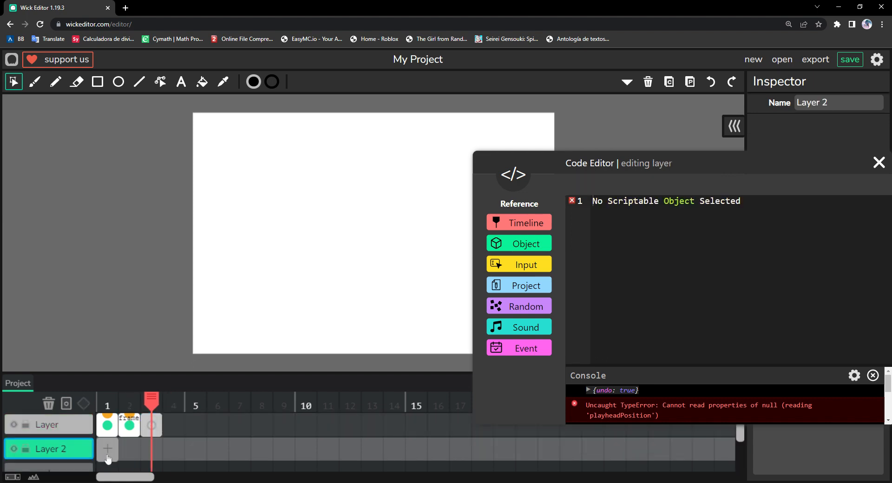
left_click(108, 449)
left_click(134, 453)
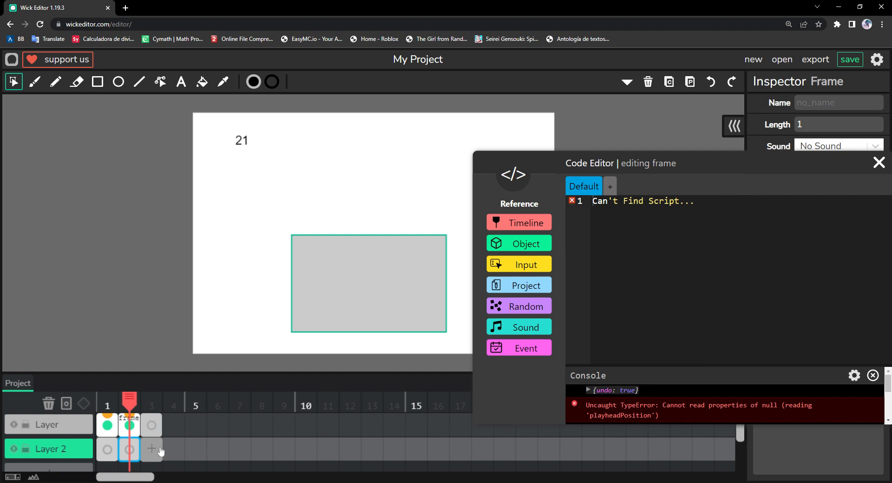
left_click(155, 451)
left_click_drag(107, 402, 119, 403)
left_click(151, 402)
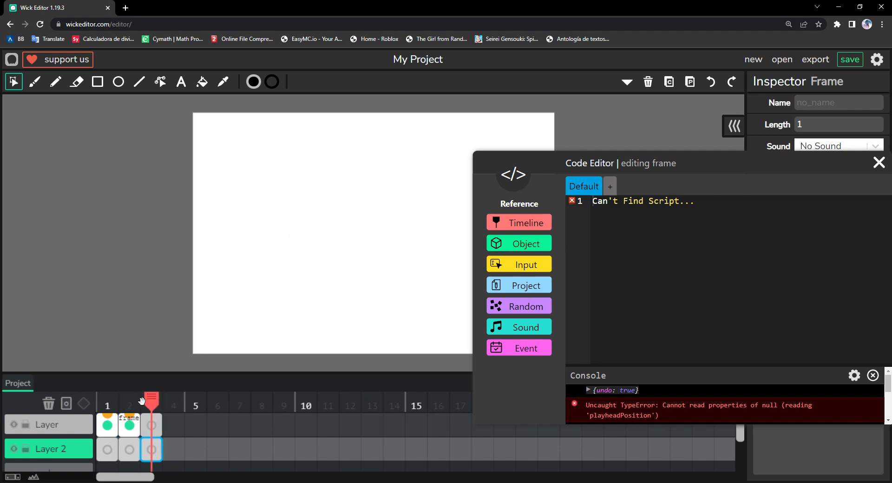
Go through the Default, Load, Update and Unload scripts of the first layer's frame at position 2, and close the code editor
left_click(133, 428)
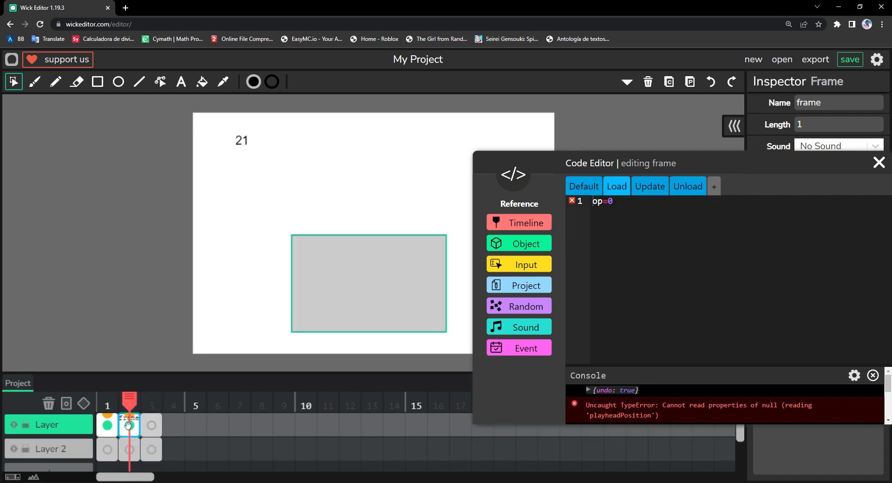
left_click(586, 188)
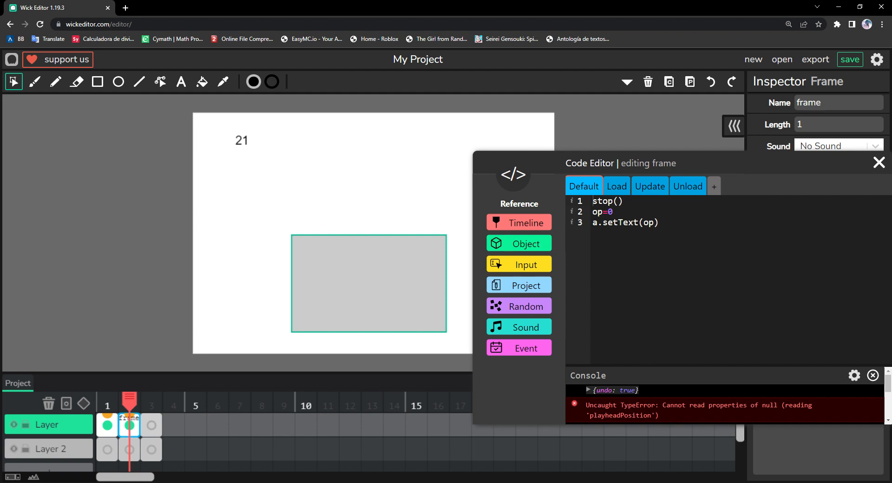
left_click(622, 188)
left_click(654, 188)
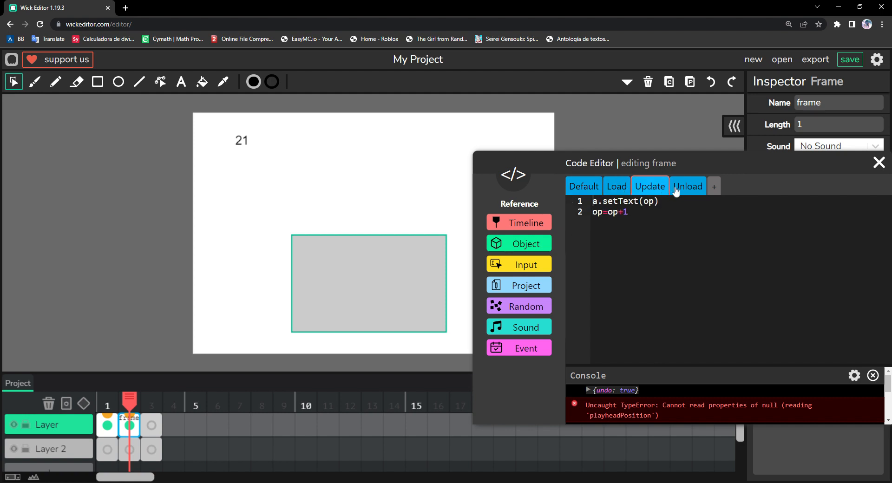
left_click(701, 190)
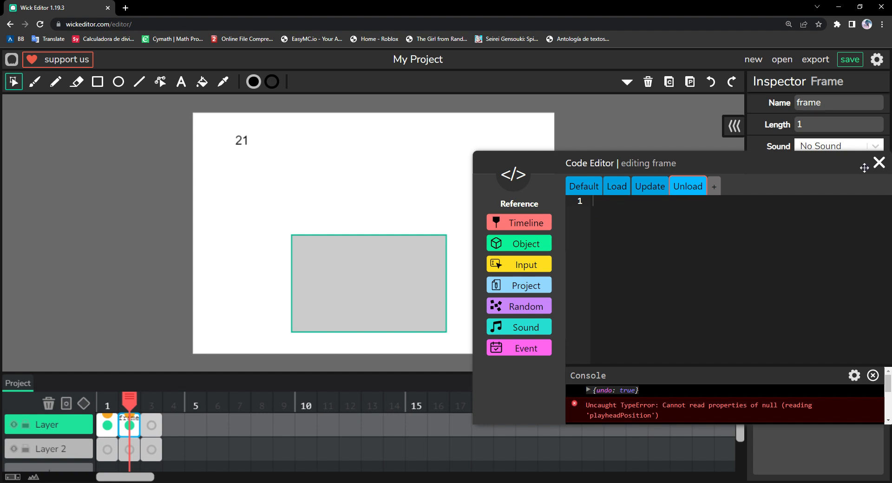
left_click(879, 163)
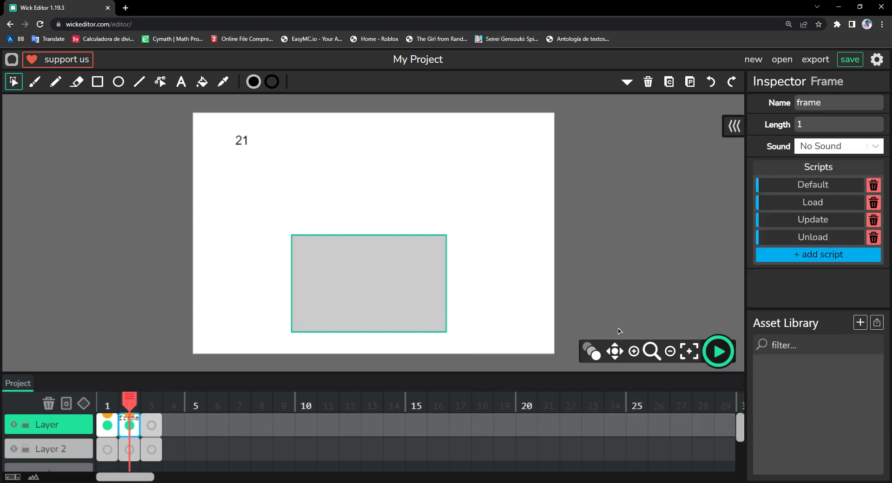